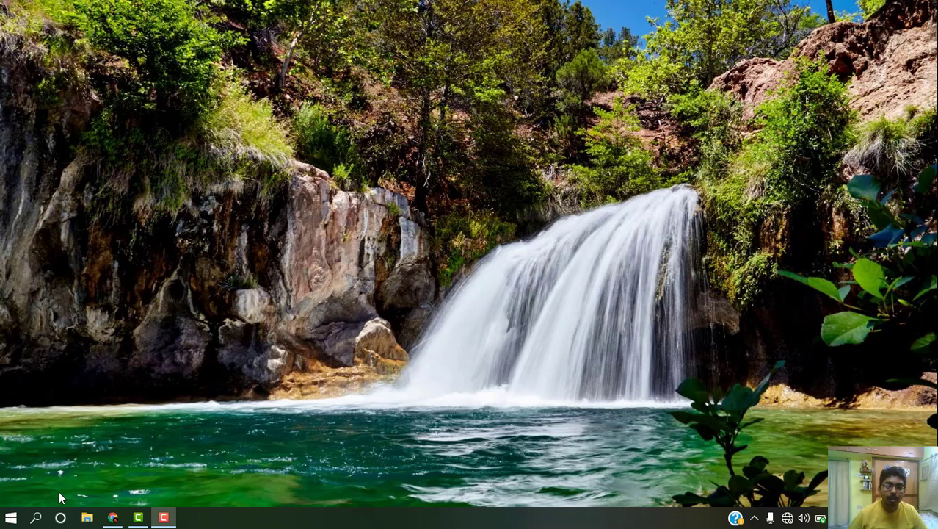
- Open the recent Dual Regulated Power Supply project in Proteus 8 and close its 3D view
click(16, 519)
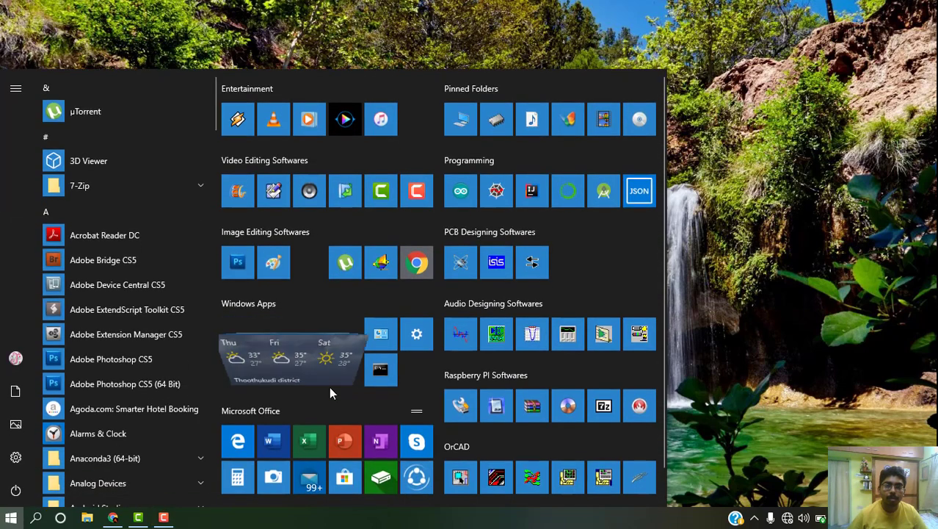
click(451, 264)
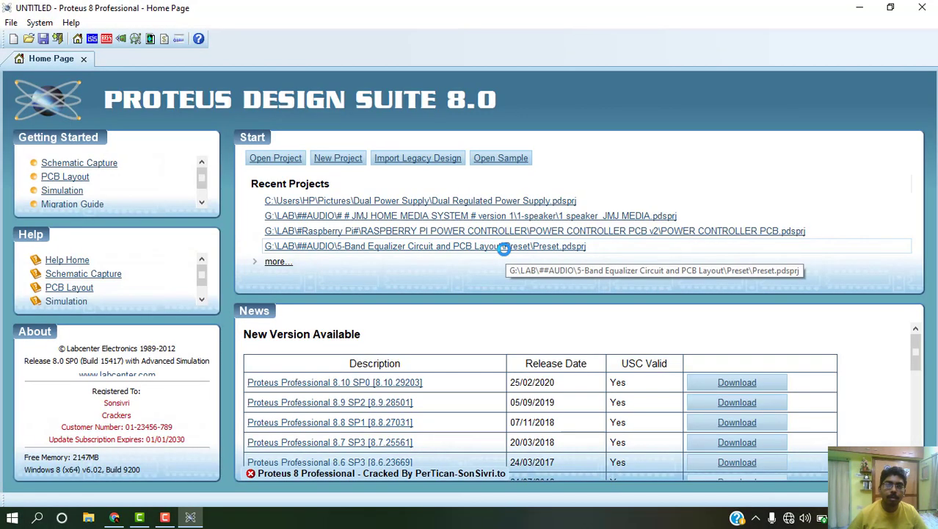
click(523, 201)
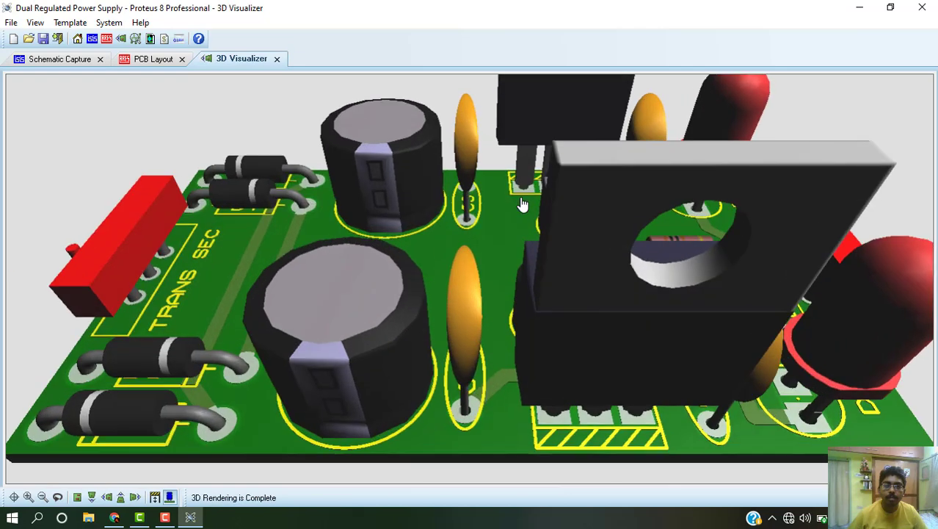
scroll(520, 197, down, 6)
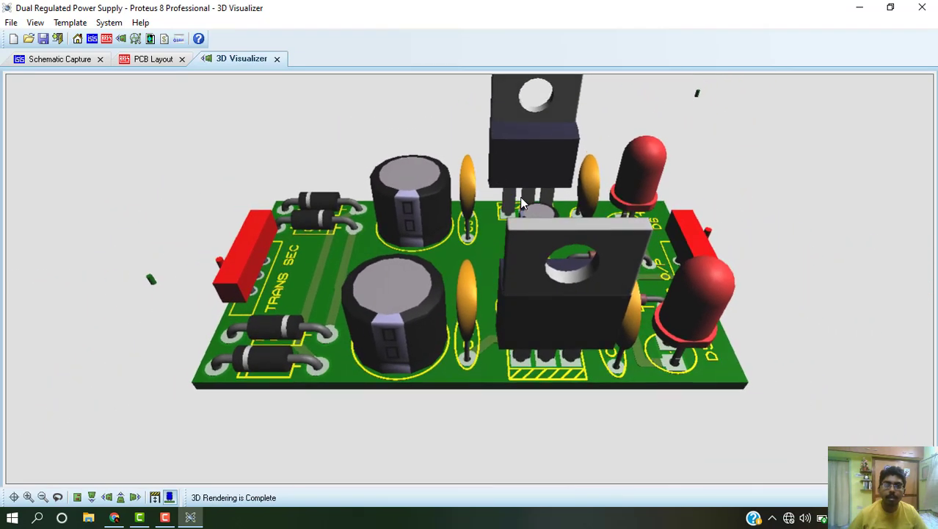
click(277, 59)
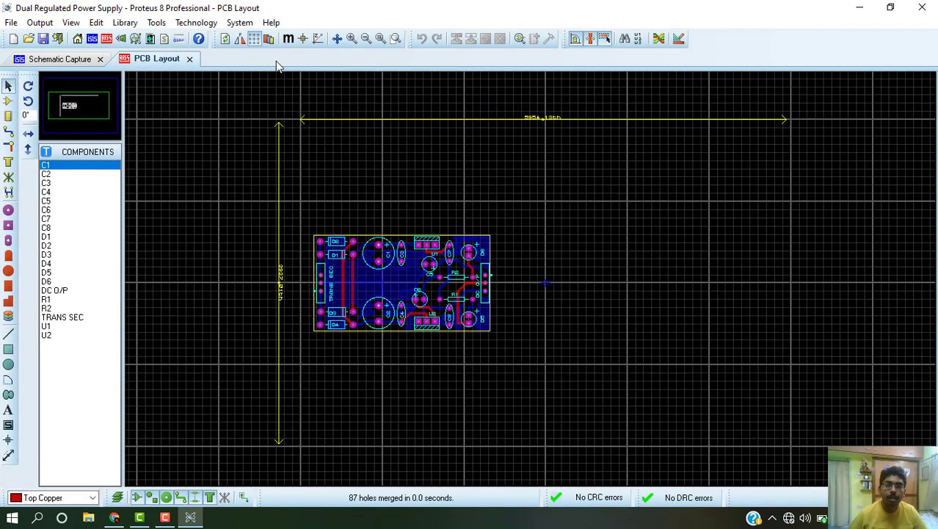
- Delete the horizontal and vertical dimension lines around the board in the PCB layout
right_click(429, 122)
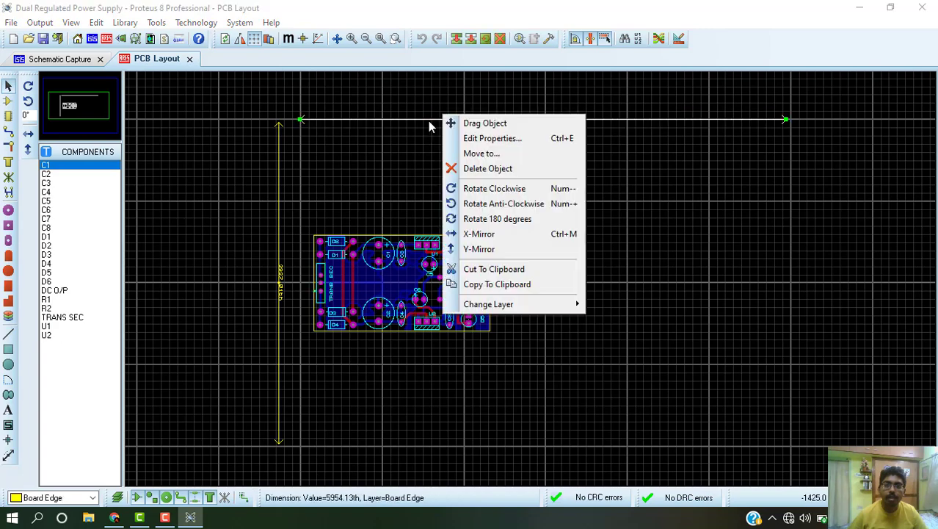
click(455, 169)
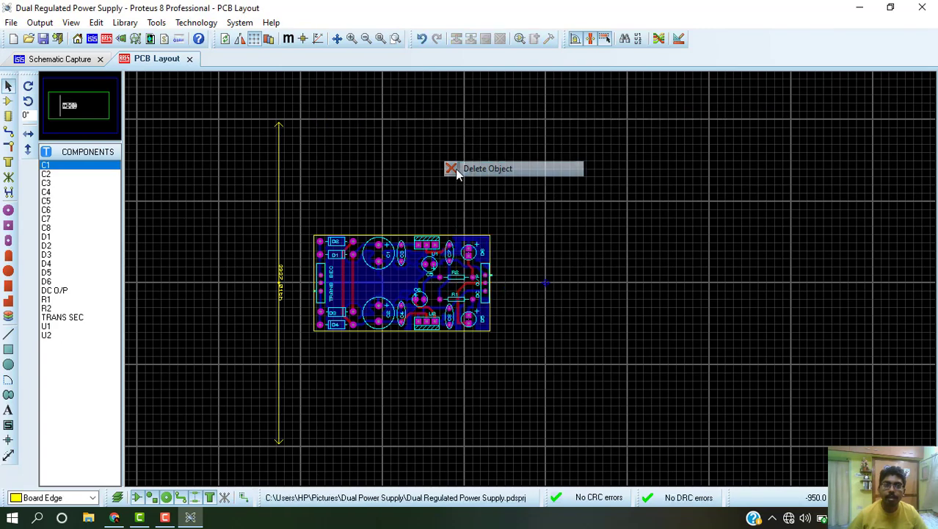
right_click(280, 178)
click(318, 221)
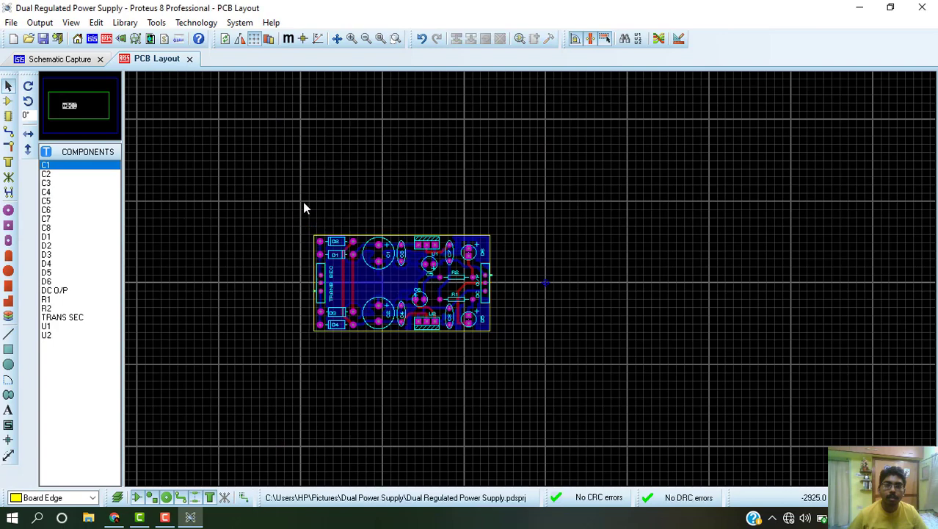
- Compare the board with the schematic and locate the blue LED D5 from the schematic in the PCB layout
scroll(408, 279, up, 3)
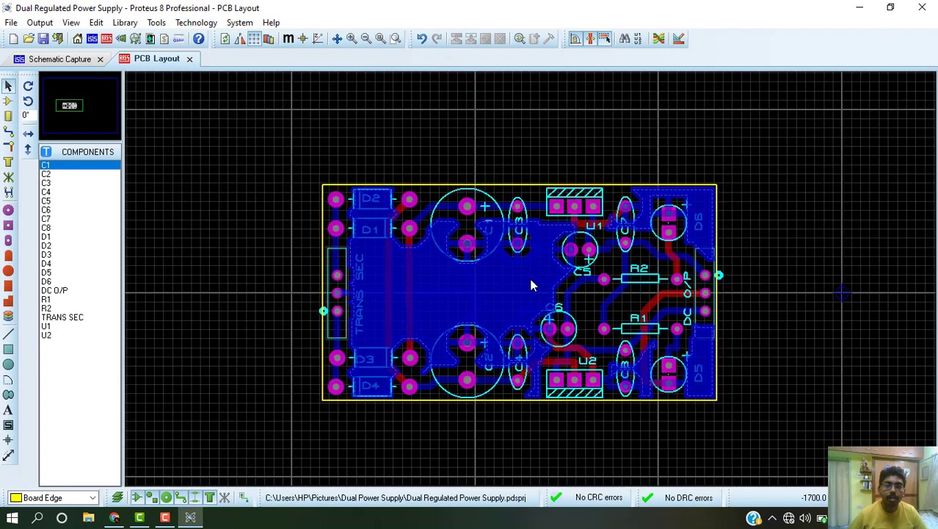
scroll(549, 281, down, 1)
scroll(536, 279, up, 1)
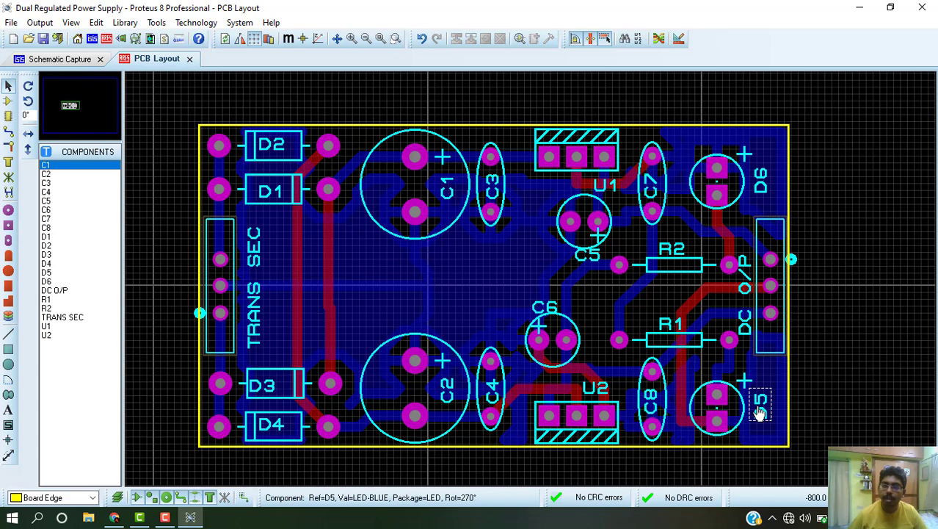
click(67, 59)
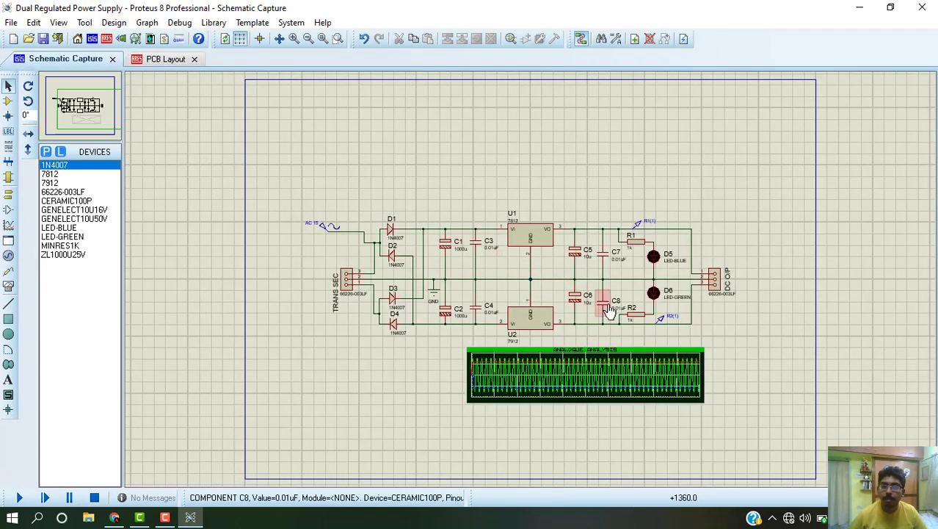
scroll(608, 310, up, 1)
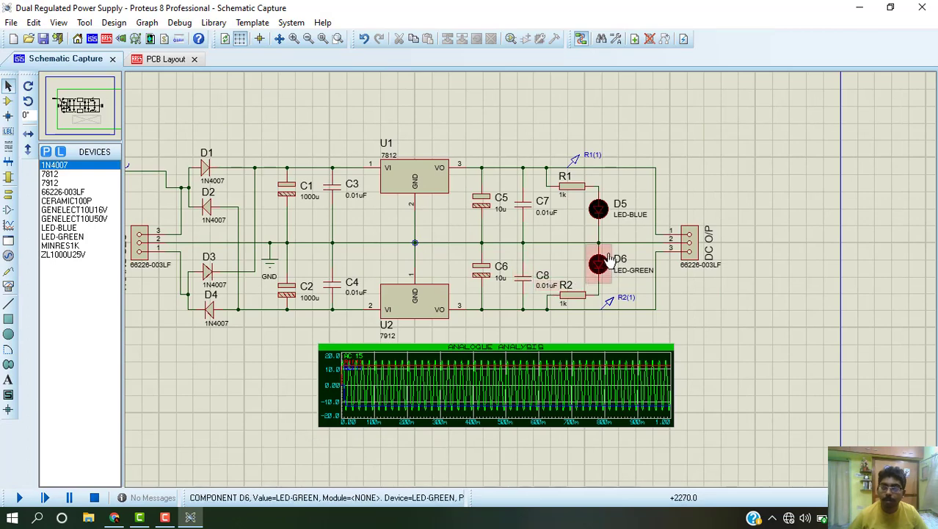
right_click(601, 211)
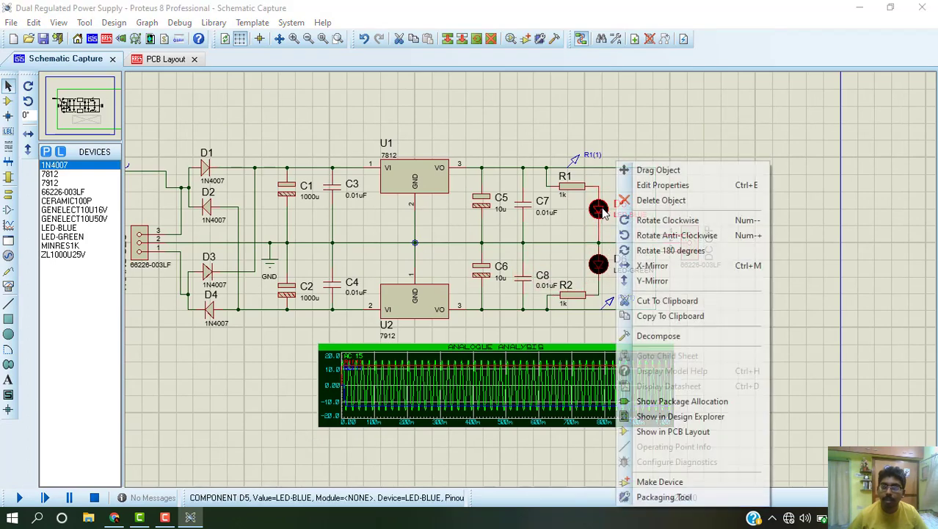
click(671, 431)
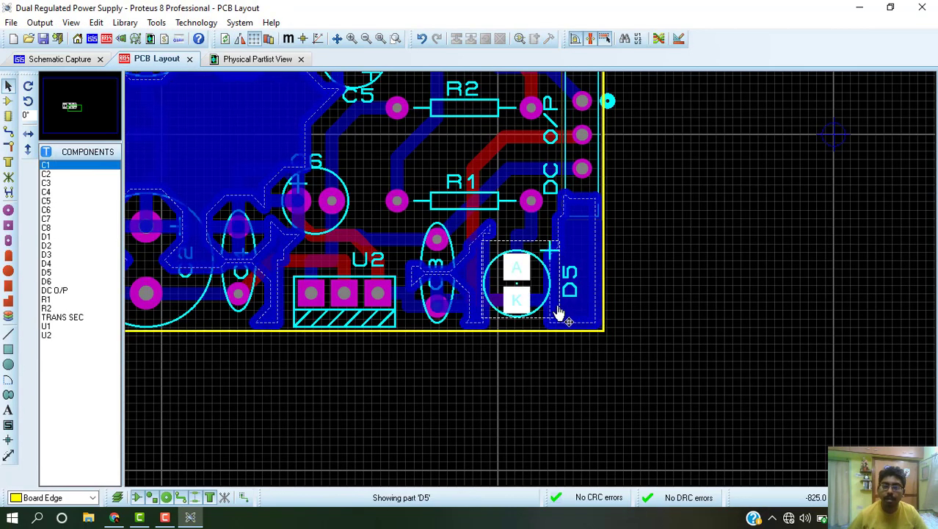
scroll(540, 293, down, 2)
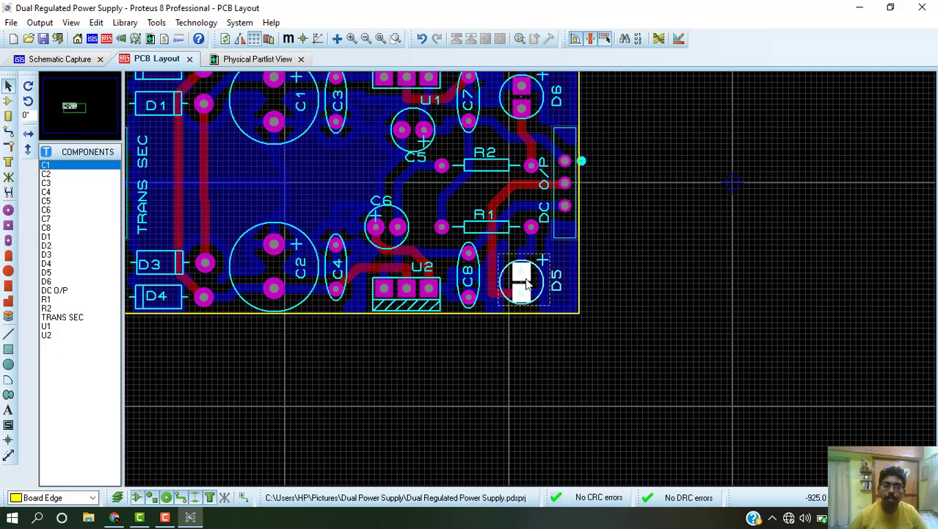
scroll(526, 285, down, 3)
scroll(533, 285, up, 3)
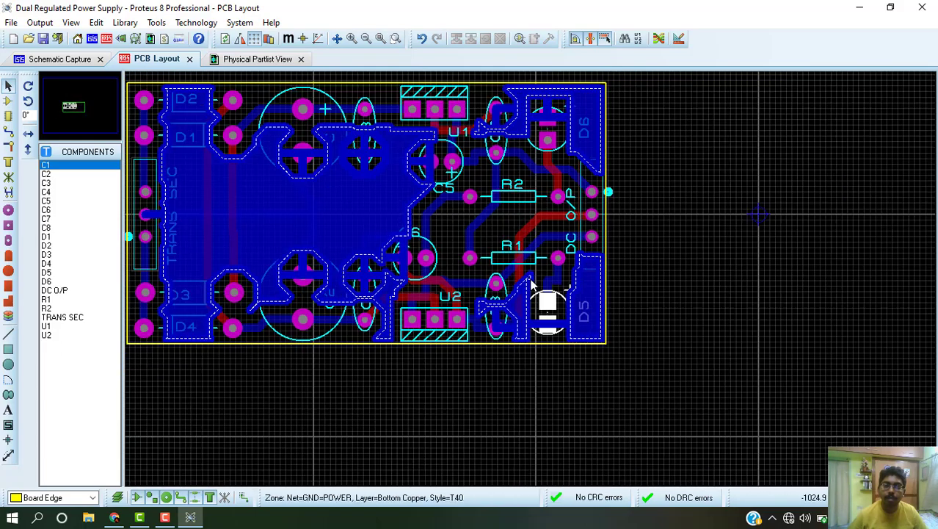
scroll(533, 285, down, 1)
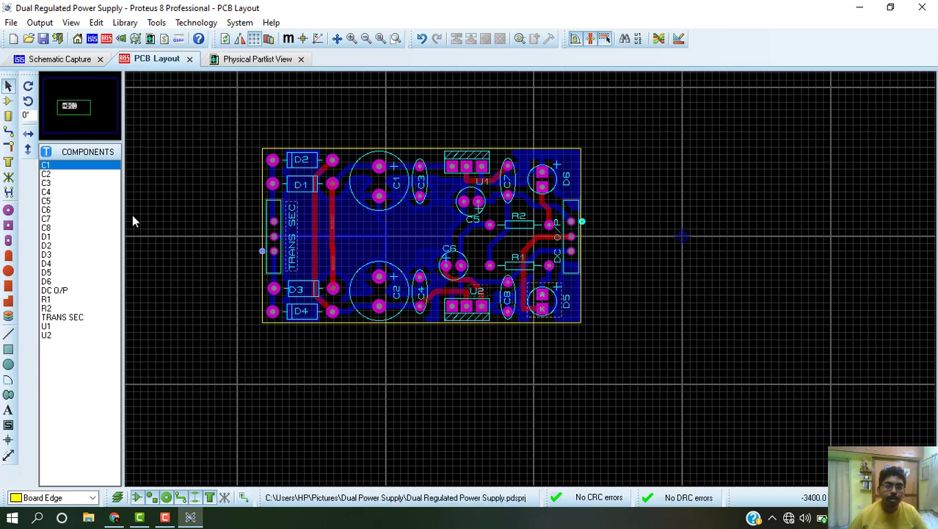
- Delete all copper traces on the board
click(8, 132)
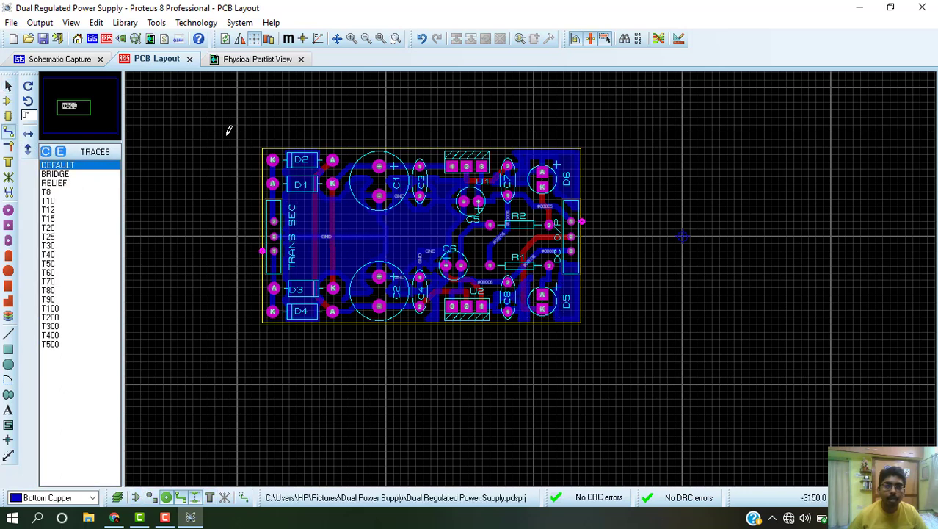
drag(246, 132, 598, 339)
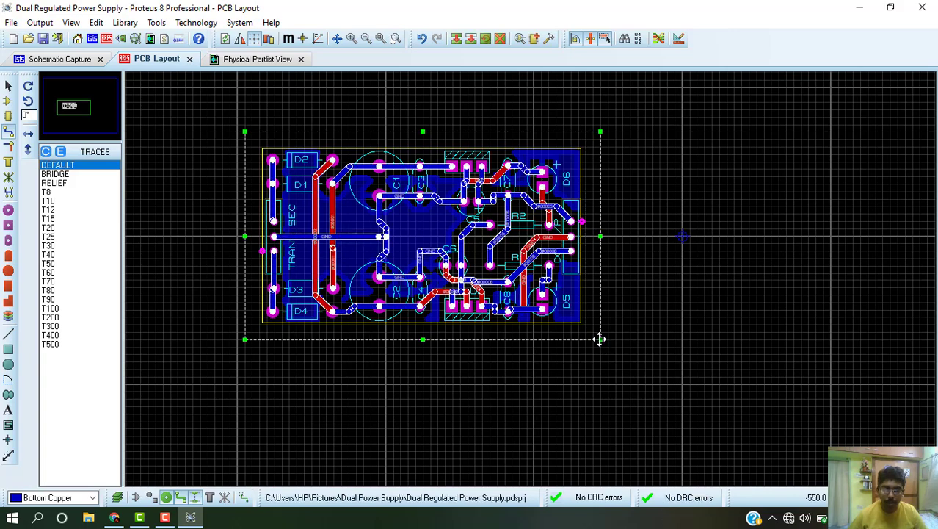
key(Delete)
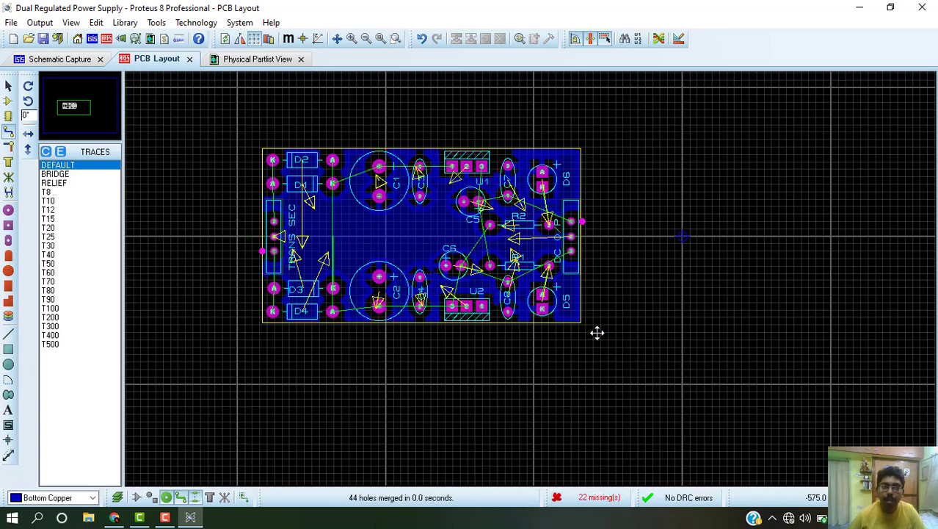
- Delete the ground power plane zone on the bottom copper layer
click(9, 86)
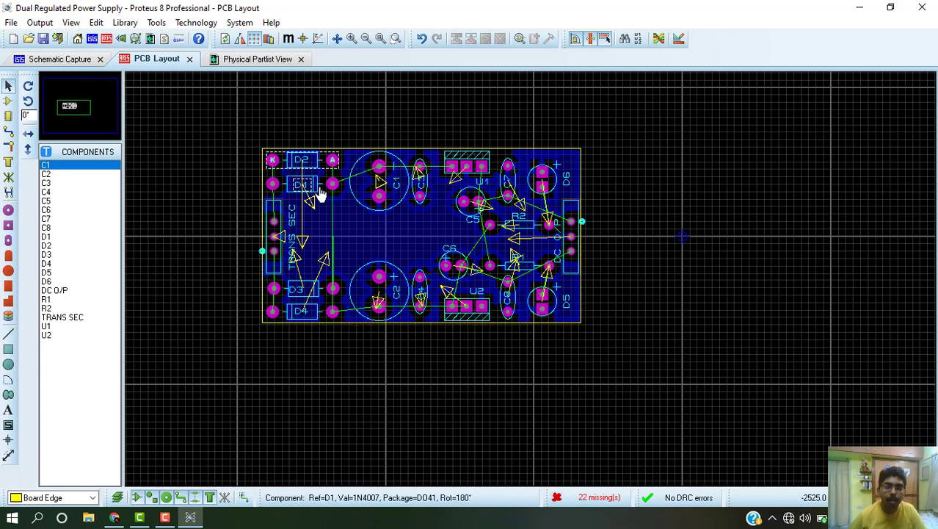
right_click(351, 161)
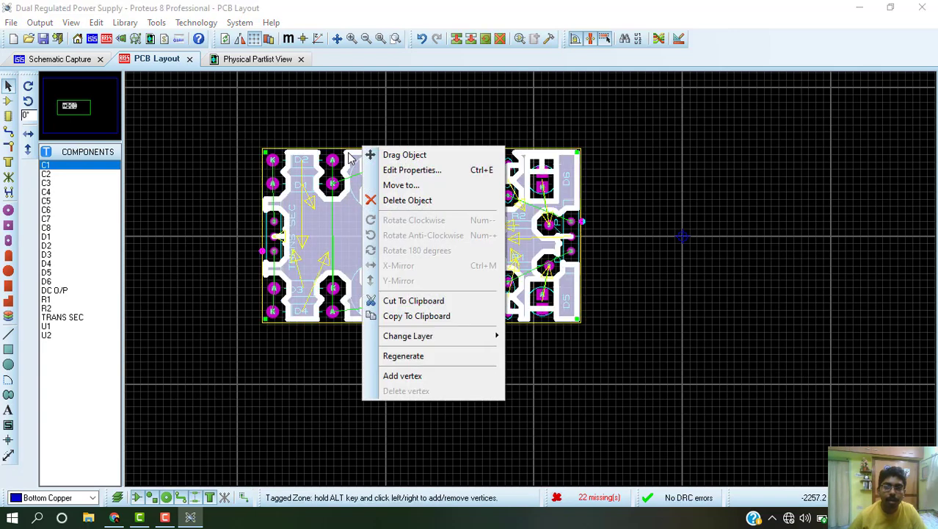
click(407, 201)
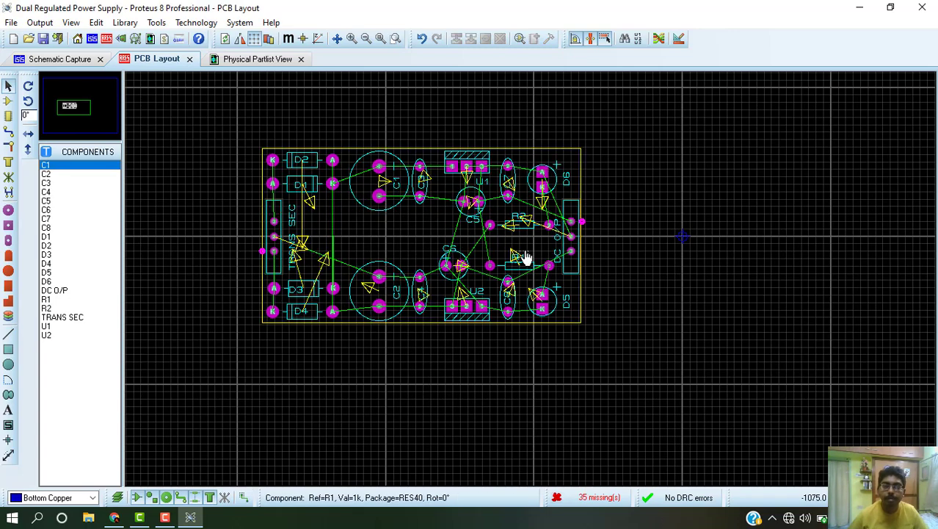
- Move LEDs D6 and D5 off the board, to the area beyond its DC O/P connector edge
scroll(549, 254, up, 1)
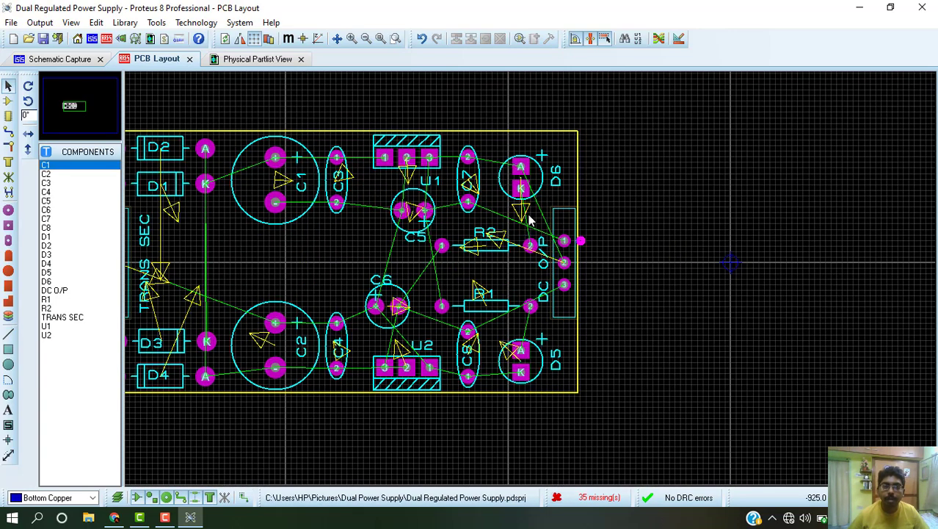
click(520, 184)
drag(521, 184, 788, 138)
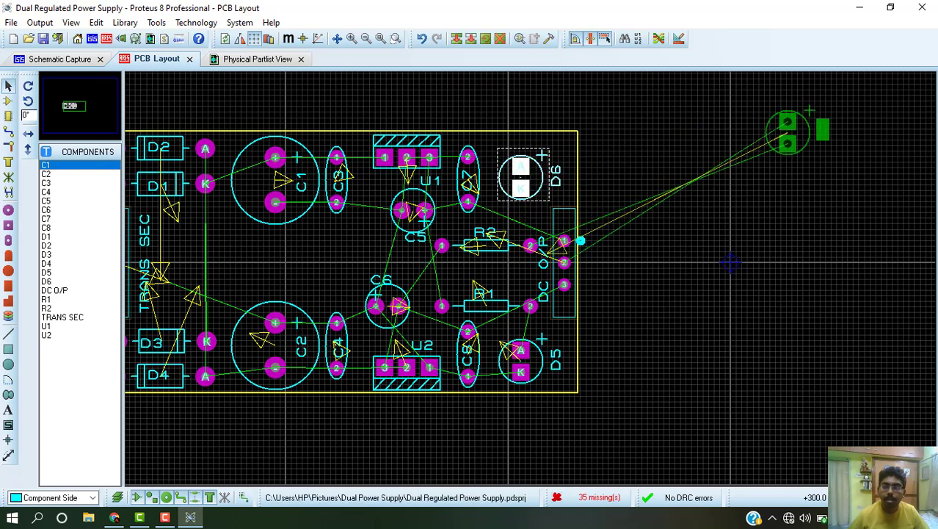
click(541, 385)
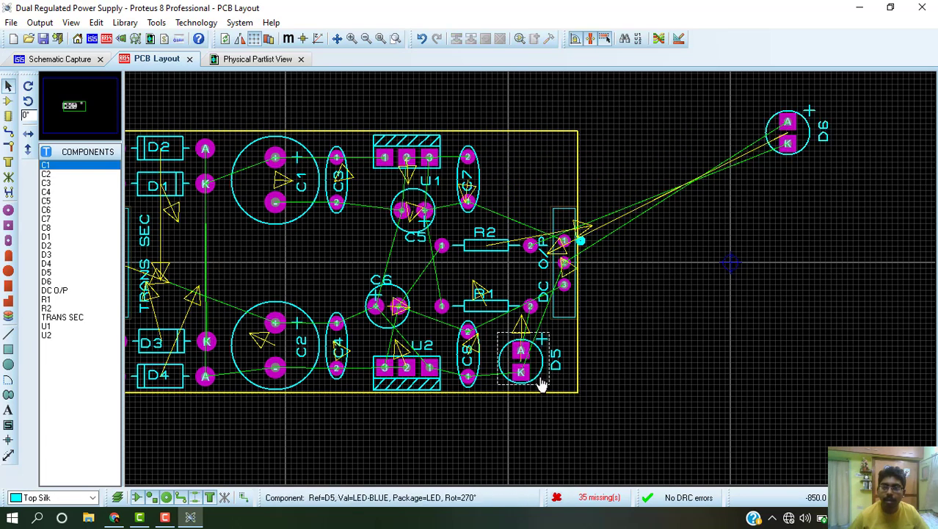
drag(541, 386, 780, 385)
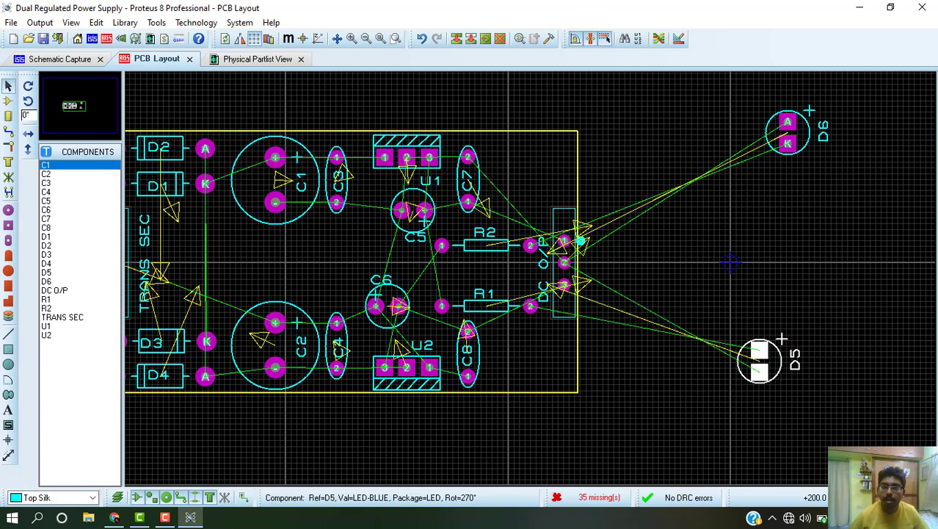
- Swap the two off-board LEDs, placing D5 above the board's upper edge level and D6 near its lower edge level
double_click(771, 349)
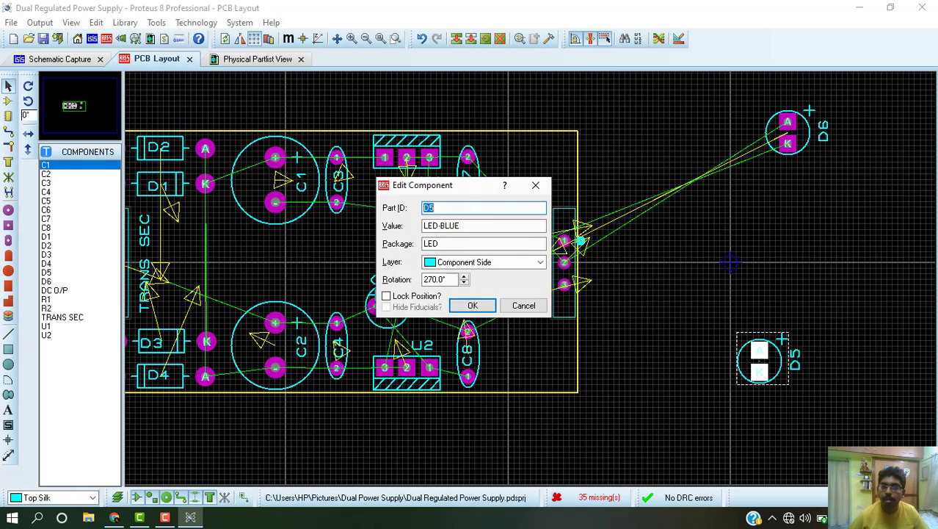
click(524, 305)
drag(764, 349, 727, 103)
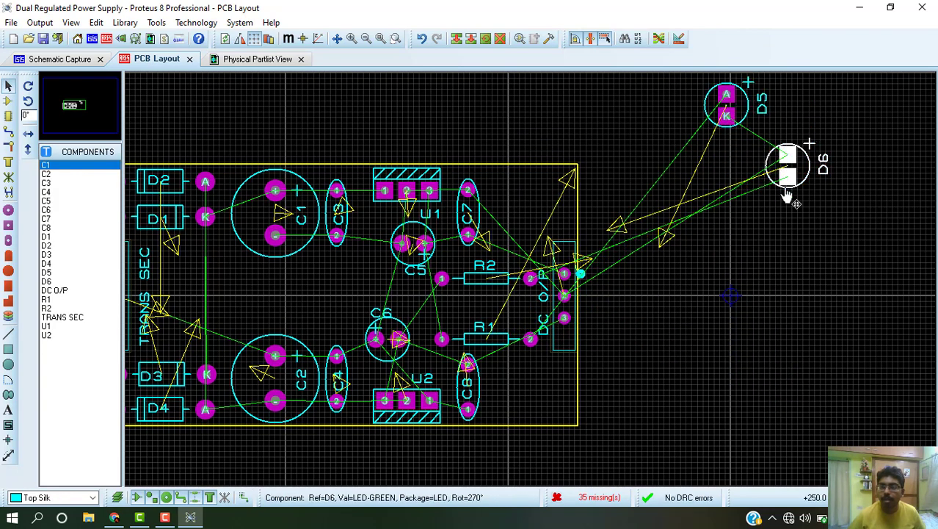
drag(787, 195, 768, 438)
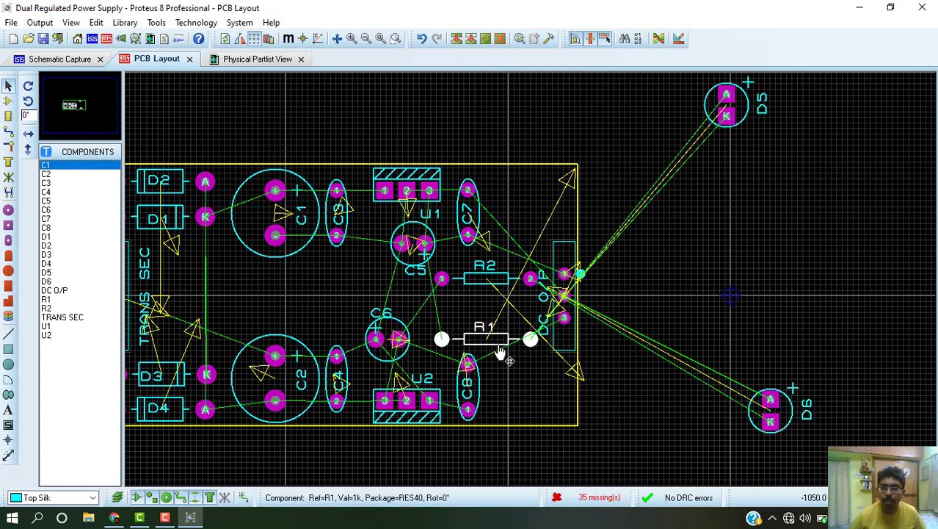
- Swap resistors R1 and R2, placing R2 in the lower position and R1 in the upper one
drag(499, 352, 567, 119)
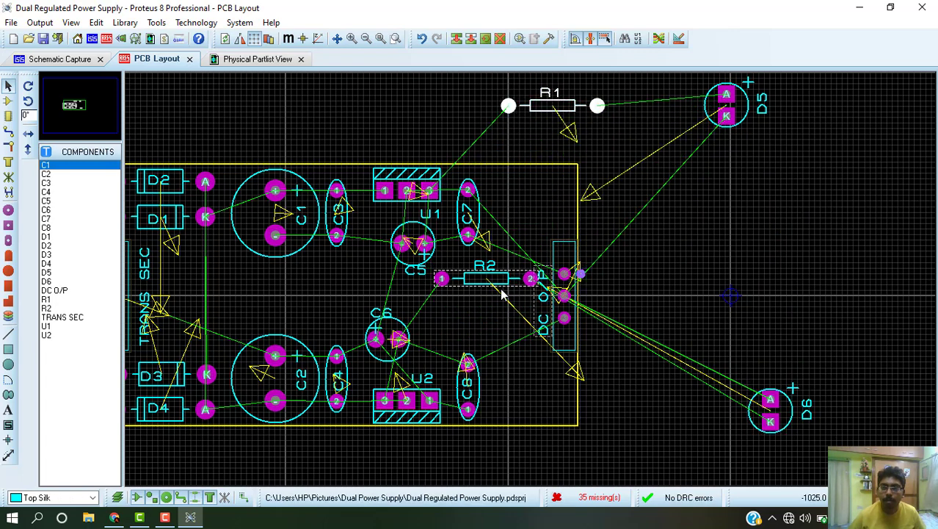
drag(502, 292, 501, 352)
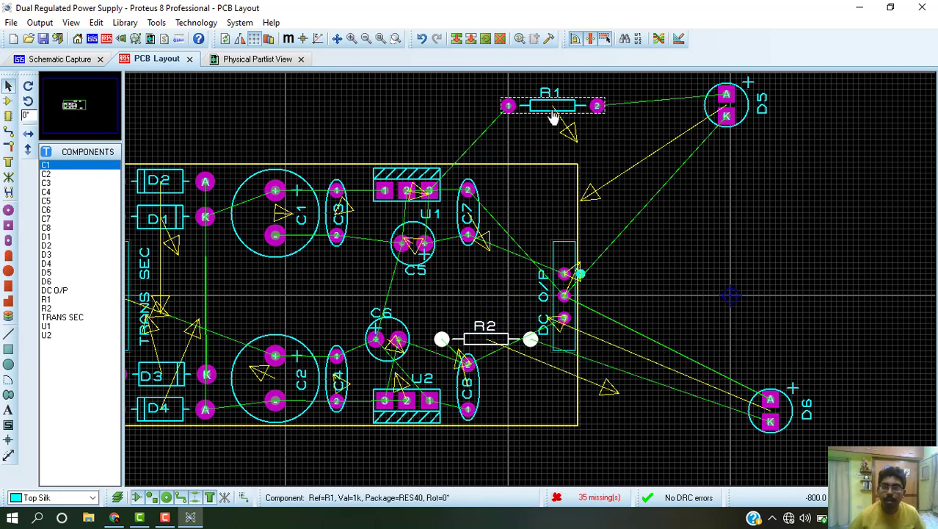
drag(552, 107, 485, 267)
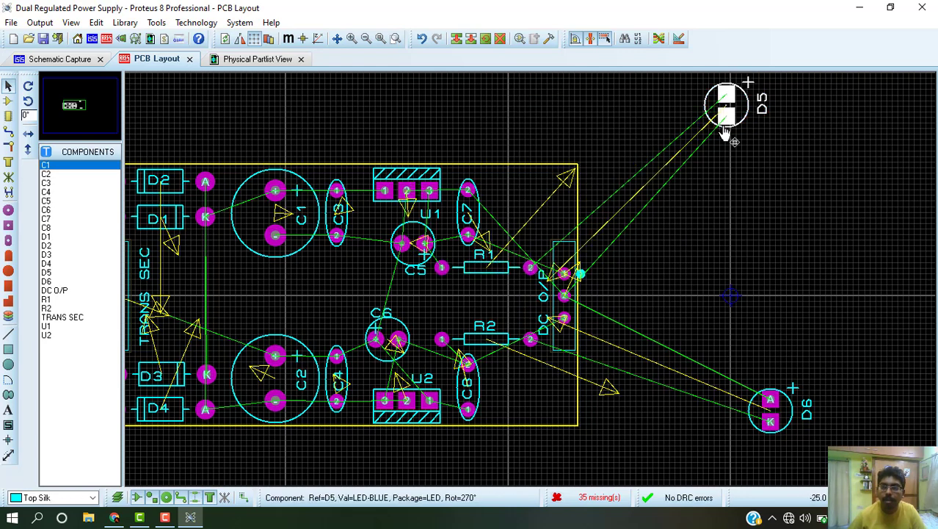
- Place LED D5 rotated by 180° in the board's upper corner, between C7 and the board edge above R1
drag(726, 132, 530, 228)
key(KP_Add)
key(KP_Add)
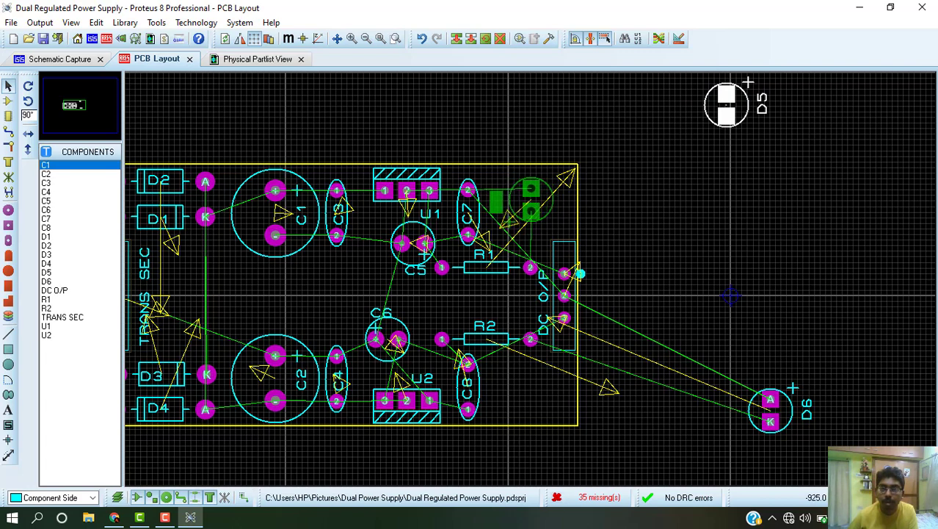
click(531, 210)
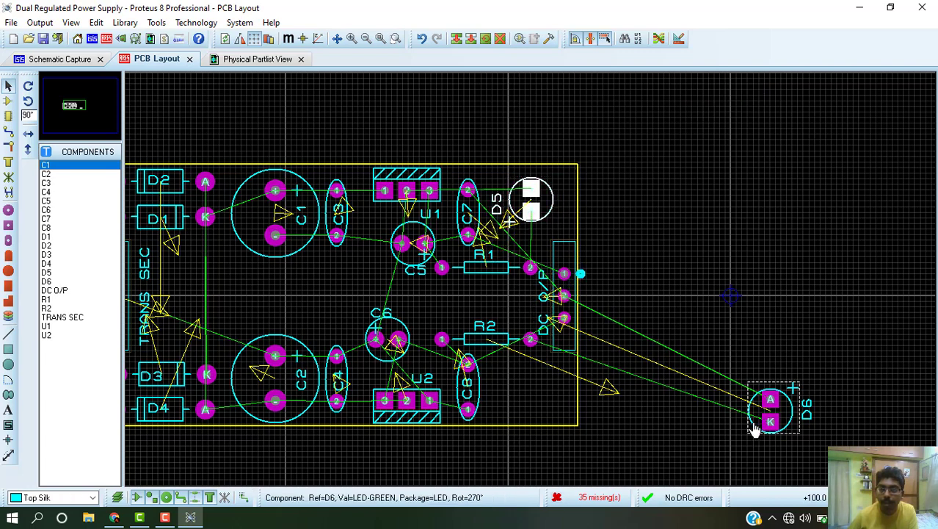
- Place LED D6 rotated by 180° in the board's lower corner, between C8 and the board edge below R2
drag(754, 430, 514, 419)
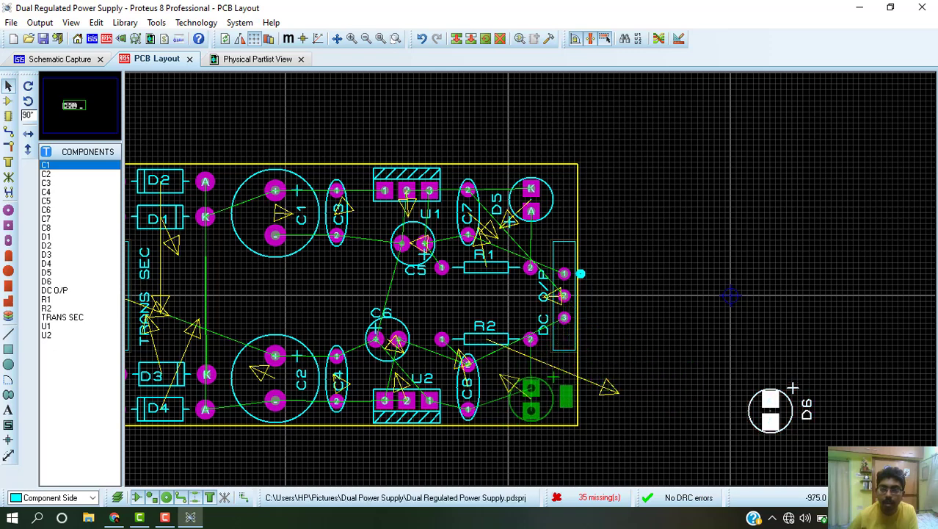
key(KP_Subtract)
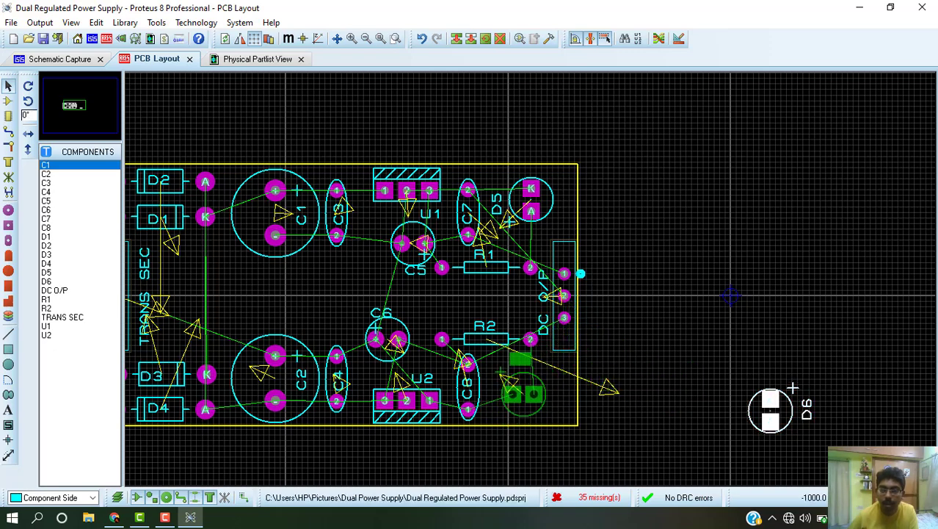
key(KP_Add)
drag(514, 418, 508, 415)
scroll(626, 343, down, 1)
scroll(521, 314, up, 1)
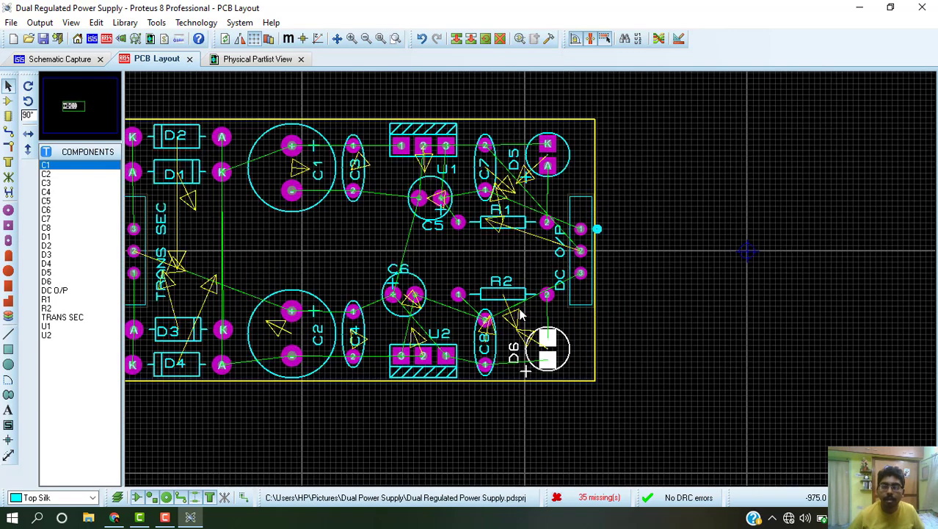
scroll(472, 272, down, 1)
scroll(473, 272, up, 1)
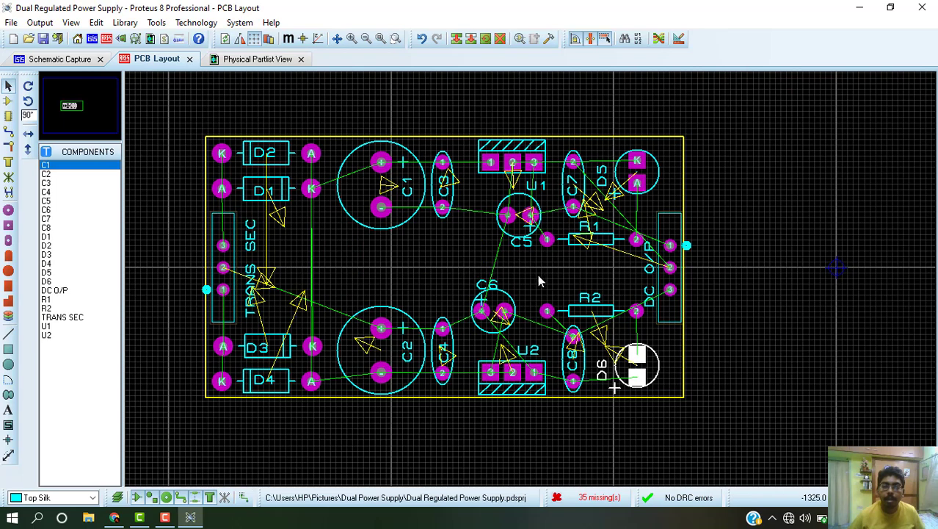
- In the design rules, set the POWER net class's Pair 1 vertical autorouting layer to Bottom Copper
click(679, 40)
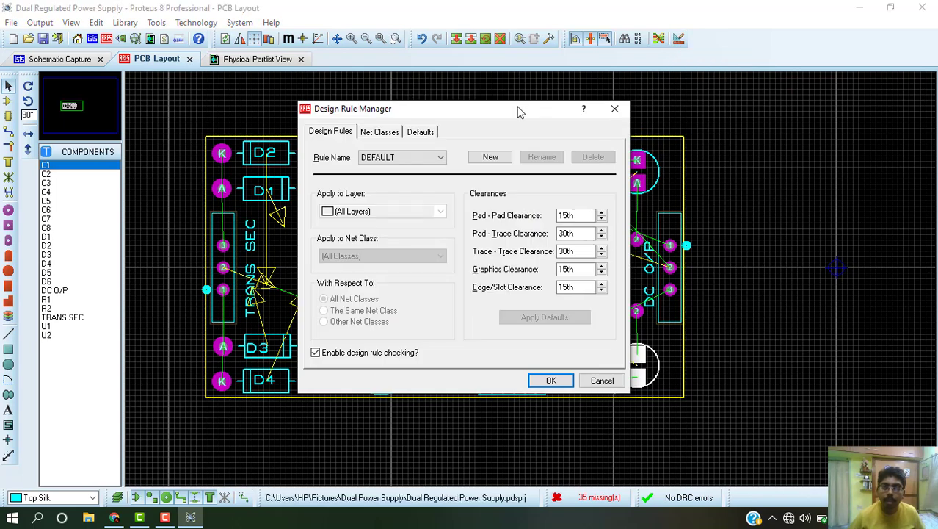
click(379, 132)
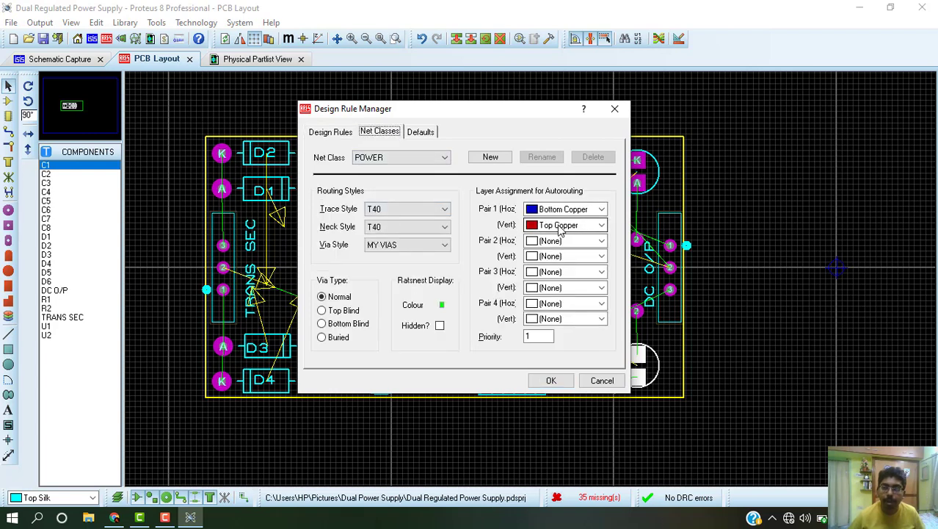
click(562, 228)
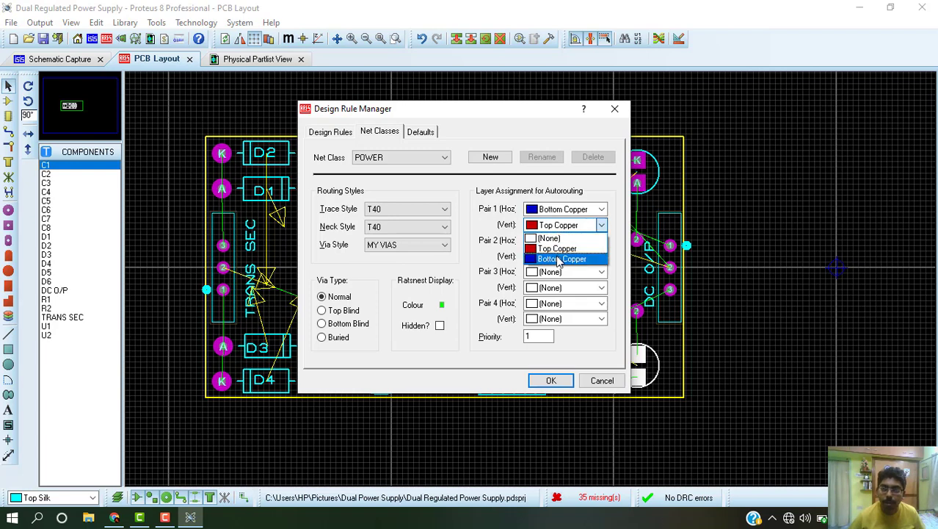
click(560, 259)
- Set the POWER net class's routing styles to T30 for trace and neck and V80 for vias
click(445, 210)
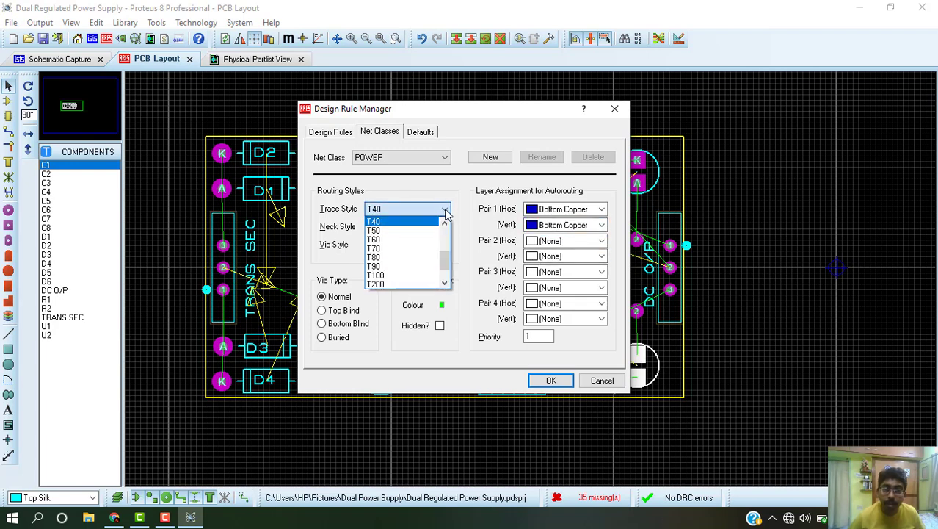
scroll(411, 242, up, 3)
click(387, 241)
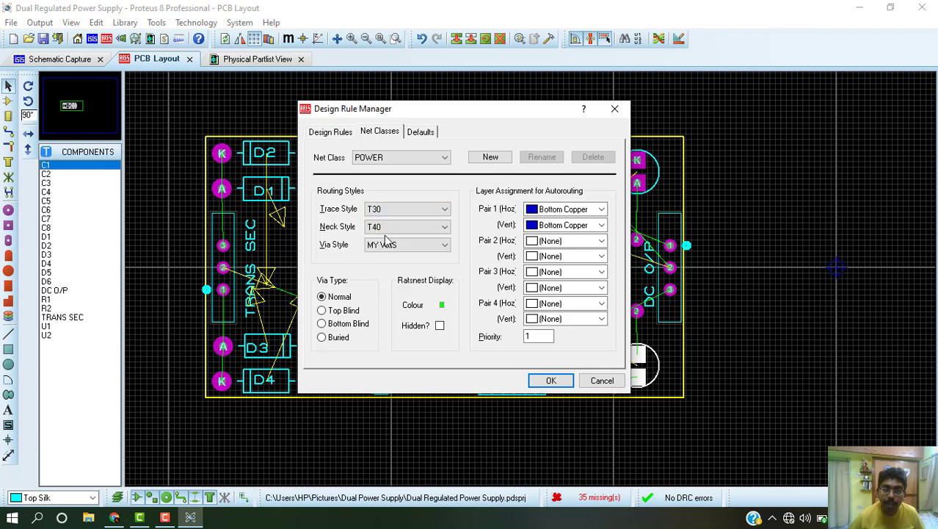
click(384, 229)
scroll(386, 246, up, 3)
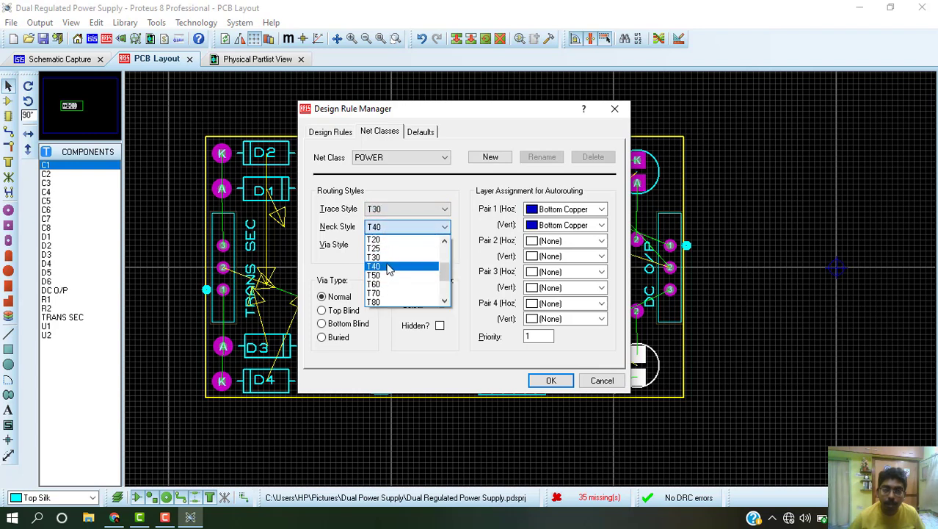
click(389, 257)
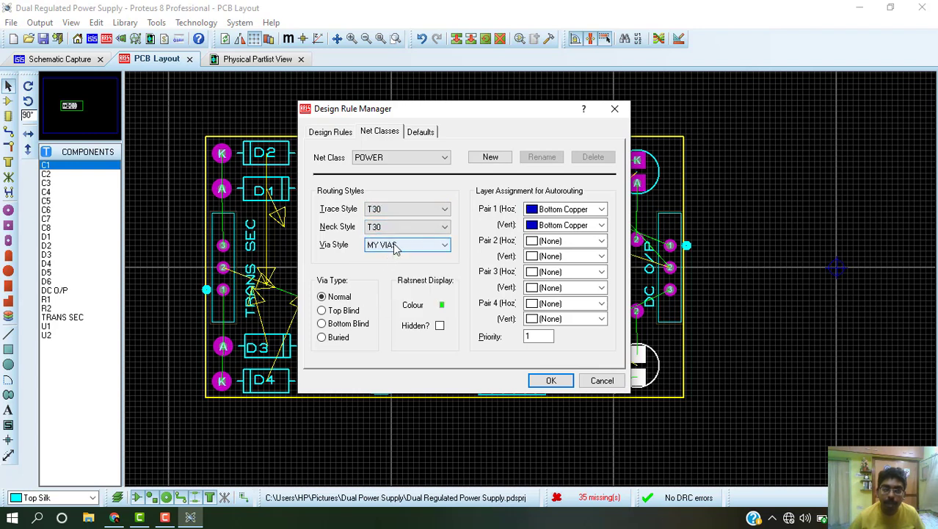
click(396, 247)
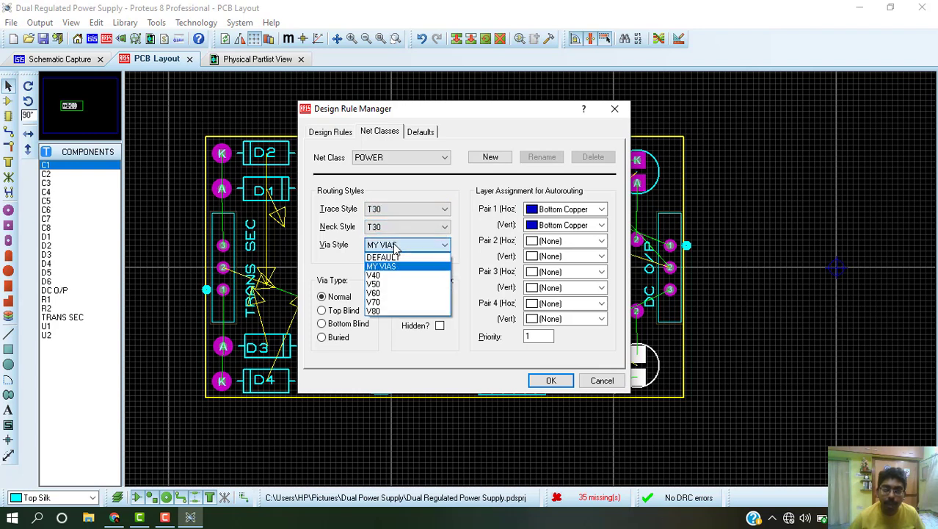
click(382, 312)
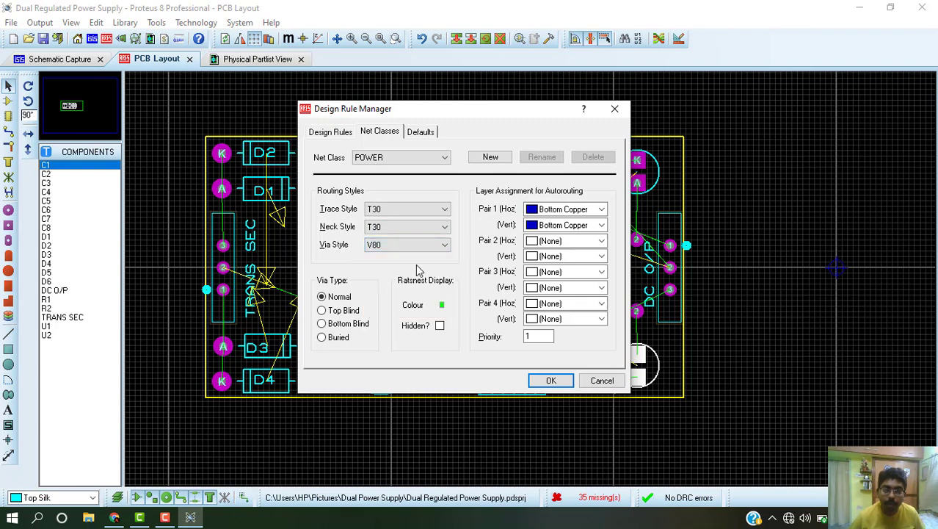
- Assign Bottom Copper to both the horizontal and vertical layers of Pair 1 for the SIGNAL net class
click(400, 160)
click(398, 181)
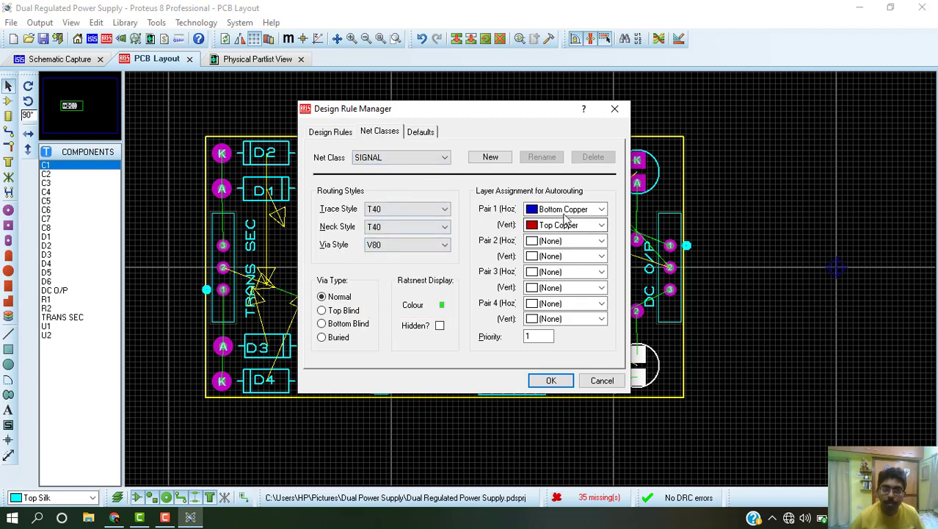
click(563, 210)
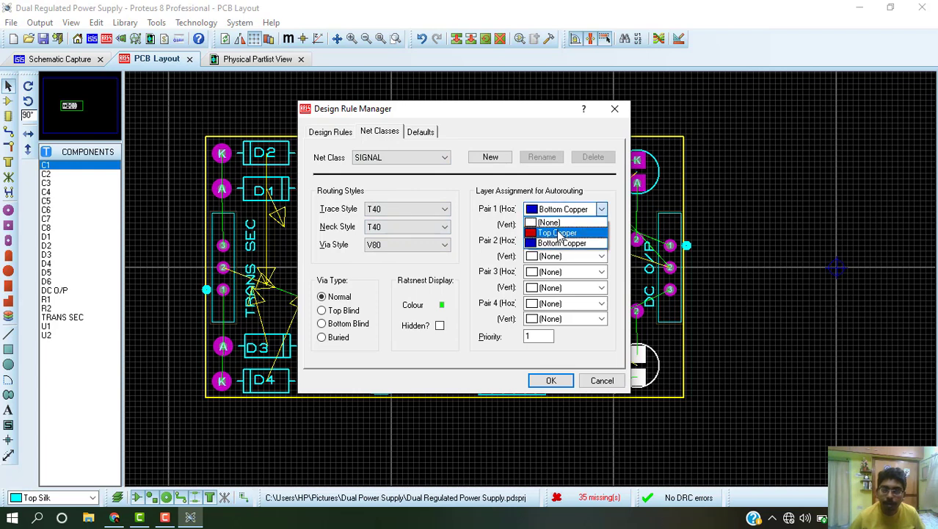
click(559, 243)
click(562, 225)
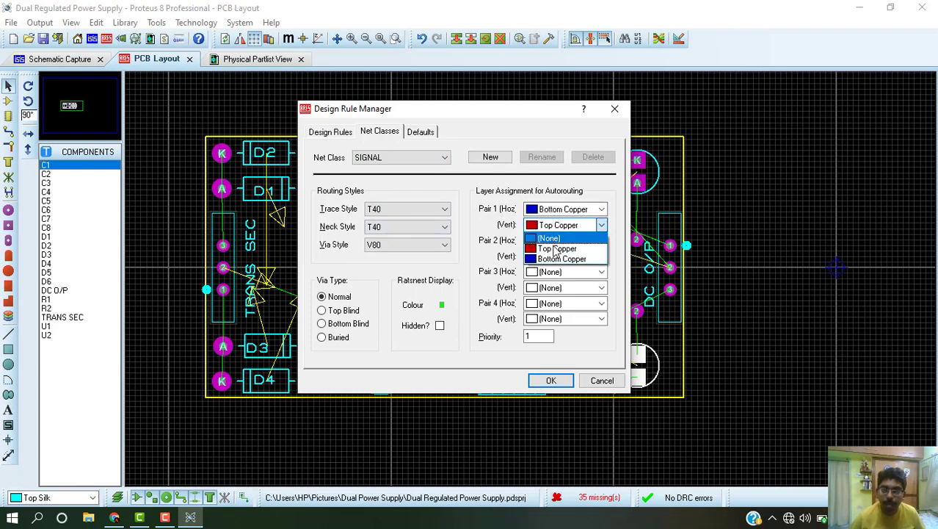
click(558, 259)
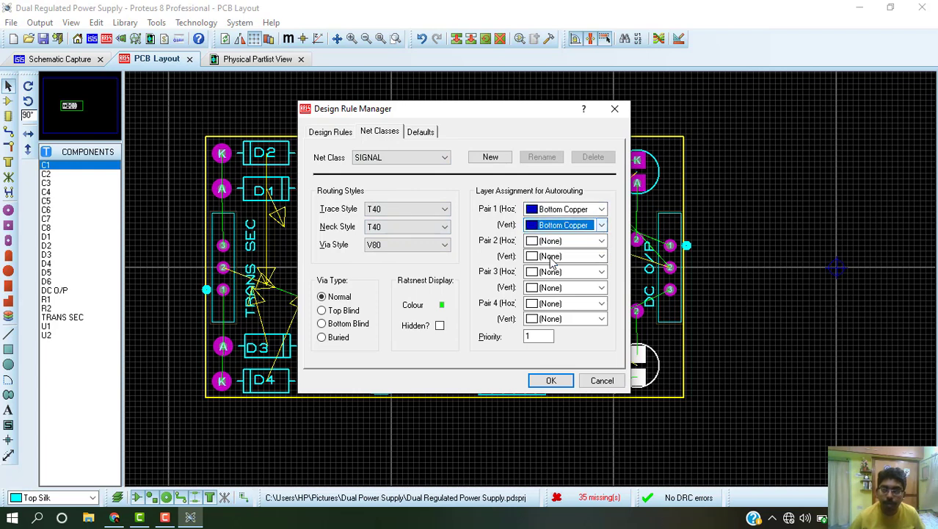
- Set the SIGNAL net class's trace and neck styles to T30 with via style V80, and apply the design rules
click(413, 212)
scroll(409, 246, up, 1)
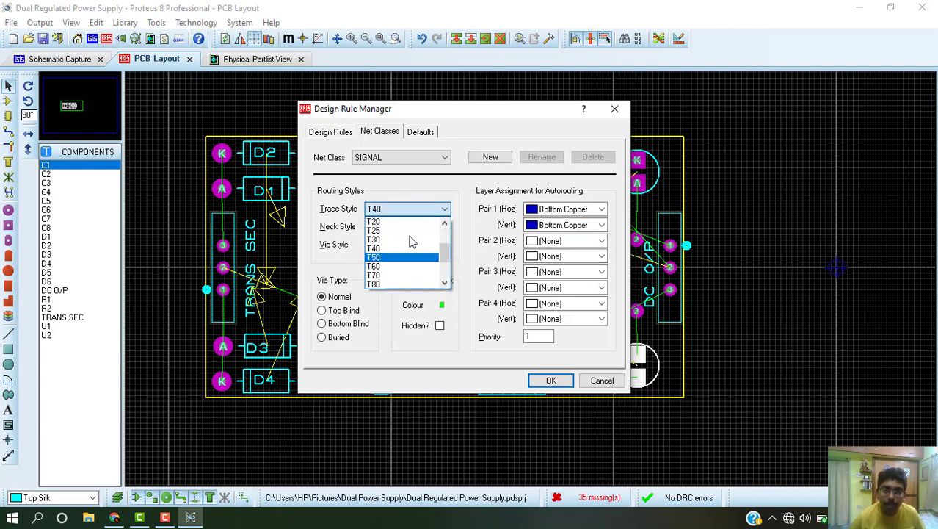
click(402, 241)
click(407, 227)
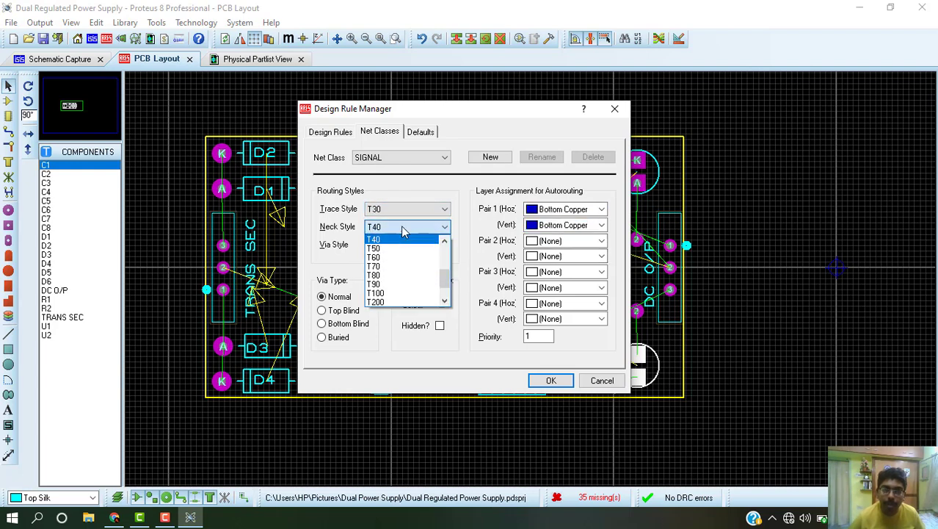
scroll(408, 263, up, 1)
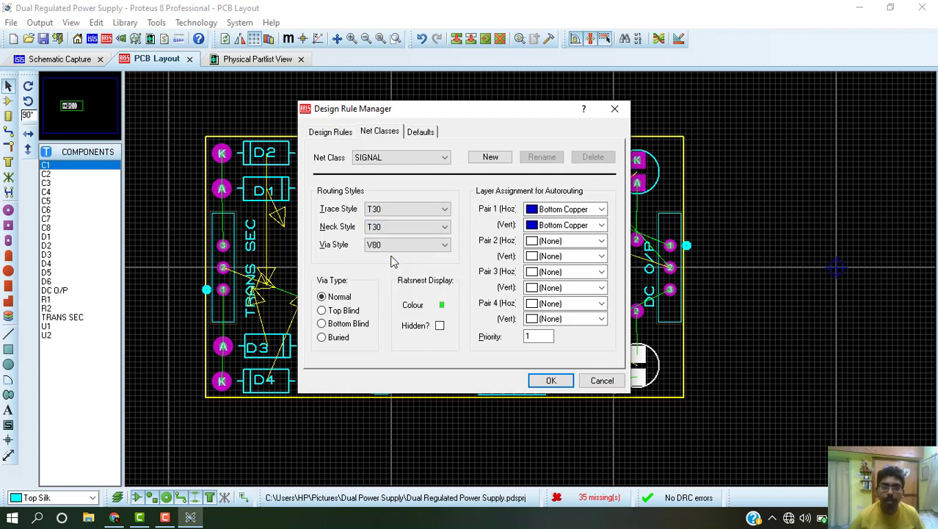
click(400, 245)
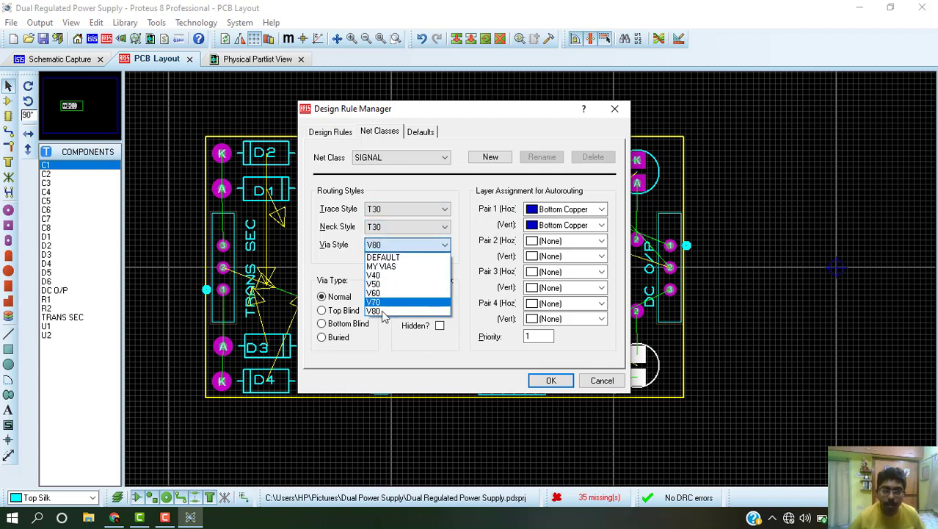
click(376, 311)
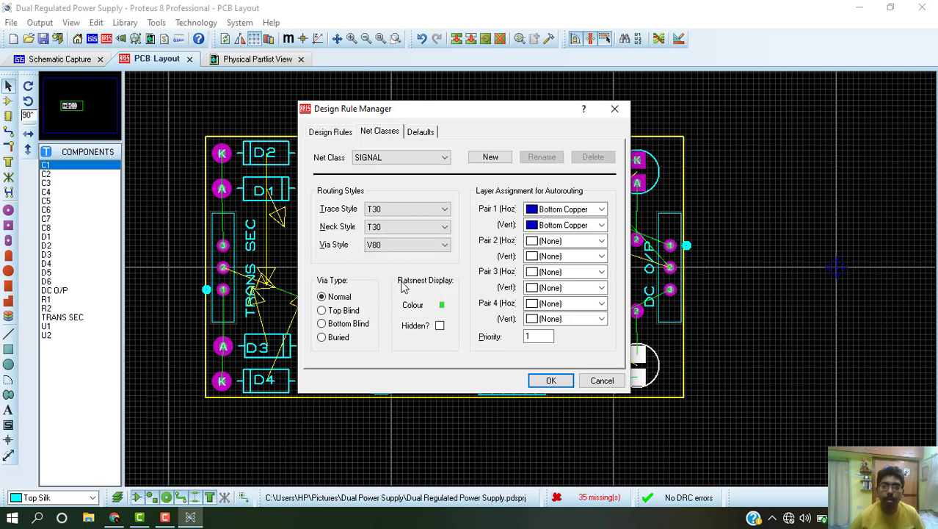
click(553, 380)
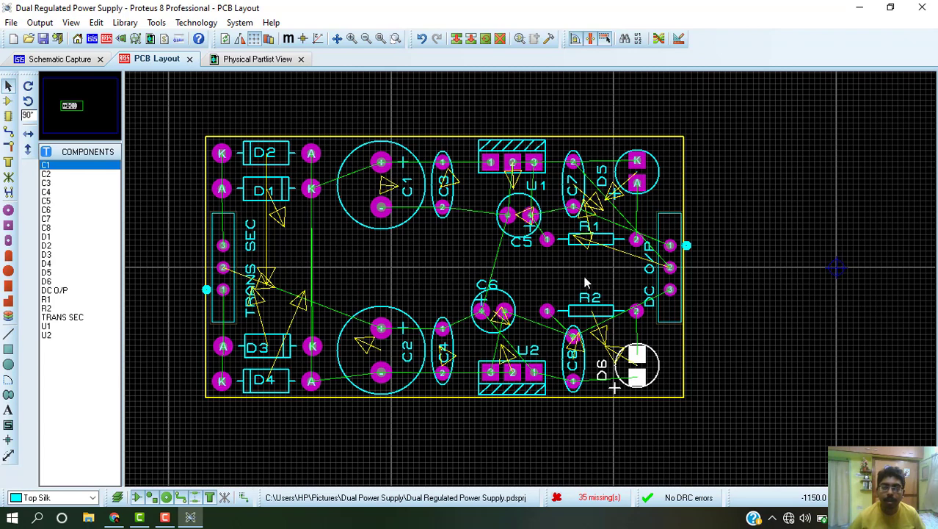
- Autoroute the board with the basic automatic schedule and review its design rule errors and missing connections
click(660, 41)
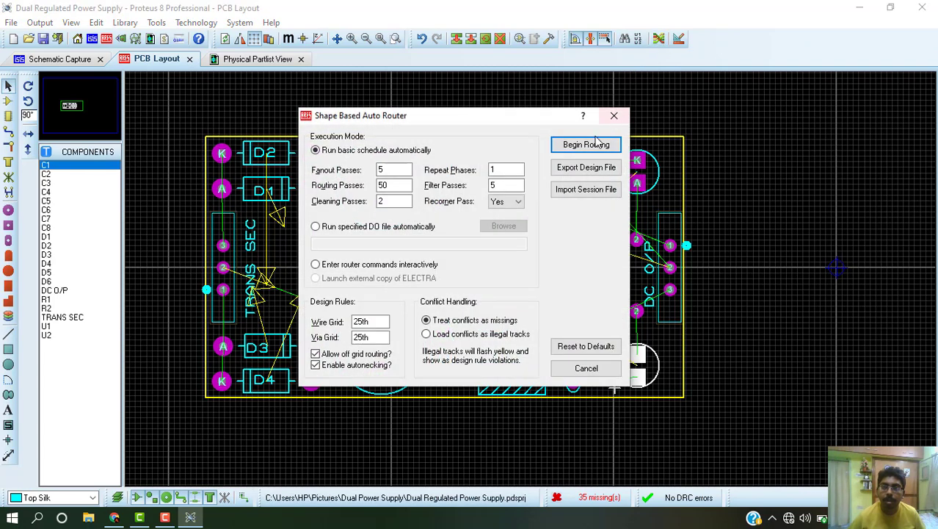
click(586, 145)
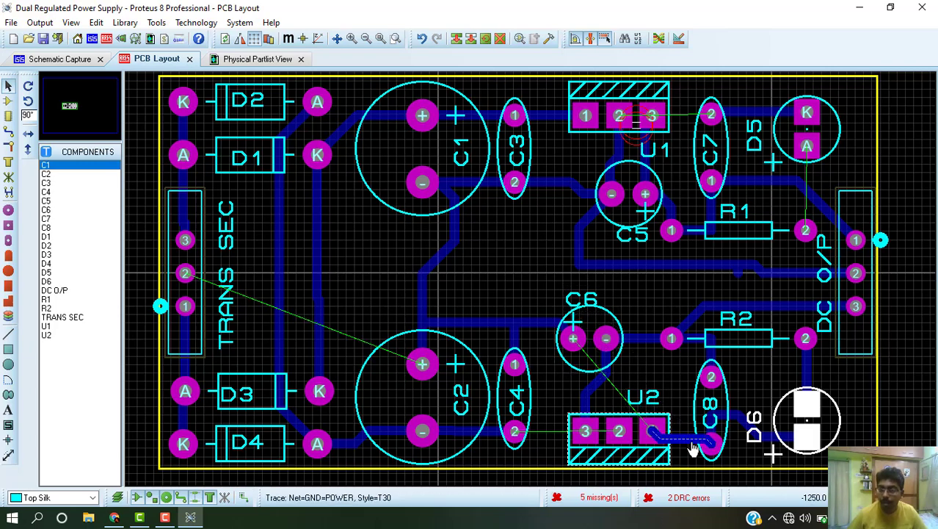
click(678, 499)
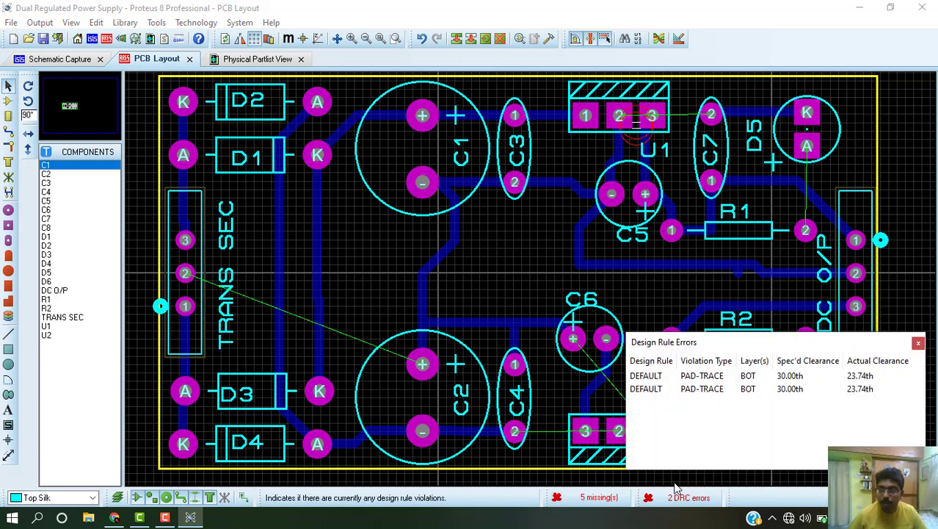
click(604, 497)
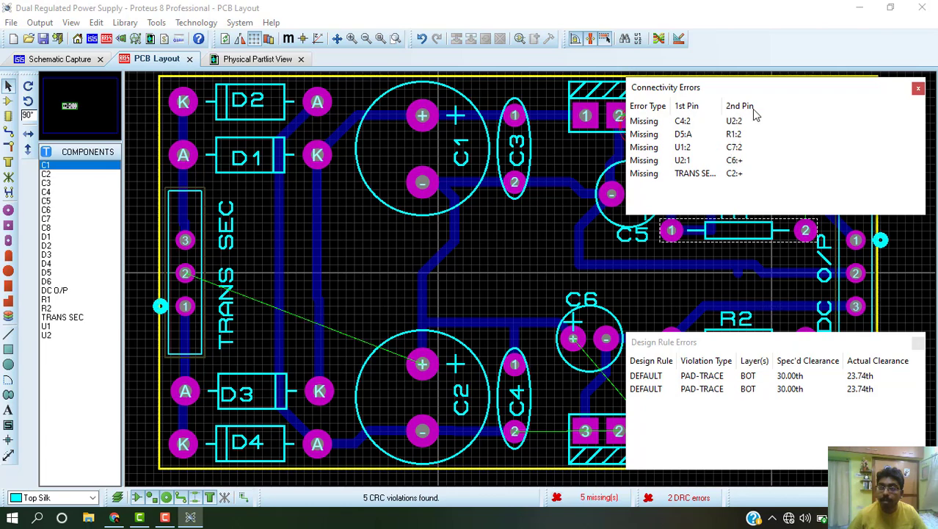
click(919, 88)
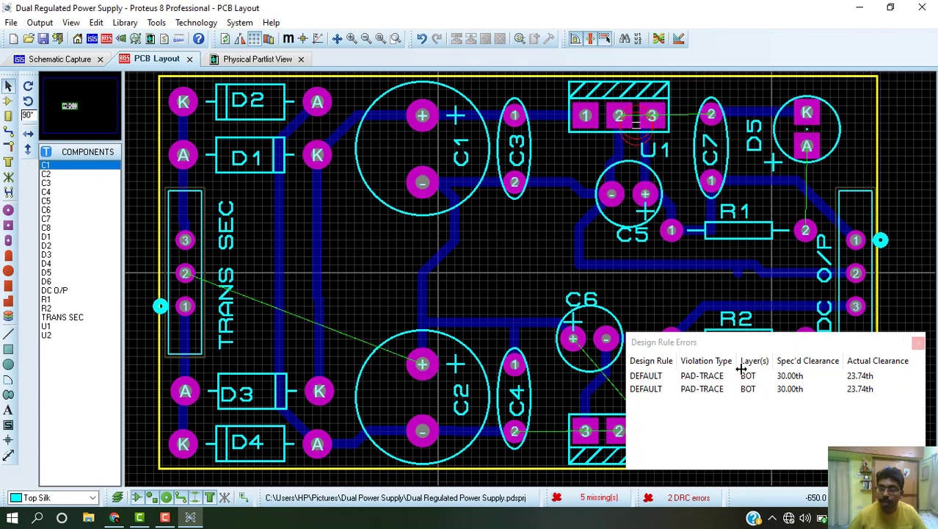
- Locate the first PAD-TRACE violation and delete the two traces joining C5's pads to U1 pins 2 and 3
click(715, 376)
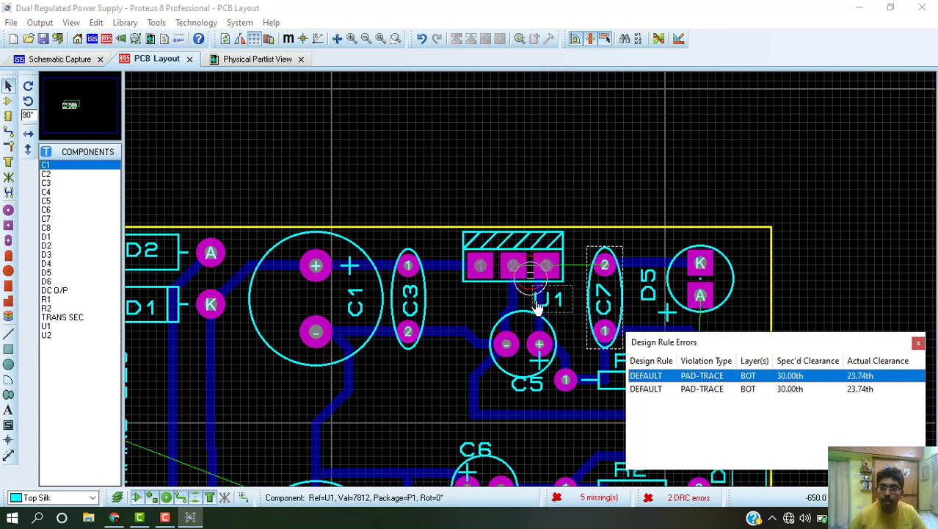
click(918, 343)
scroll(536, 289, up, 2)
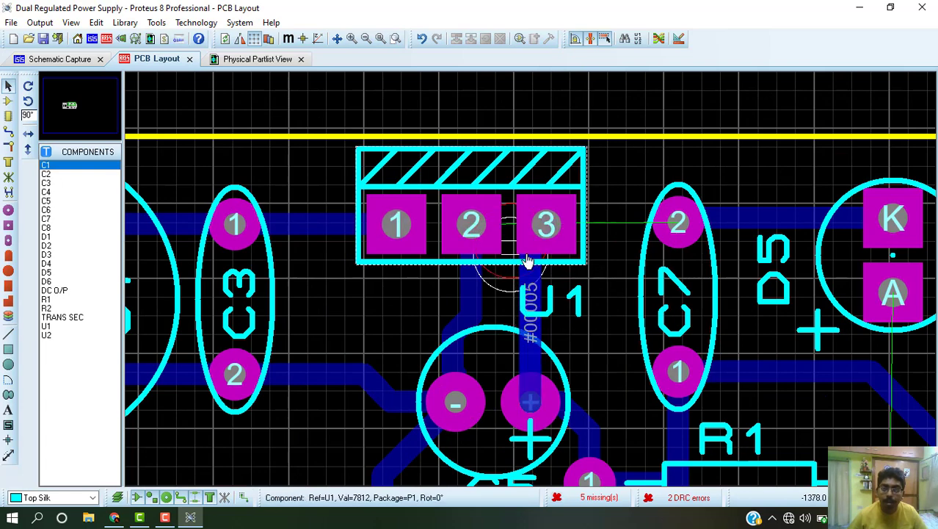
right_click(475, 286)
click(528, 193)
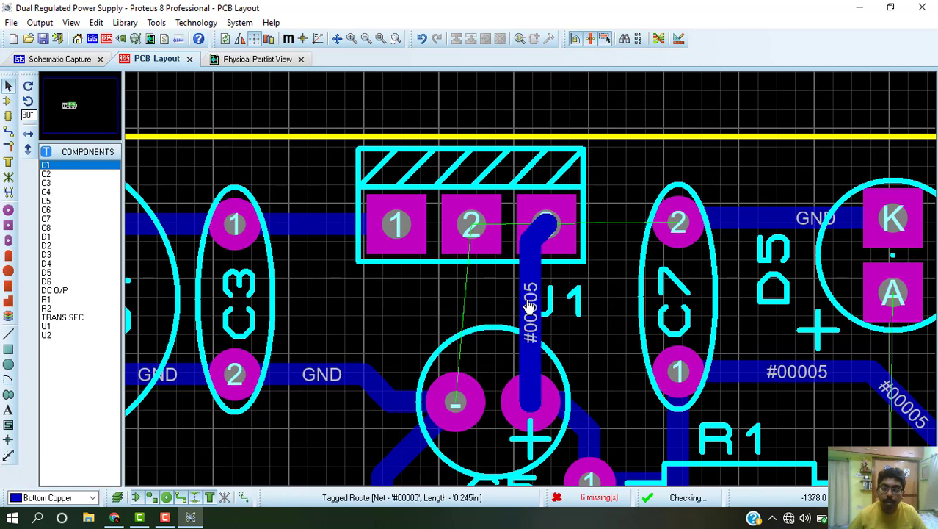
right_click(518, 307)
click(571, 215)
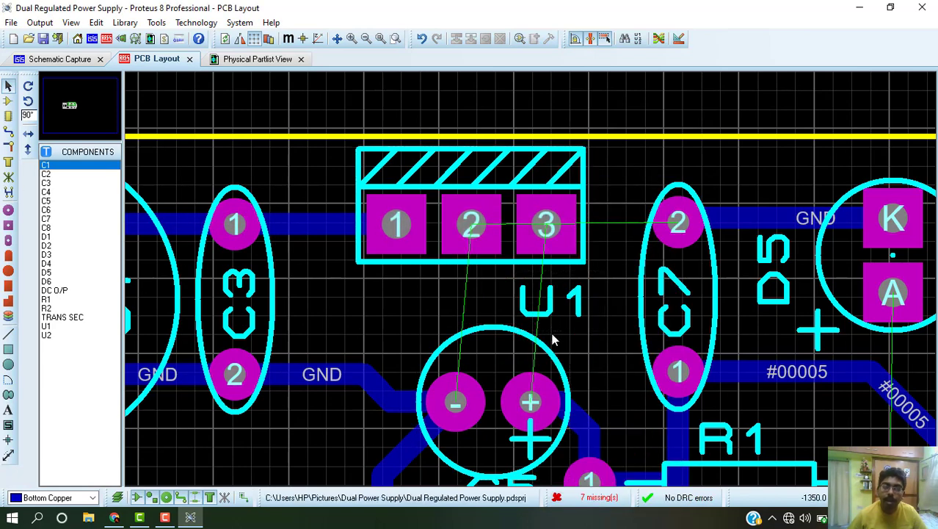
- Route a T30 trace on Bottom Copper from C5's negative pad to U1 pin 2
click(9, 131)
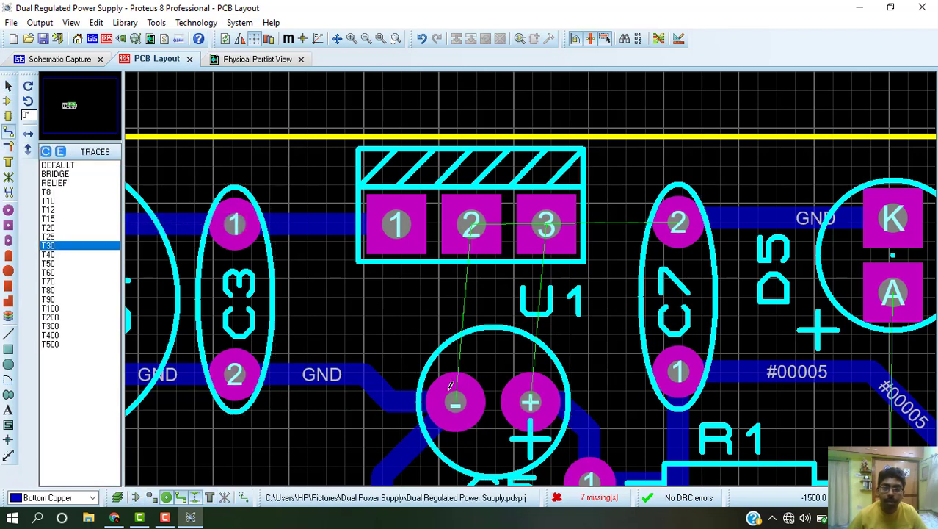
click(457, 400)
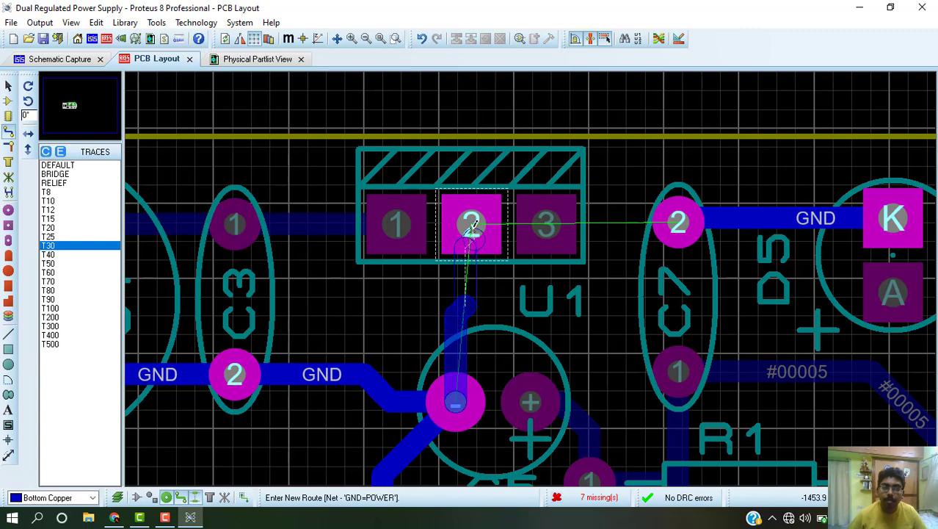
click(471, 226)
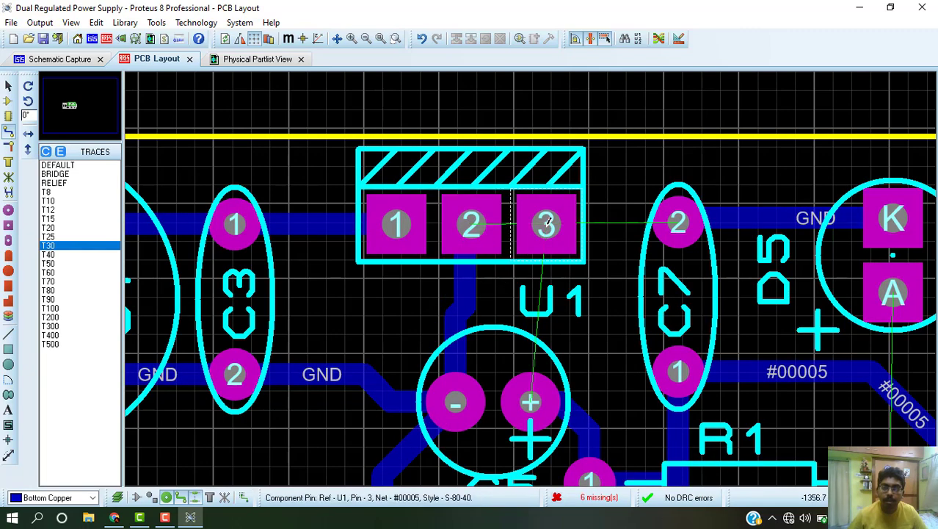
- Route a T30 trace on Bottom Copper from U1 pin 3 to C5's positive pad
click(548, 222)
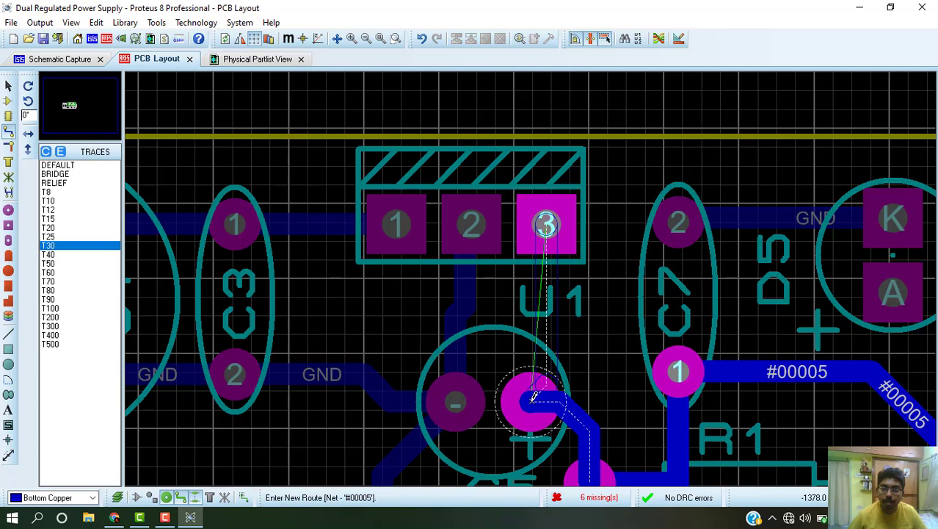
click(534, 398)
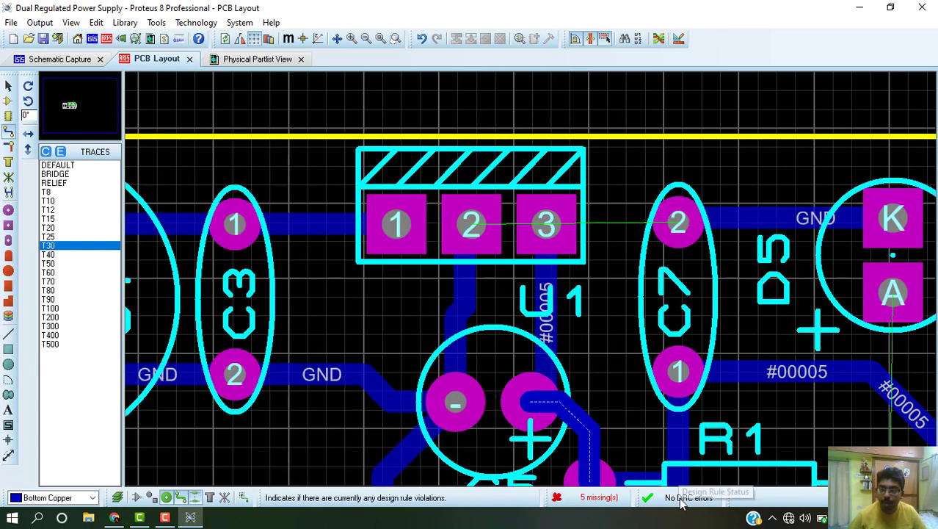
- List the missing connections and locate the one between C4 pin 2 and U2 pin 2
click(598, 498)
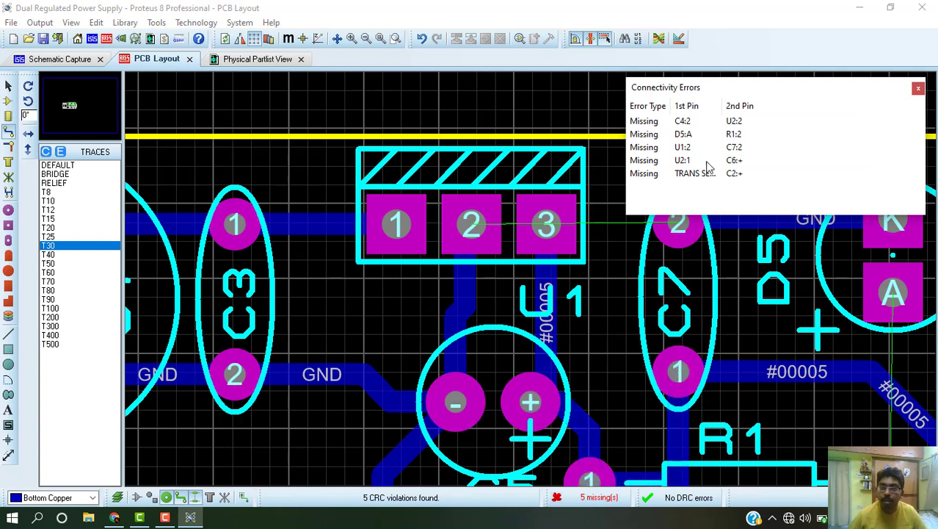
click(724, 124)
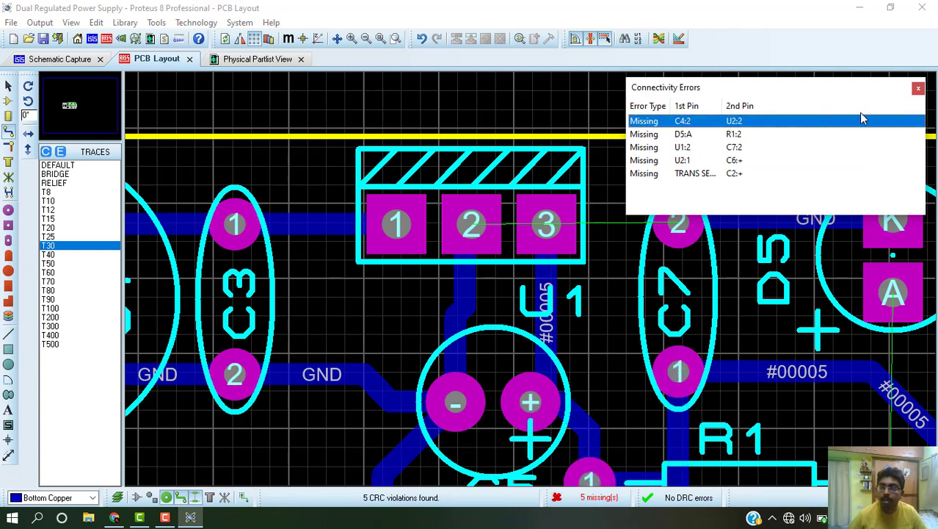
double_click(838, 125)
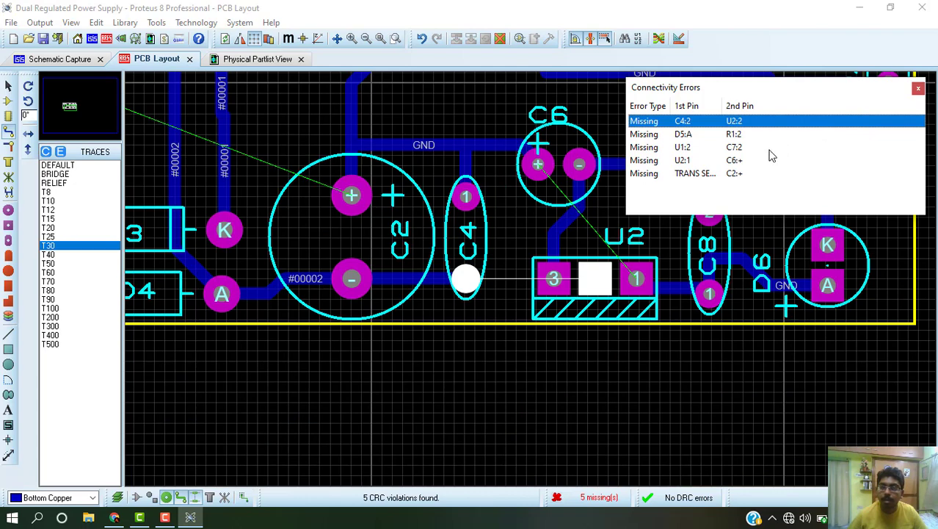
- Start a short T30 trace from U2 pin 2 toward the lower board edge and close the connectivity error list
click(517, 268)
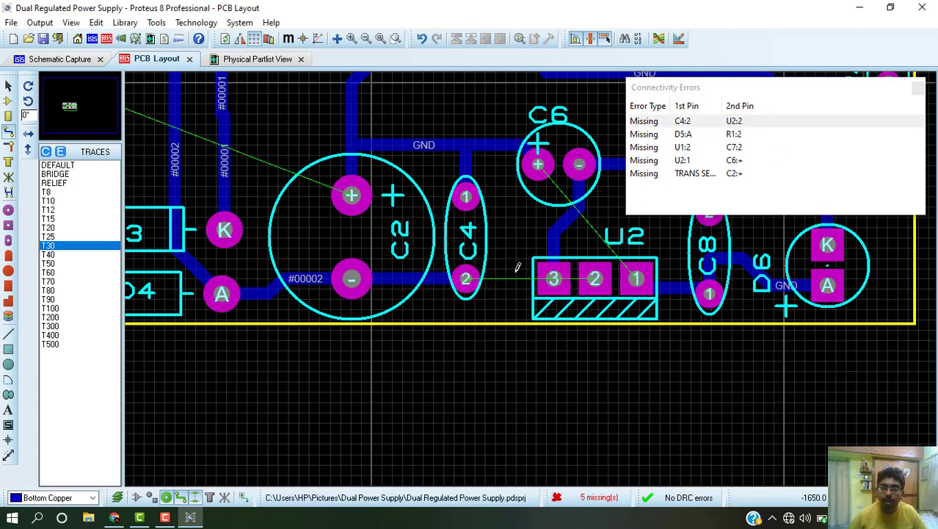
click(595, 278)
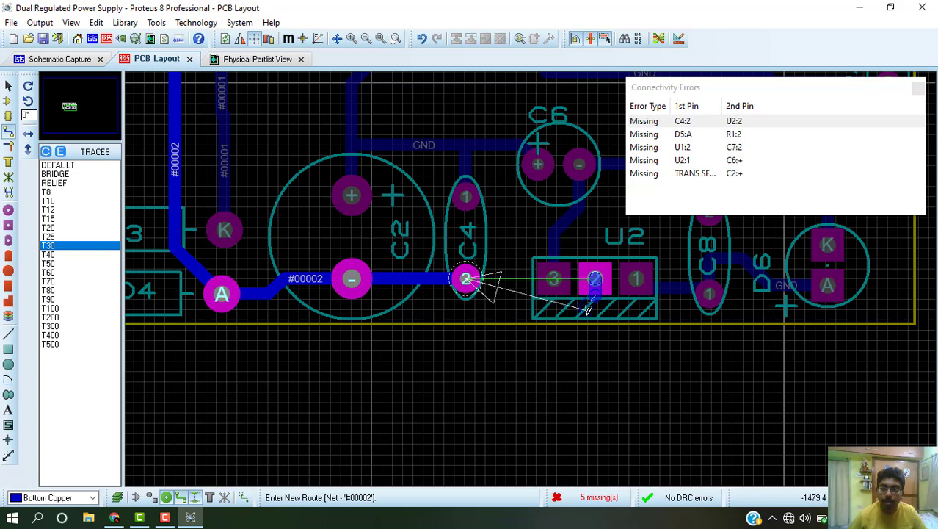
key(Escape)
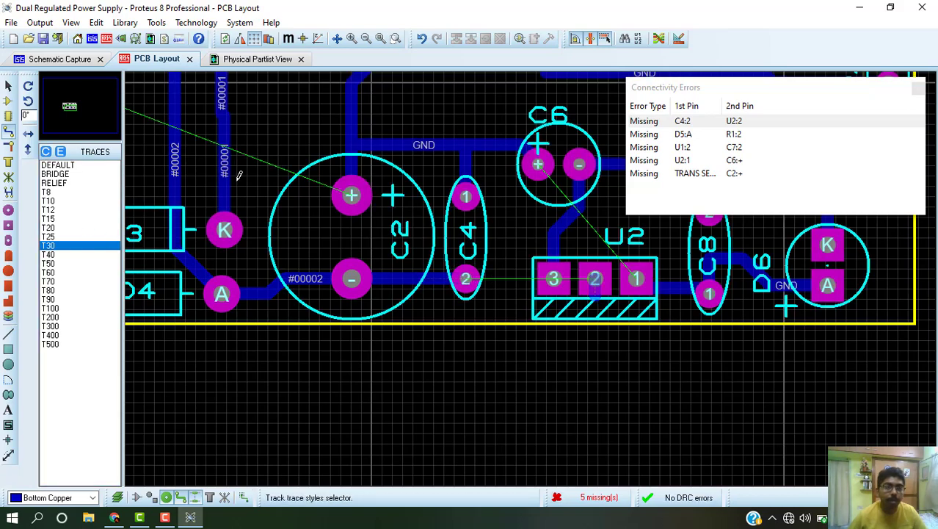
click(918, 90)
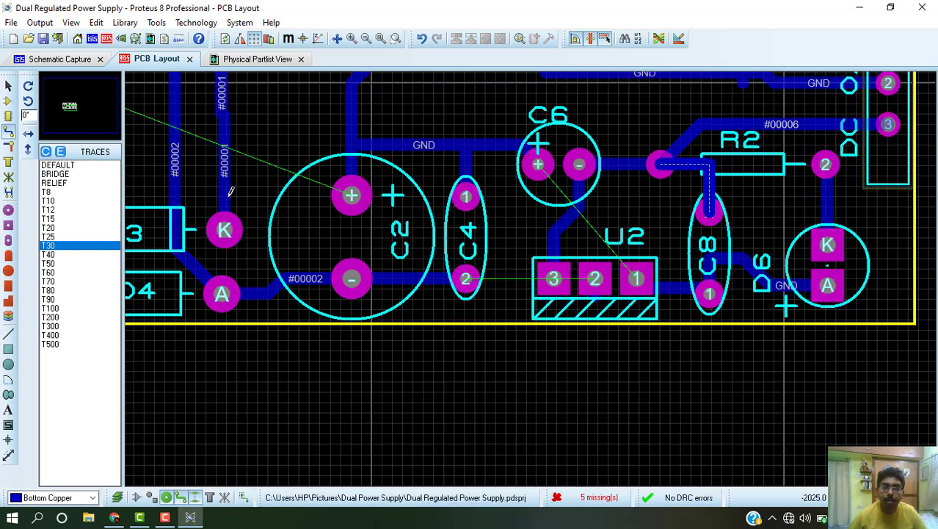
- Move regulator U2 slightly upward, away from the lower board edge, to leave room for a trace beneath it
click(8, 102)
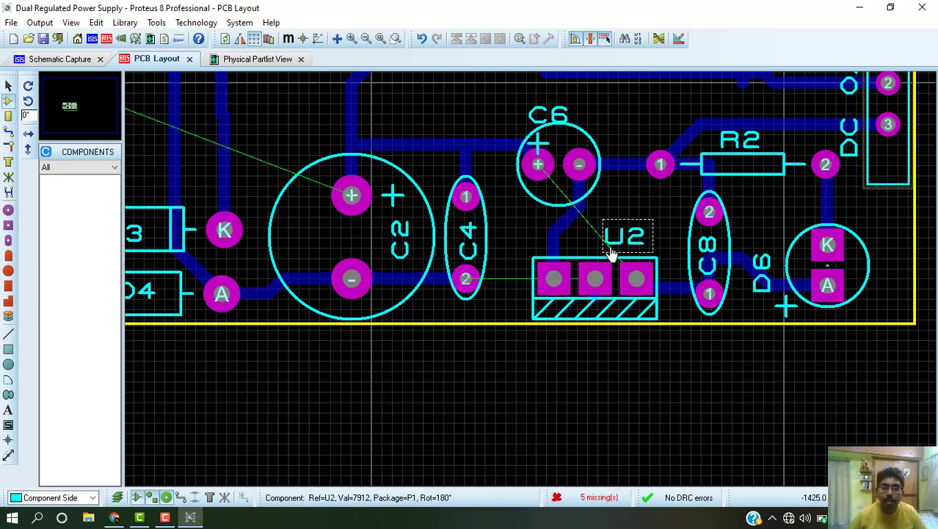
click(591, 266)
drag(591, 265, 591, 246)
click(590, 326)
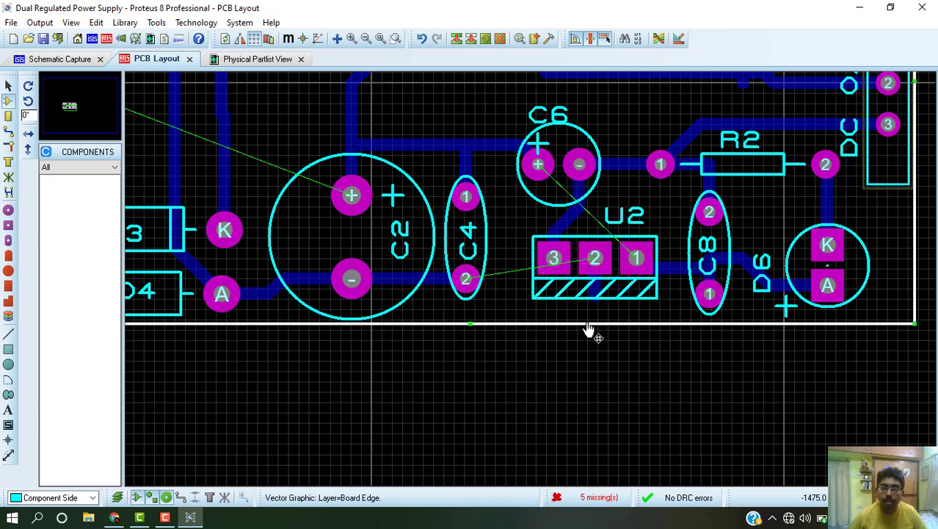
- Route a T30 trace on Bottom Copper from U2 pin 2 beneath the regulator to C4 pin 2
click(8, 130)
click(595, 257)
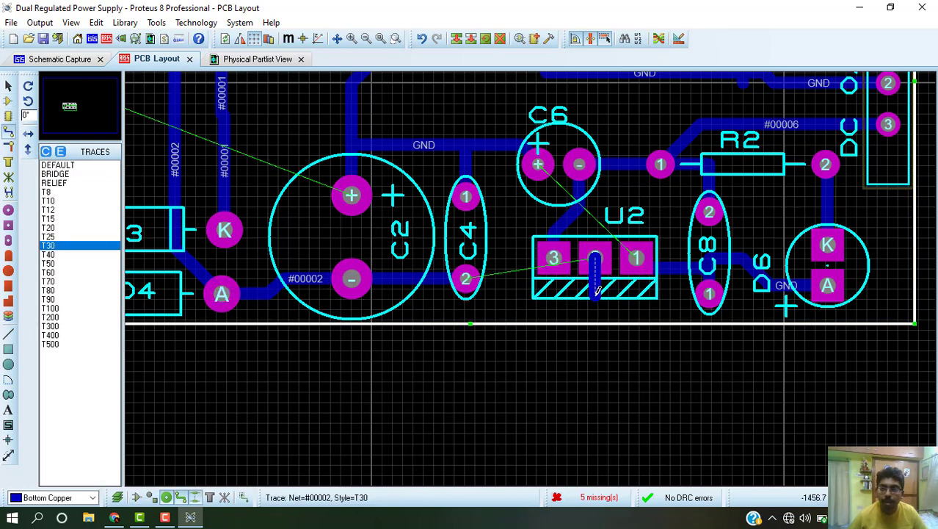
click(596, 294)
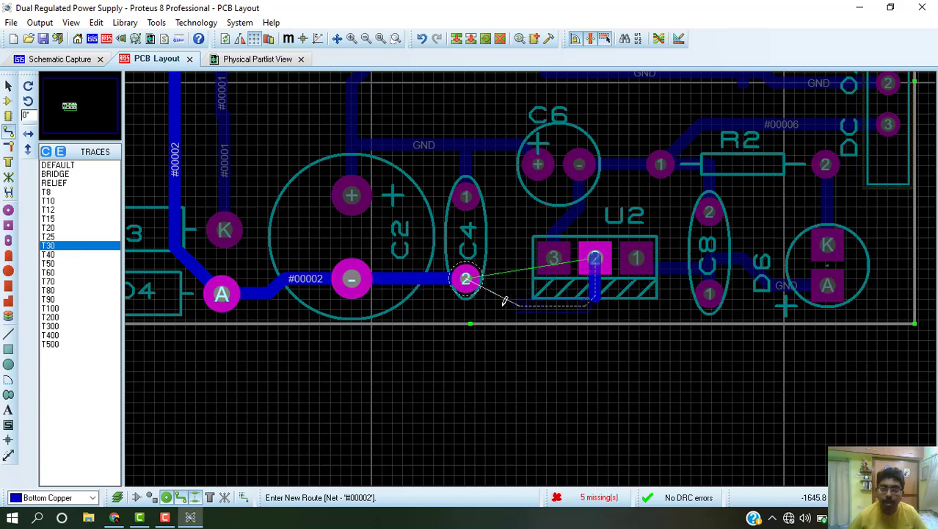
click(468, 278)
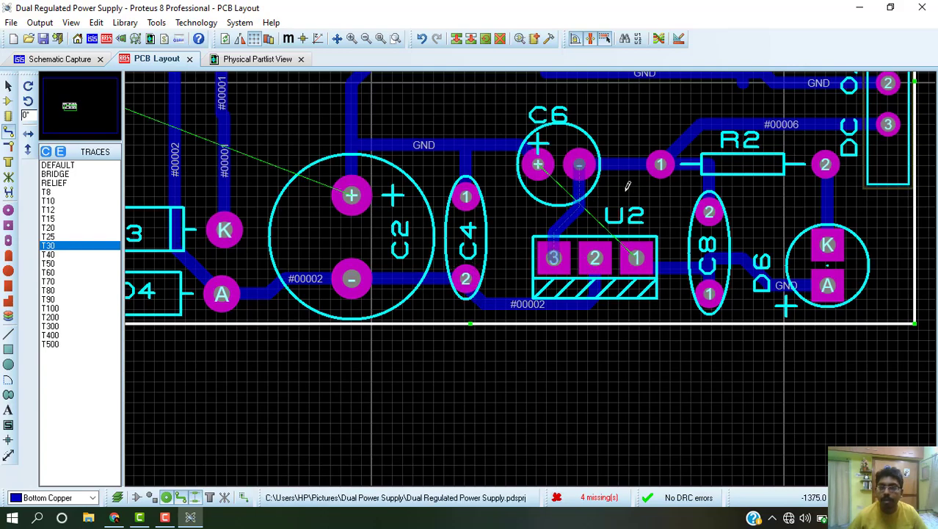
- Delete the #00005 trace between C7 pin 1 and DC O/P pin 1, and route a T30 trace from R1 pin 2 to D5's anode
scroll(529, 281, down, 1)
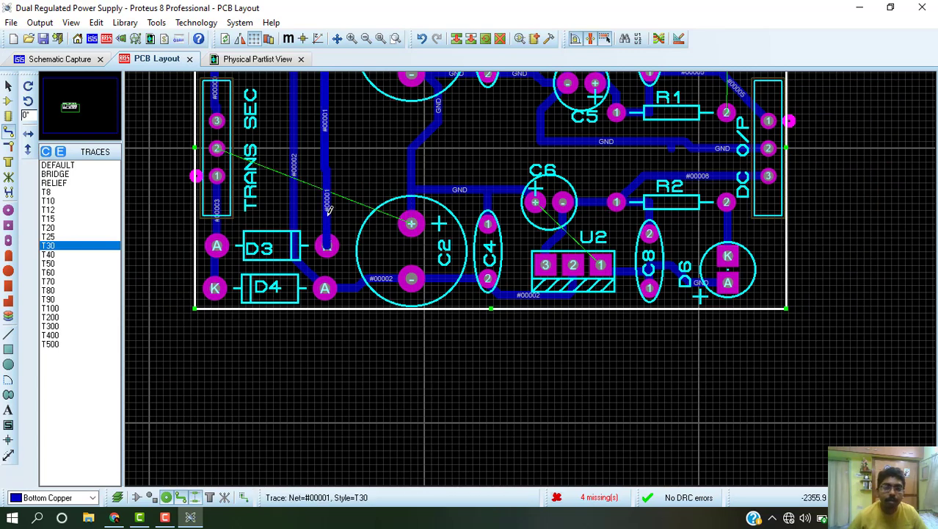
key(F5)
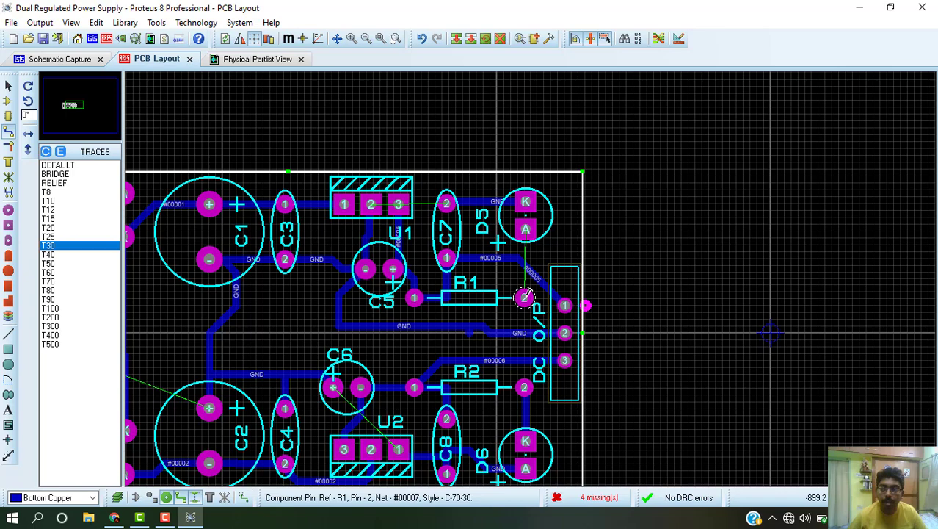
scroll(526, 294, up, 2)
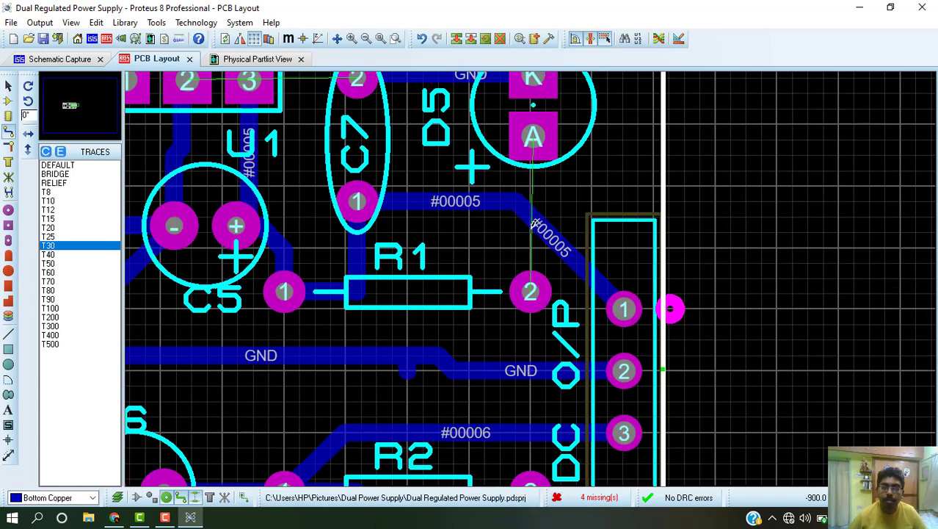
right_click(541, 216)
right_click(542, 216)
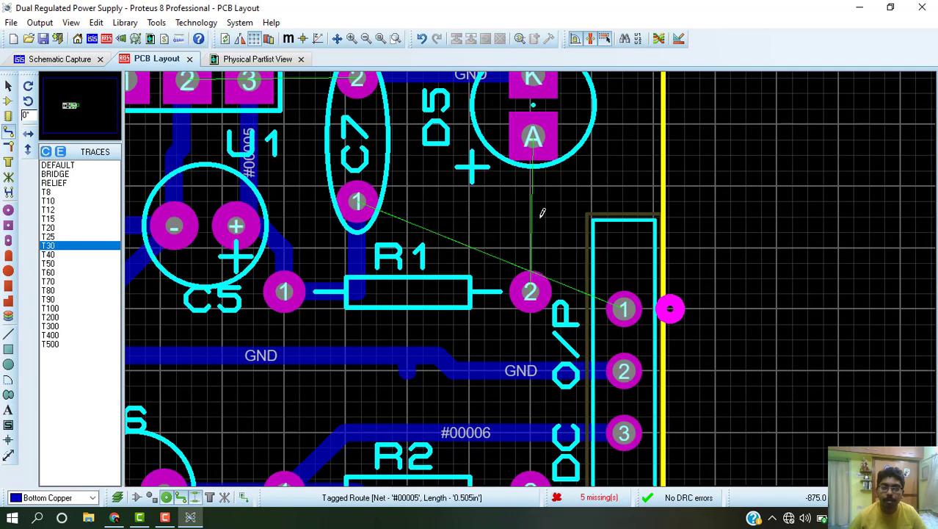
click(532, 288)
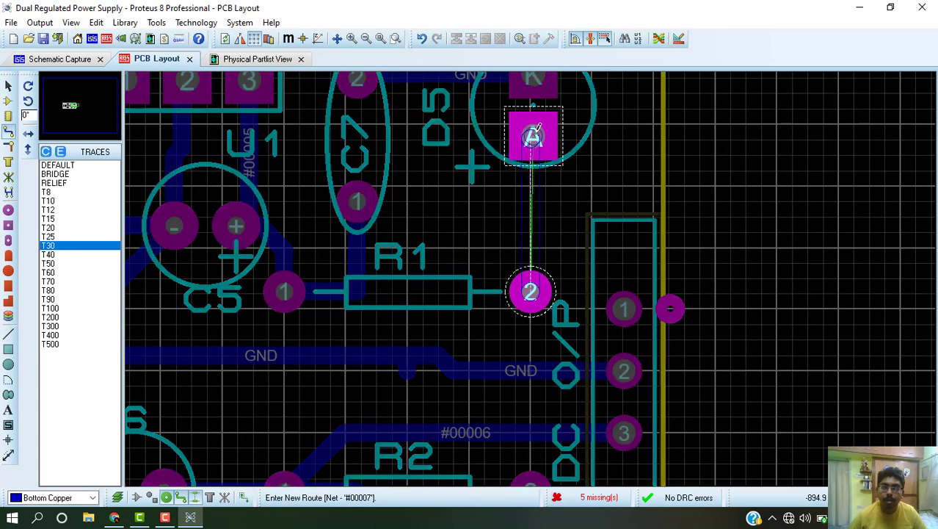
click(539, 129)
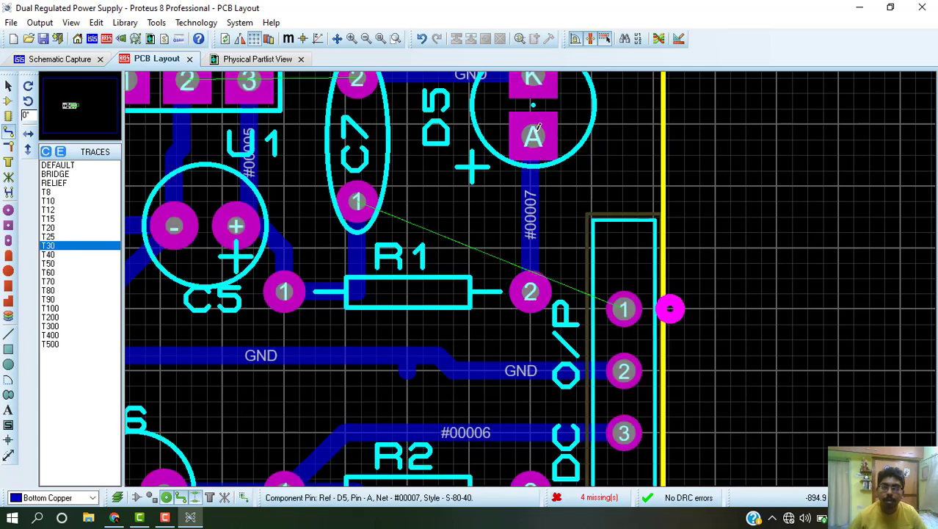
- Try starting a trace from DC O/P pin 1, and shift the GND segment leading to DC O/P pin 2 downward
click(623, 311)
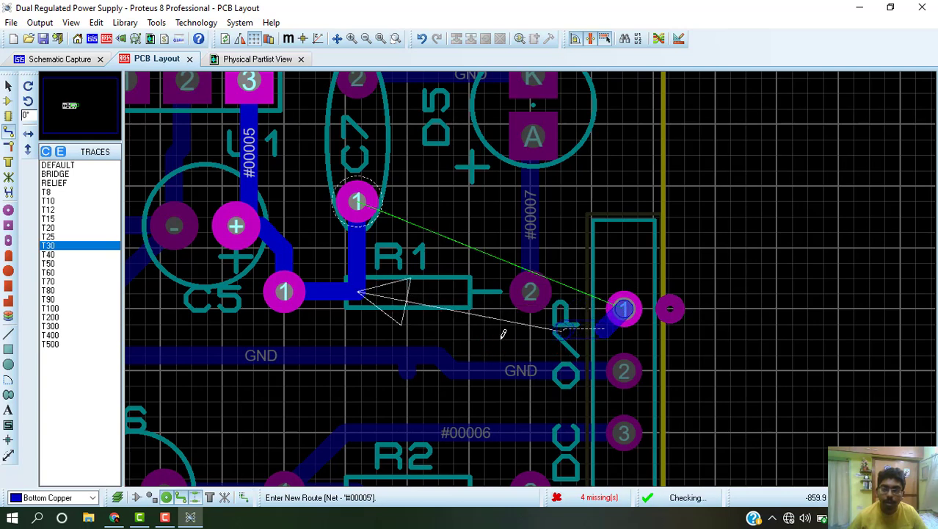
right_click(516, 342)
right_click(472, 360)
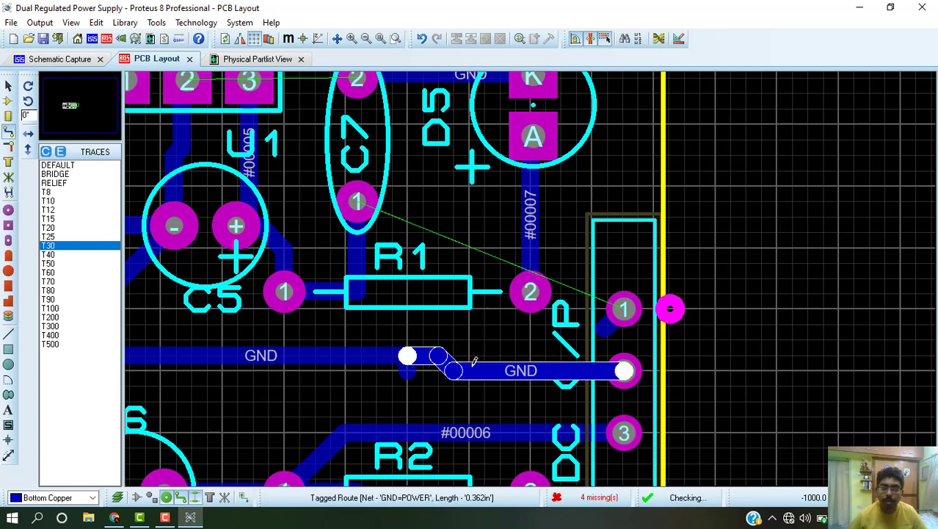
click(473, 361)
drag(473, 371, 419, 382)
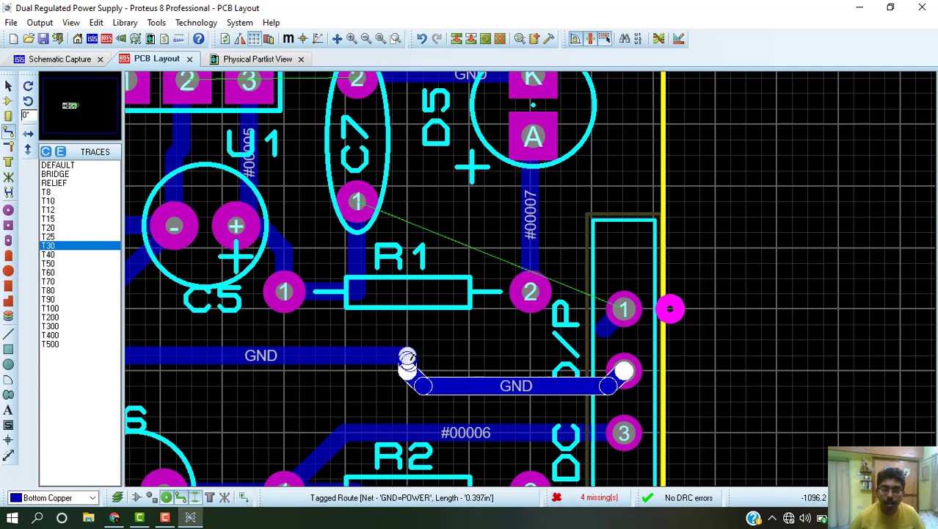
- Extend the lowered GND segment back toward C5, placing its vertical step between R1 pin 1 and R1's body
right_click(407, 357)
key(Escape)
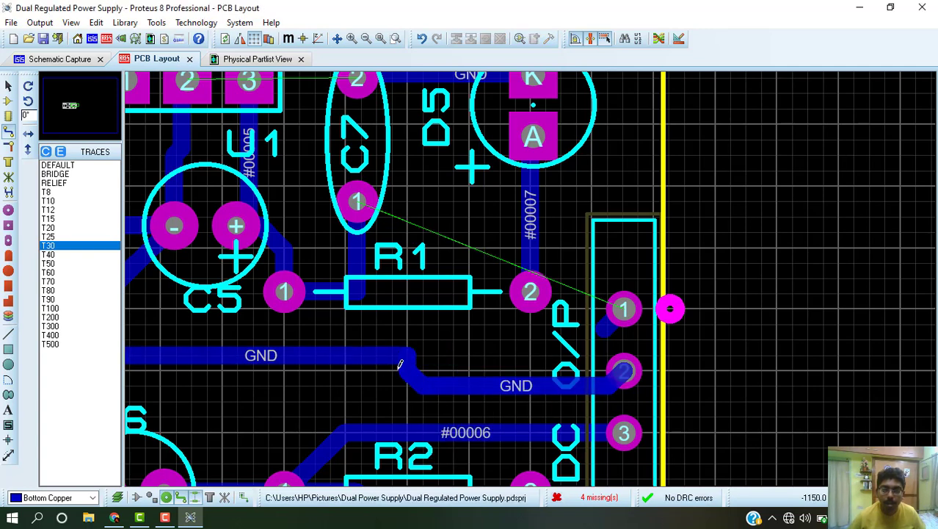
right_click(411, 358)
key(Escape)
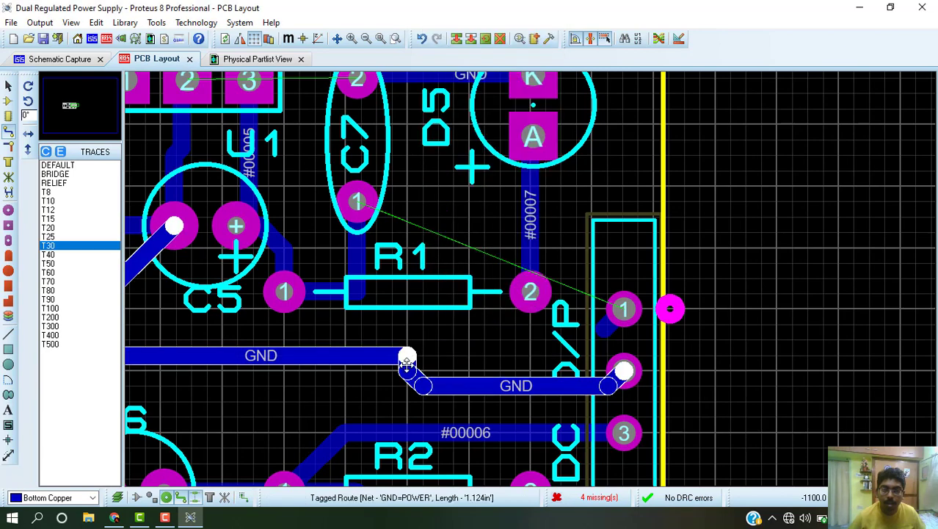
drag(406, 361, 331, 387)
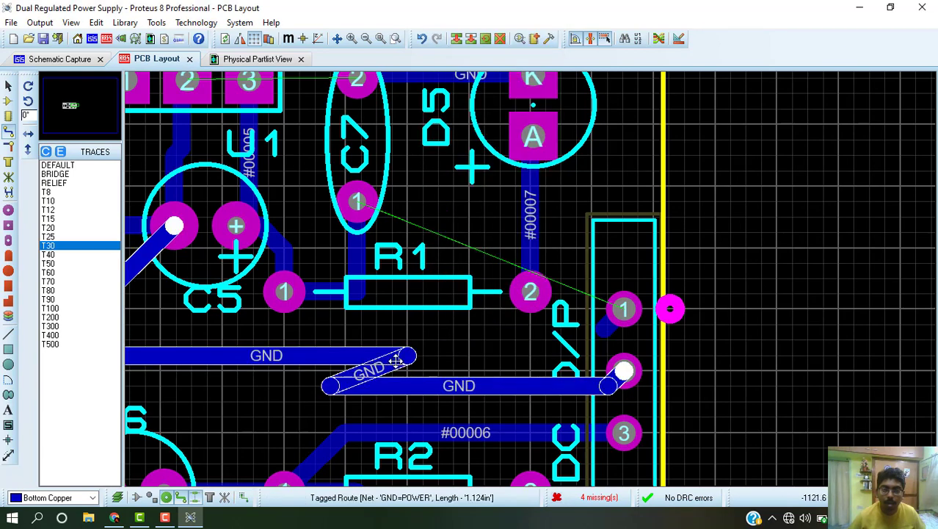
drag(404, 357, 330, 356)
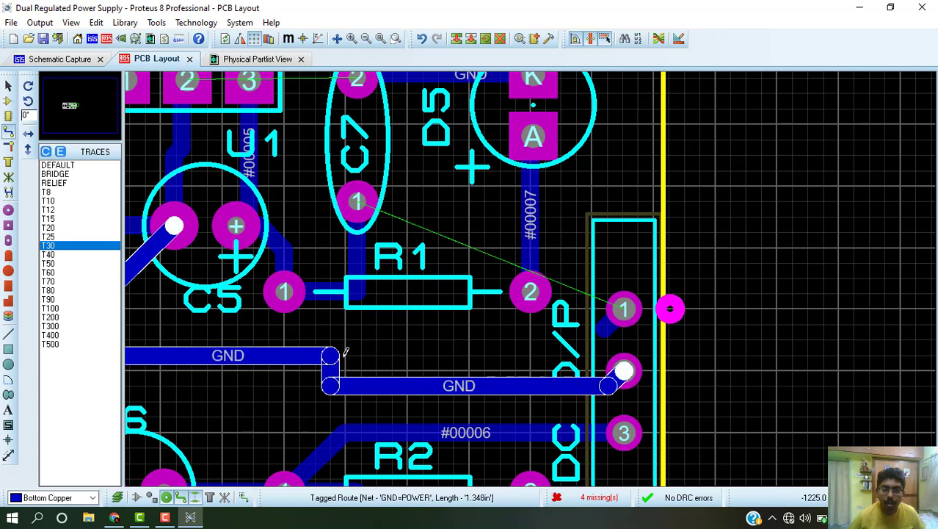
click(391, 349)
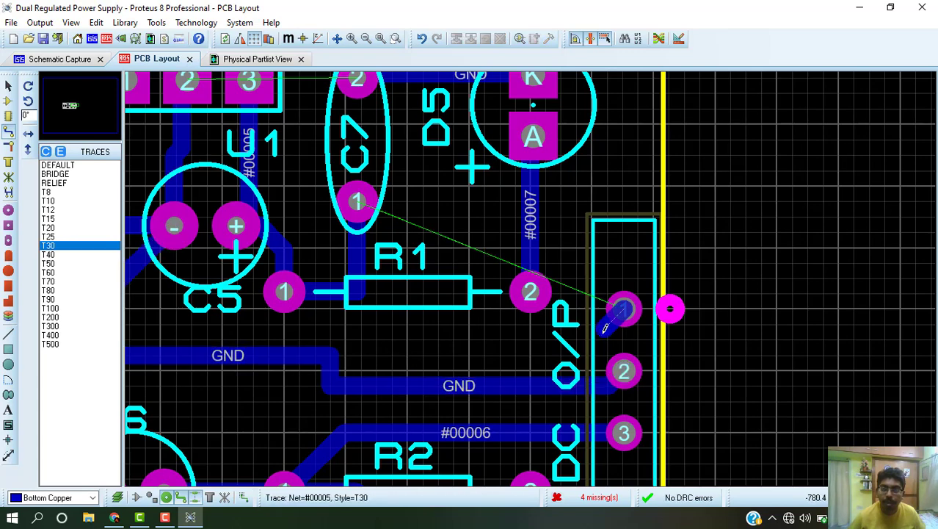
- Delete the leftover #00005 trace stub at DC O/P pin 1
click(620, 316)
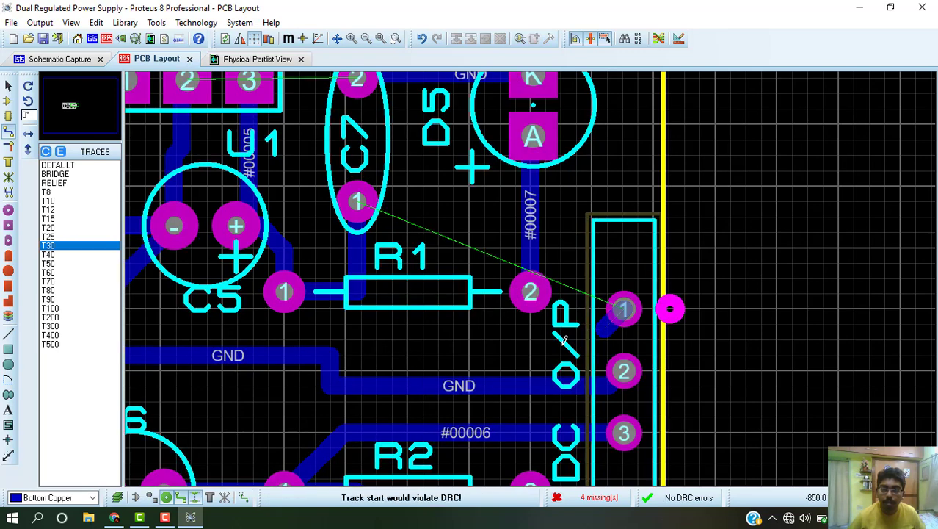
click(607, 325)
right_click(620, 315)
right_click(622, 312)
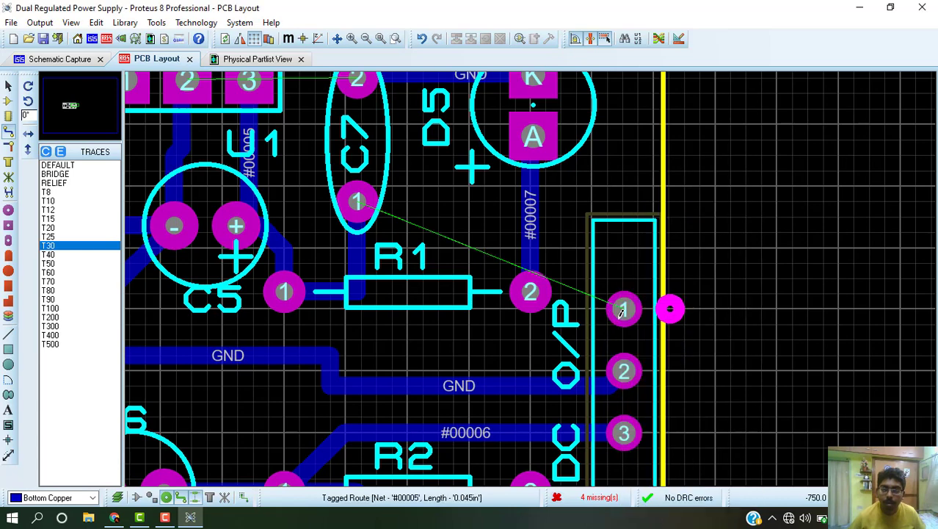
- Route a T30 trace from DC O/P pin 1 beneath R1 to the trace joining R1 pin 1 and C7 pin 1
click(622, 311)
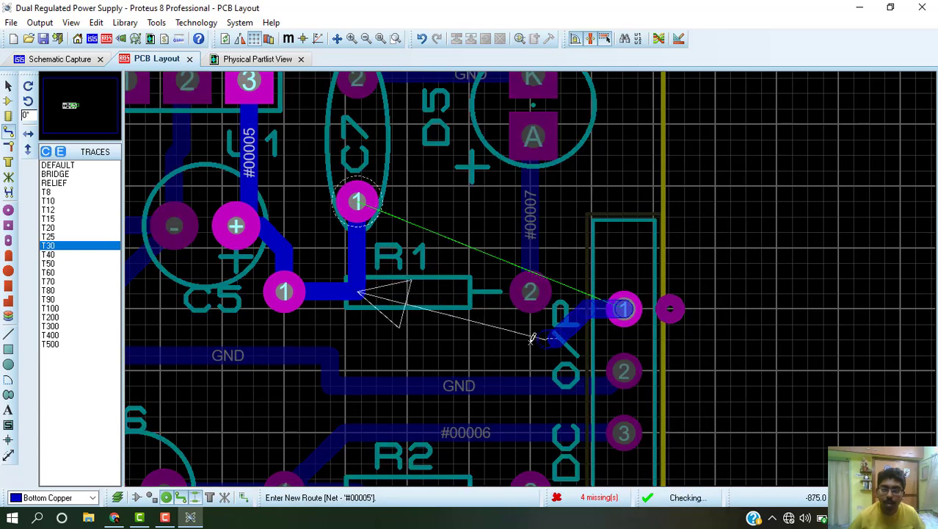
click(538, 346)
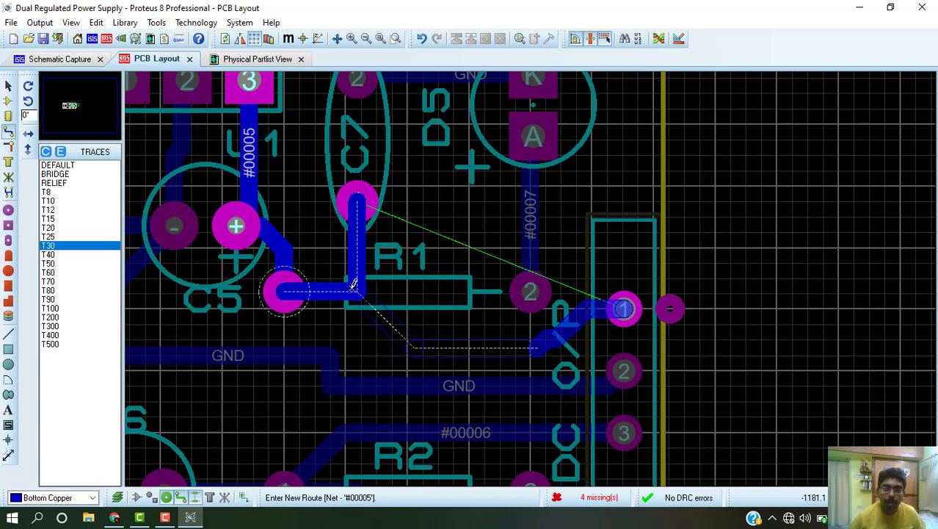
click(353, 295)
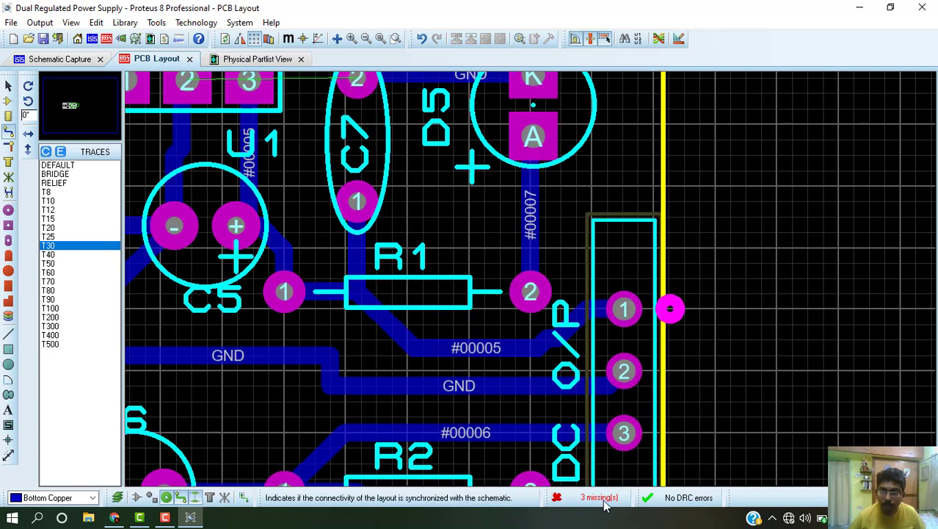
- Examine the unrouted connections at U1 pin 2 and C7, TRANS SEC pin 2 and C2, and C6 and U2 pin 1
key(F7)
key(F7)
key(F7)
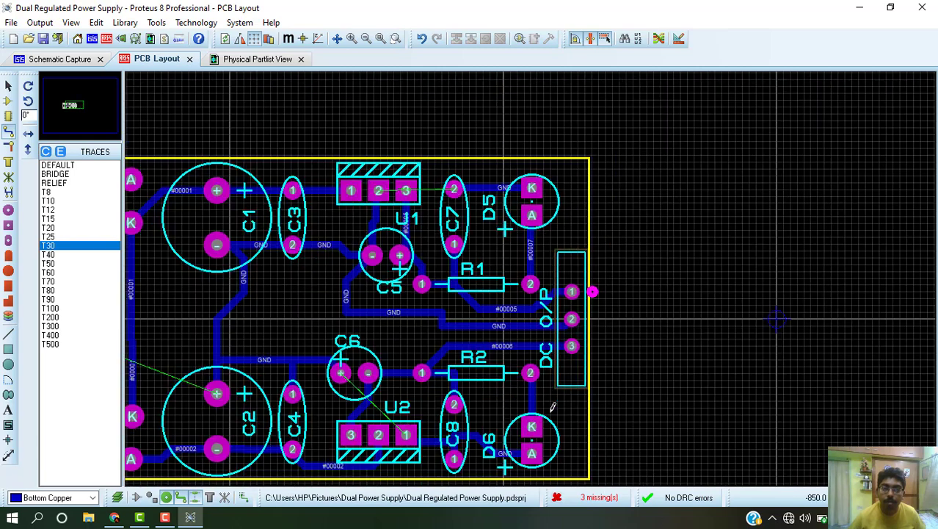
key(F6)
key(F6)
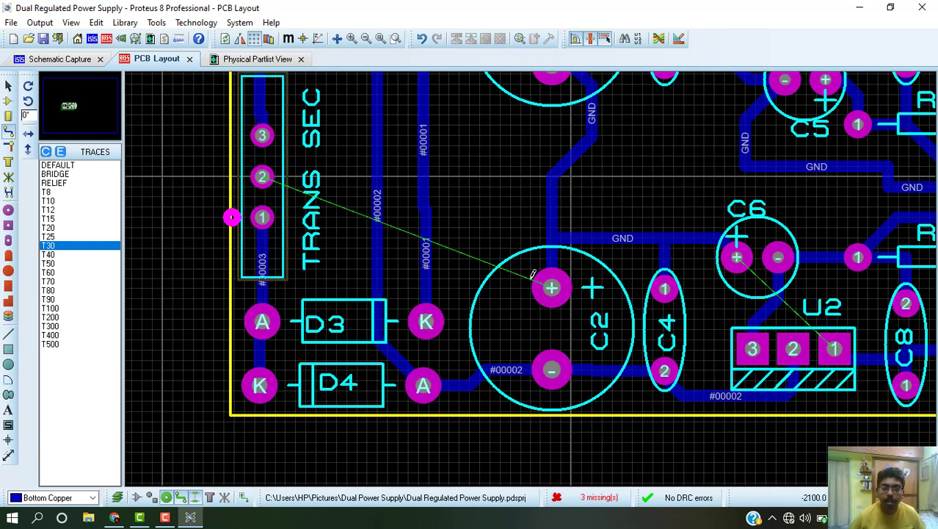
key(F7)
key(F7)
key(F6)
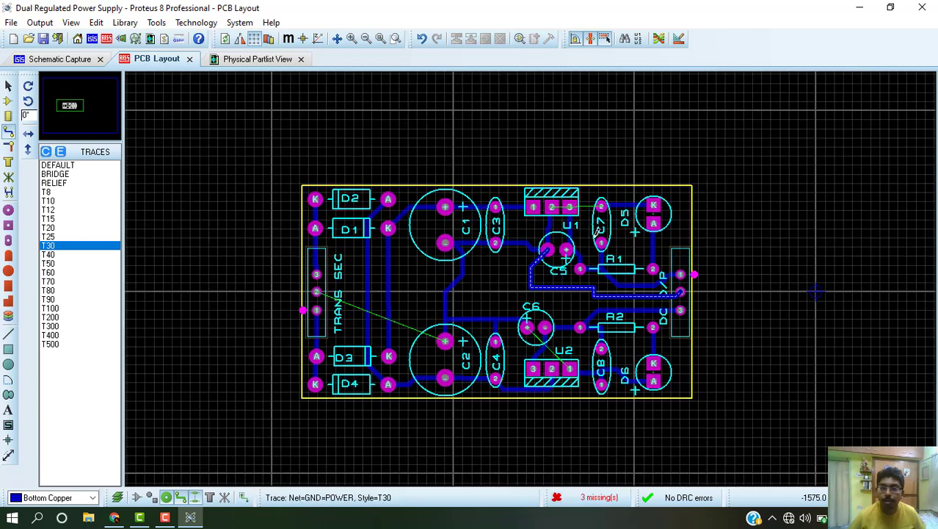
key(F7)
key(F6)
key(F6)
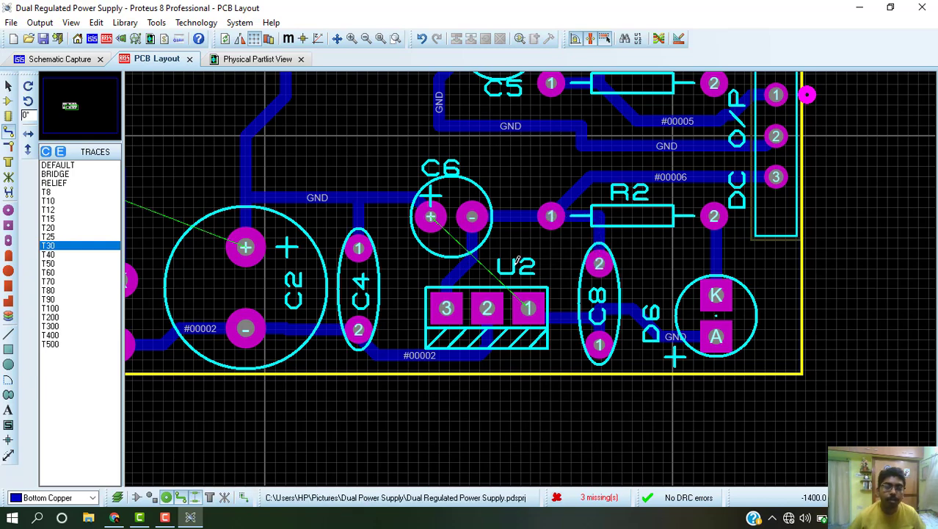
scroll(529, 235, down, 2)
scroll(514, 218, up, 2)
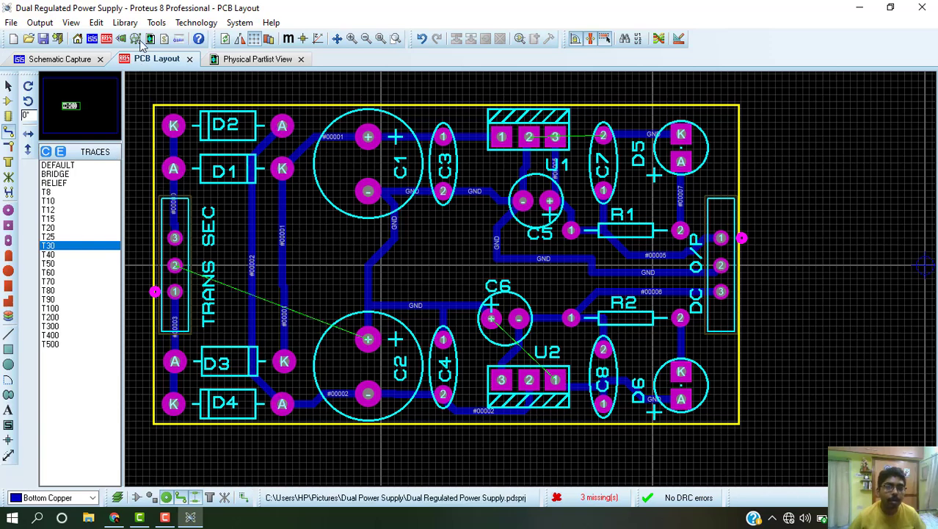
- Generate a power plane for the GND=POWER net on Bottom Copper with DEFAULT boundary and 25th edge clearance
click(157, 23)
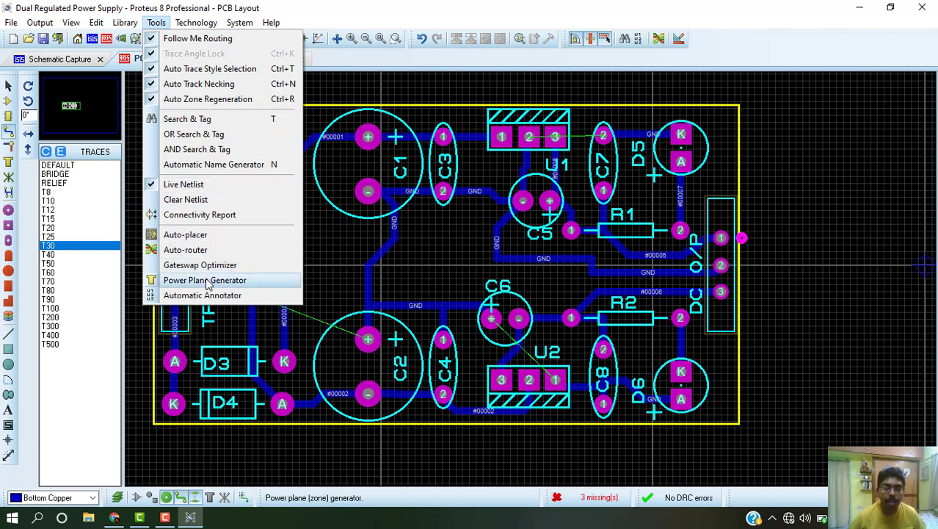
key(Return)
click(465, 217)
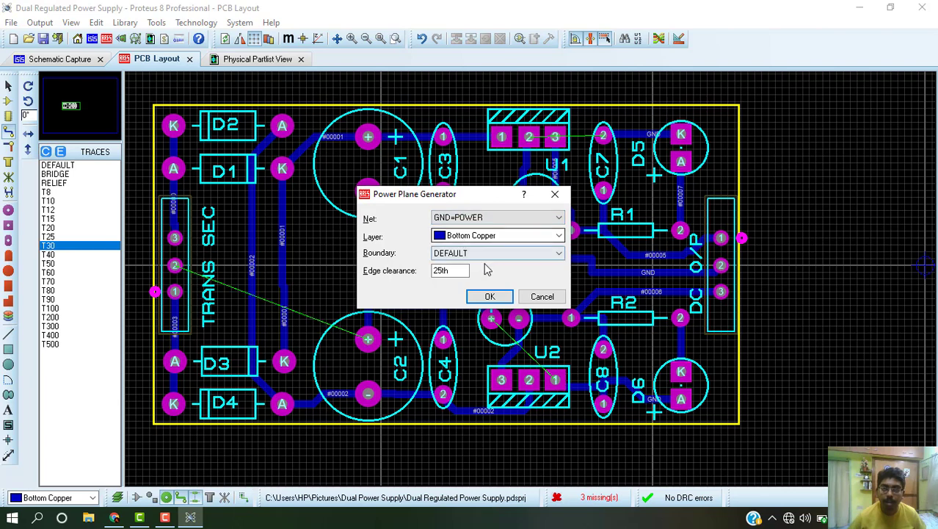
click(489, 297)
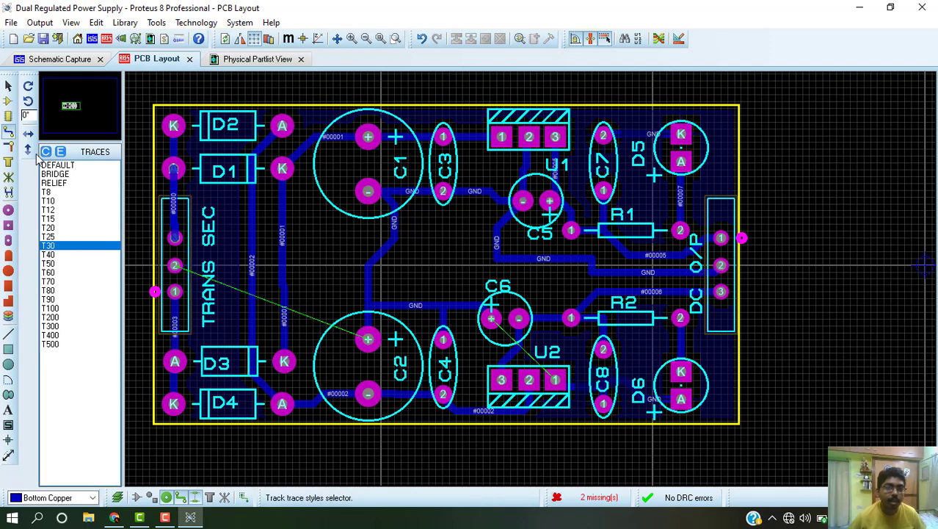
- Edit the GND zone to Normal colour with T30 boundary and relief, pin relief and island suppression off, and nesting allowed
click(9, 87)
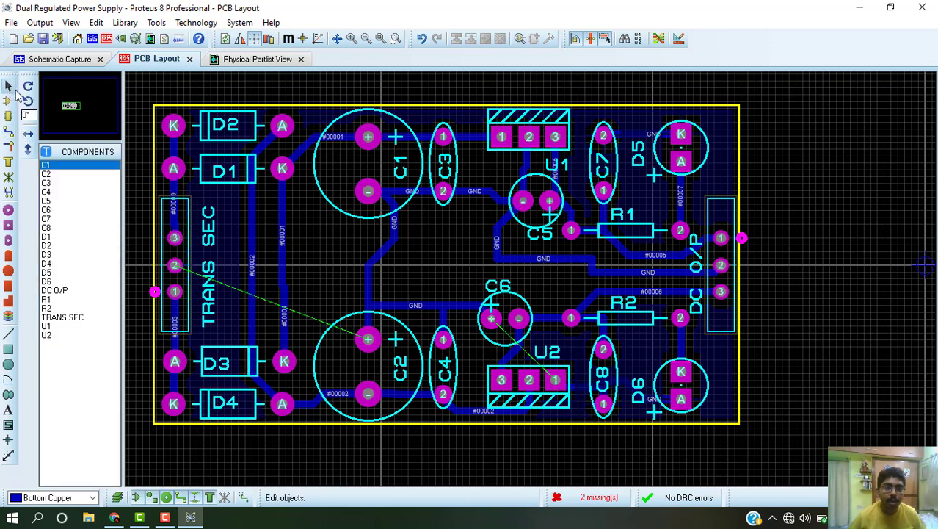
right_click(311, 116)
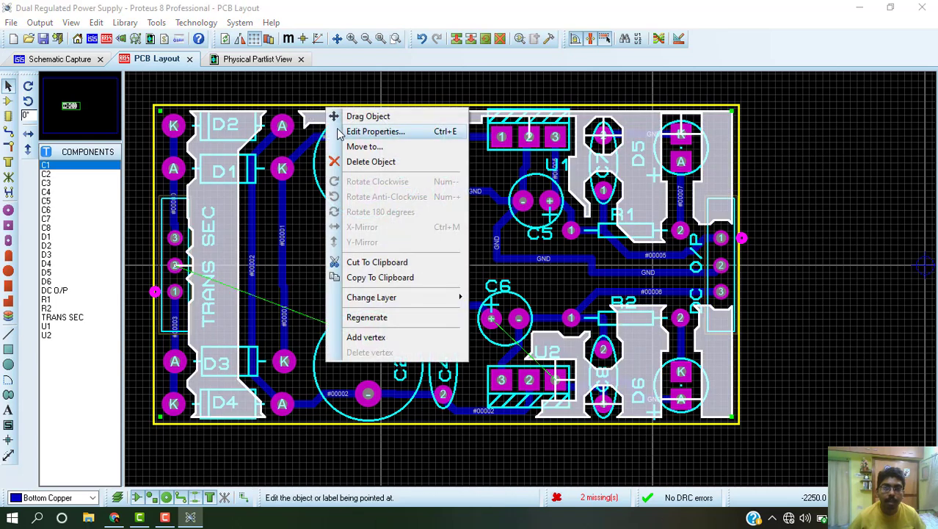
click(374, 132)
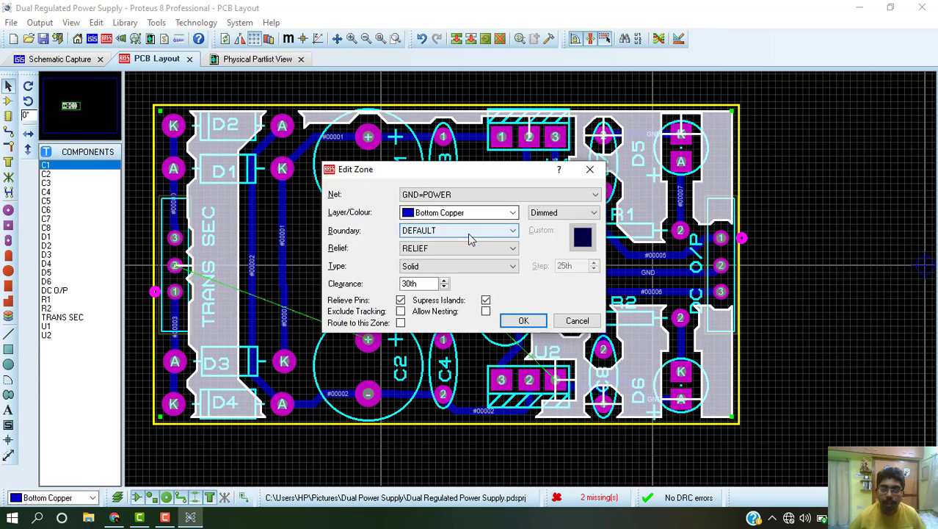
click(545, 215)
click(542, 225)
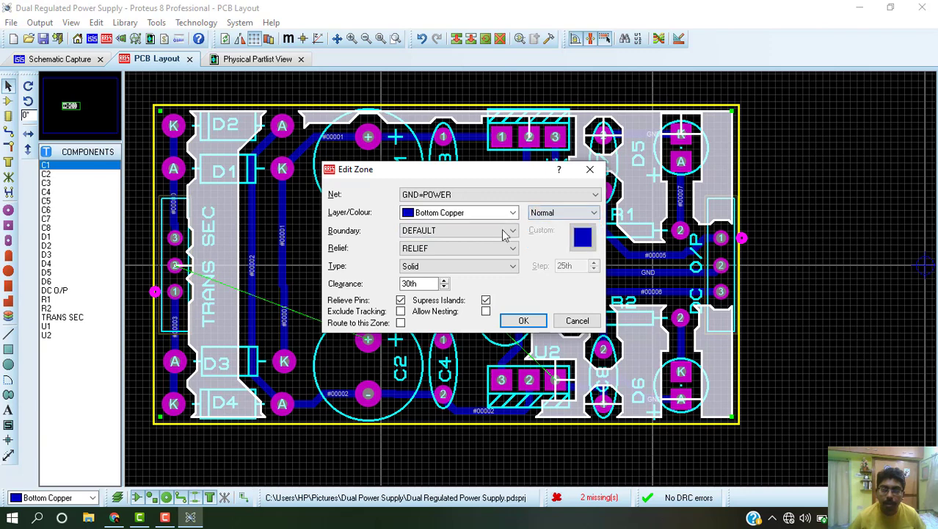
click(463, 231)
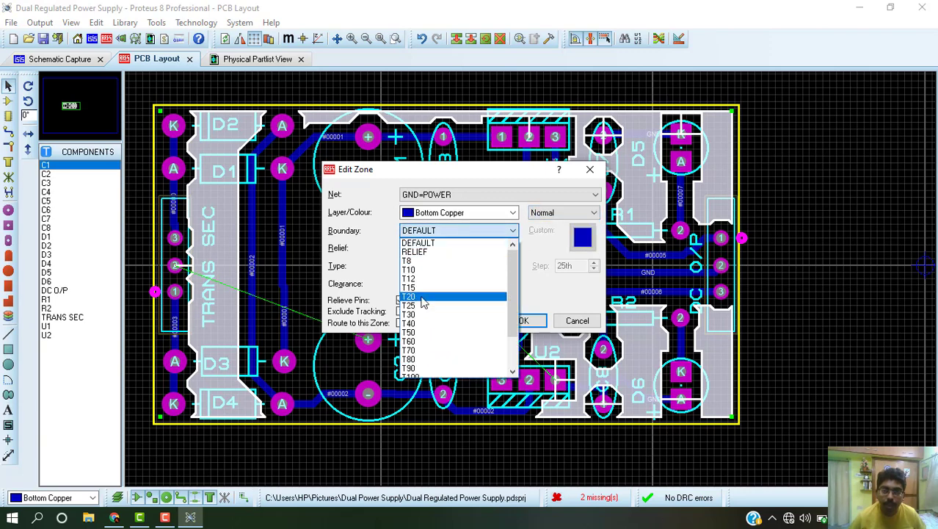
click(423, 314)
click(440, 248)
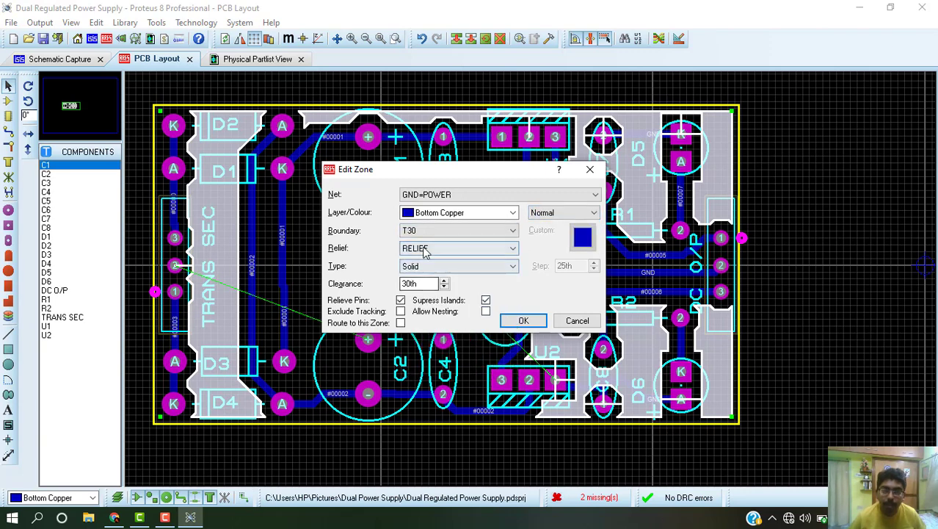
scroll(434, 290, down, 1)
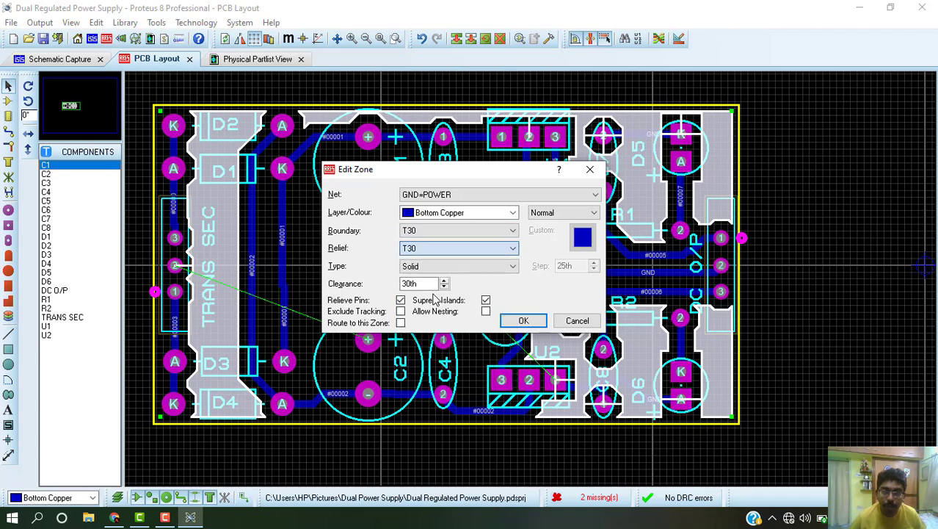
click(433, 295)
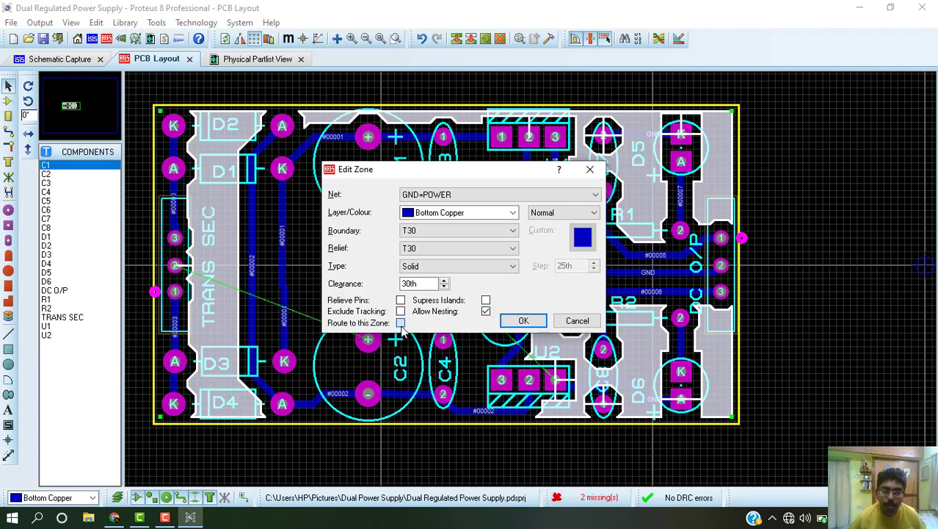
click(523, 321)
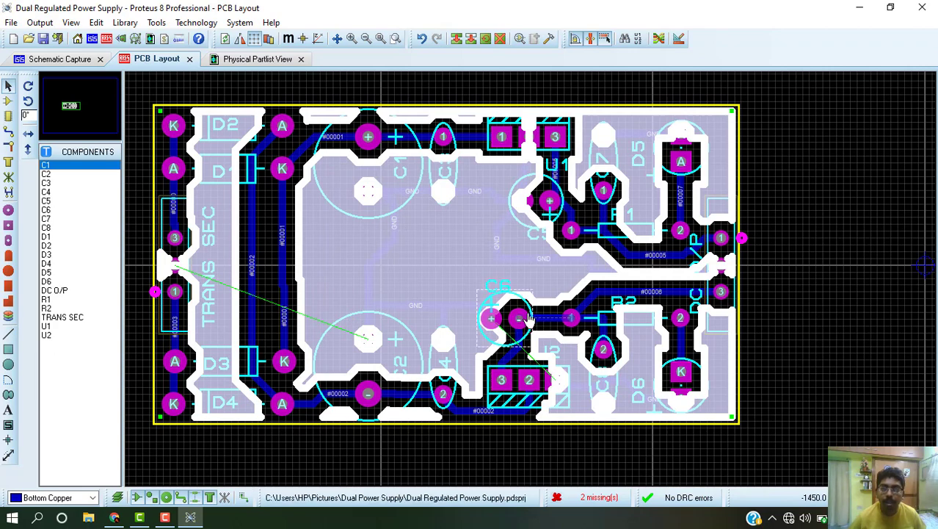
click(610, 449)
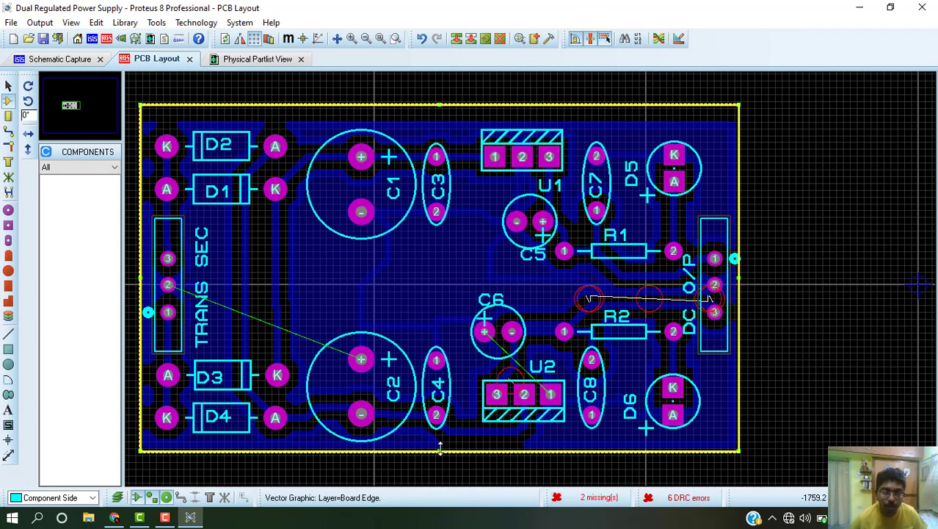
- Extend the board edge outward by about 50 th on its lower, right-hand and left-hand sides
drag(438, 449, 437, 464)
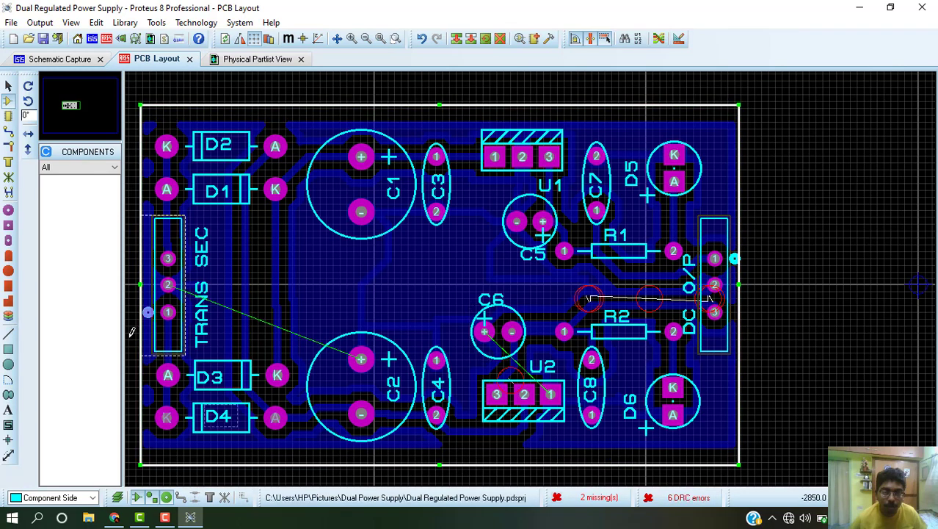
drag(739, 296, 752, 294)
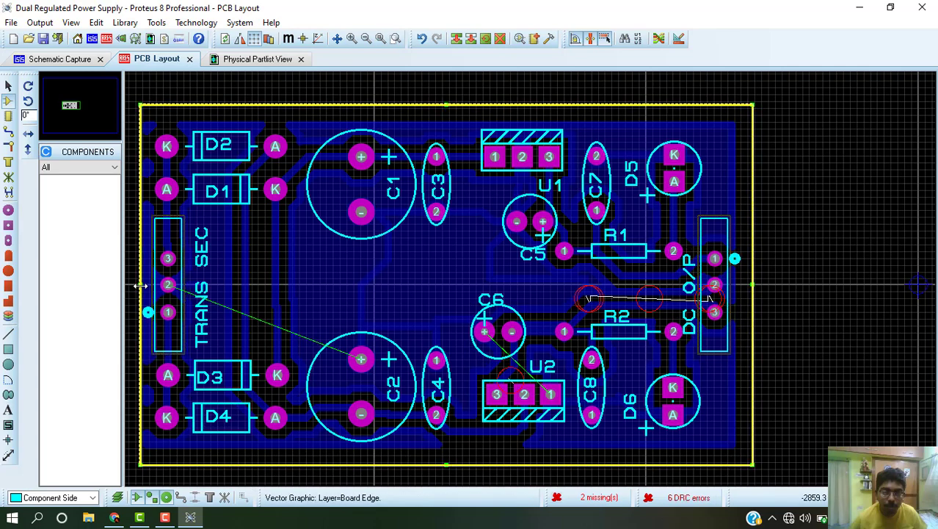
drag(141, 285, 128, 285)
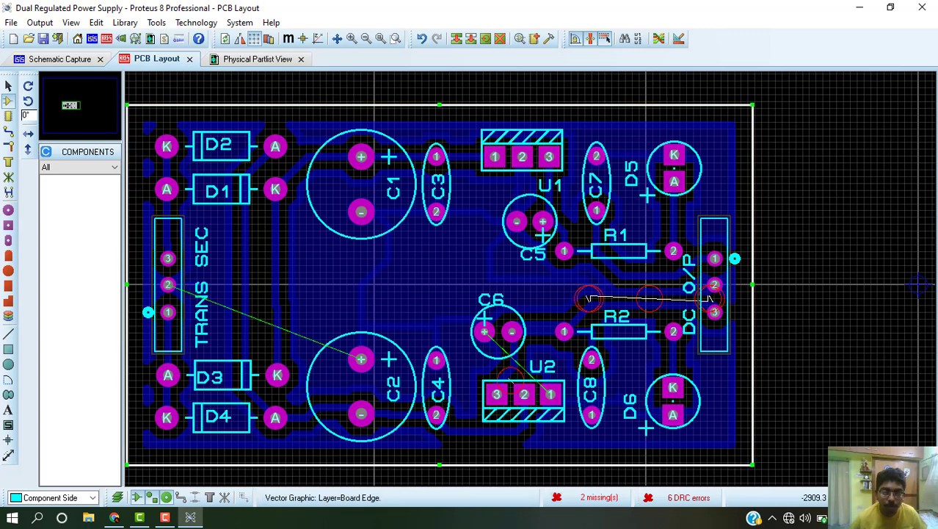
click(624, 337)
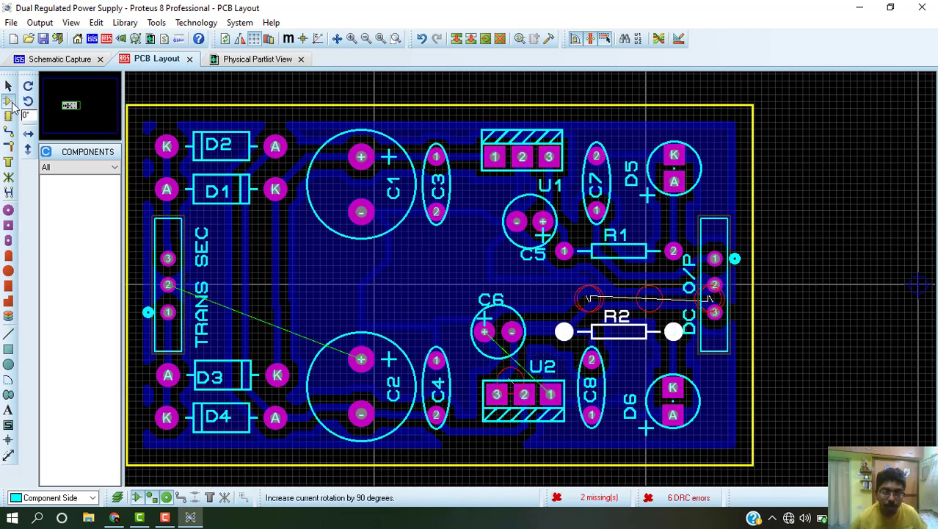
- Delete the GND zone that no longer fills the enlarged board outline
click(8, 88)
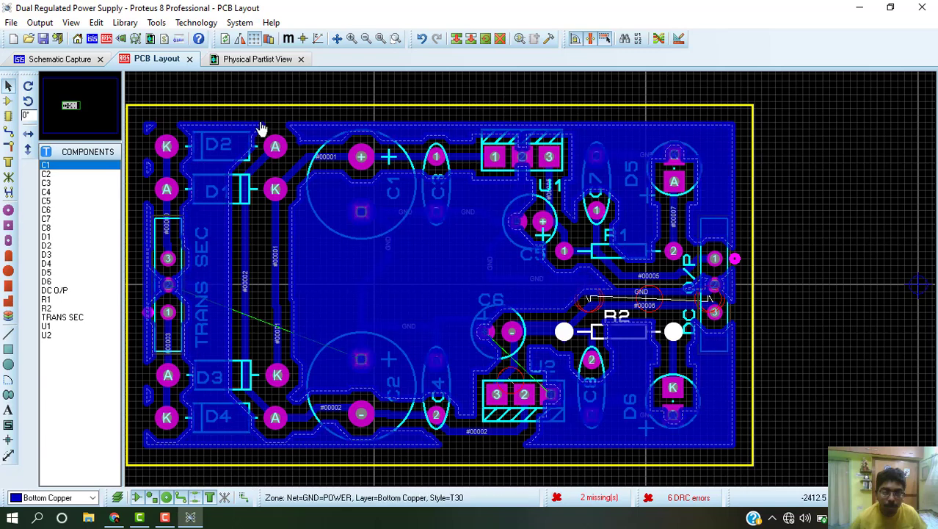
click(261, 126)
right_click(274, 117)
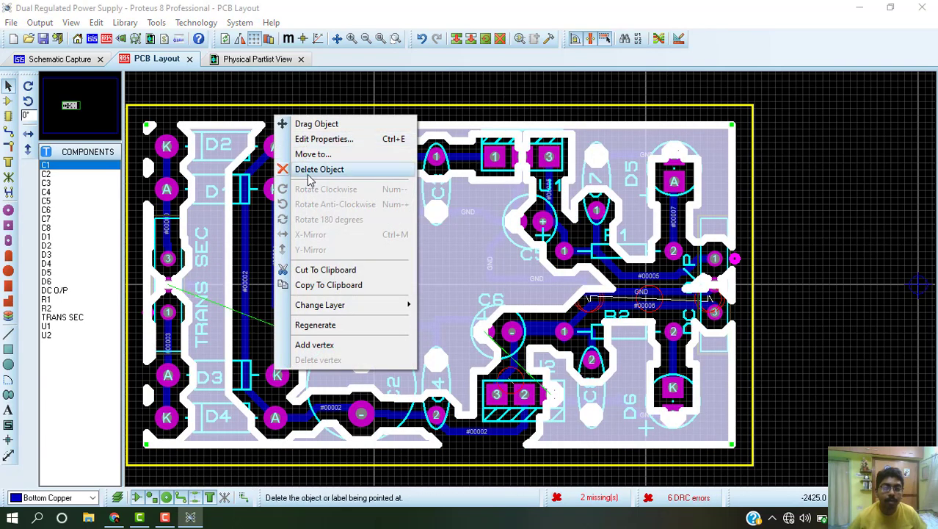
click(309, 169)
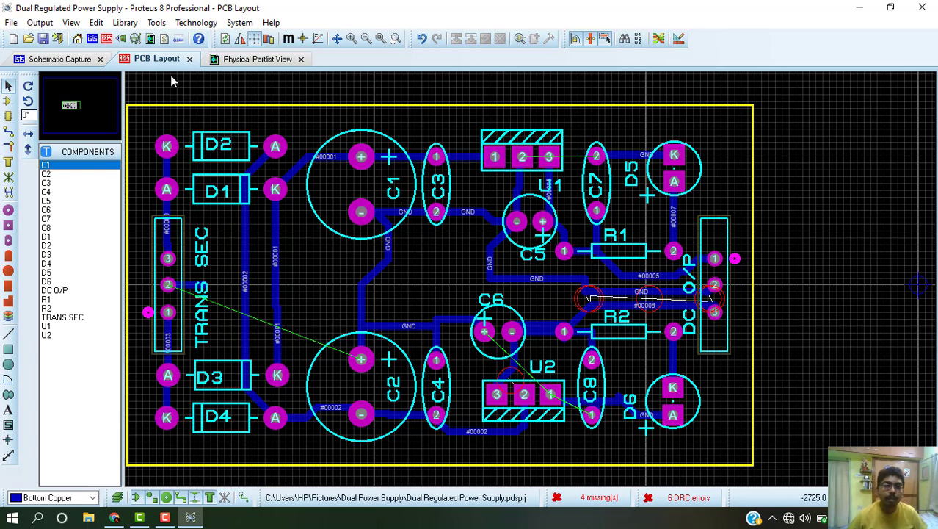
- Generate a GND=POWER power plane on Bottom Copper across the enlarged board, using DEFAULT boundary and 25th edge clearance
click(156, 22)
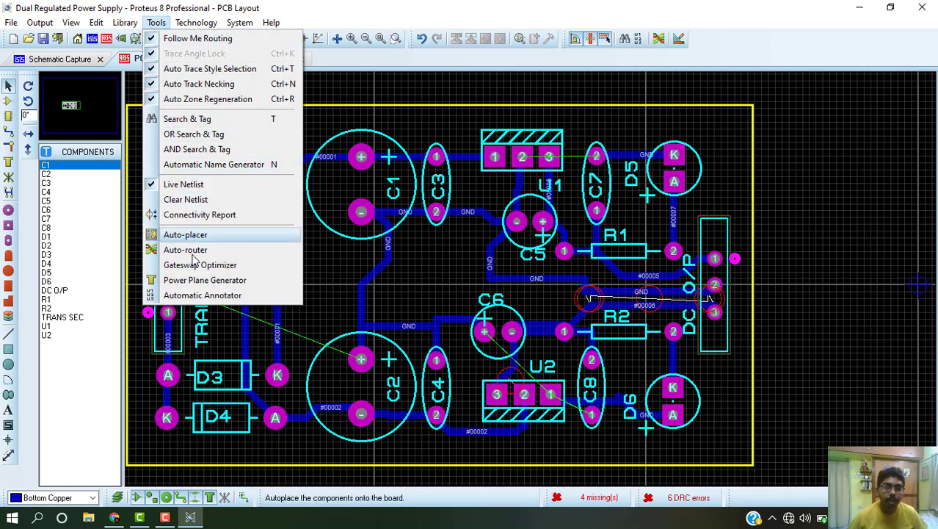
click(199, 280)
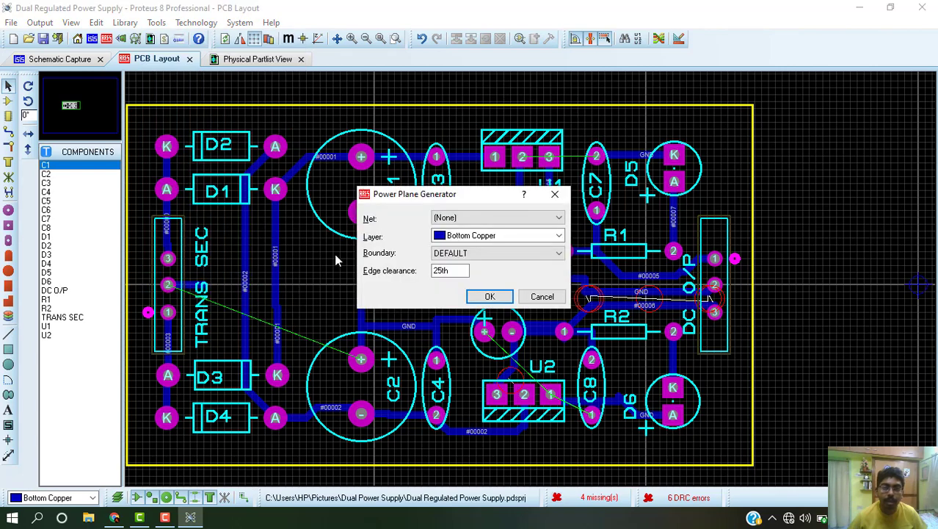
click(464, 218)
click(466, 237)
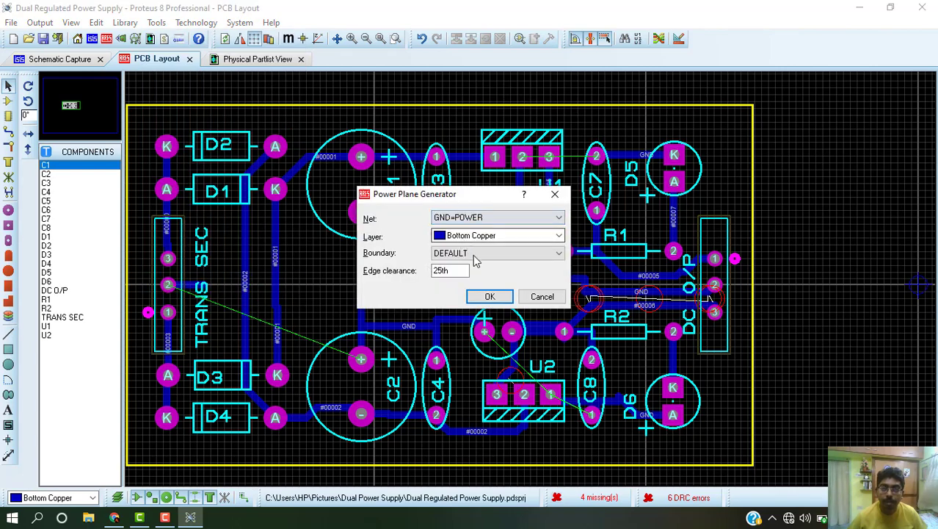
click(488, 297)
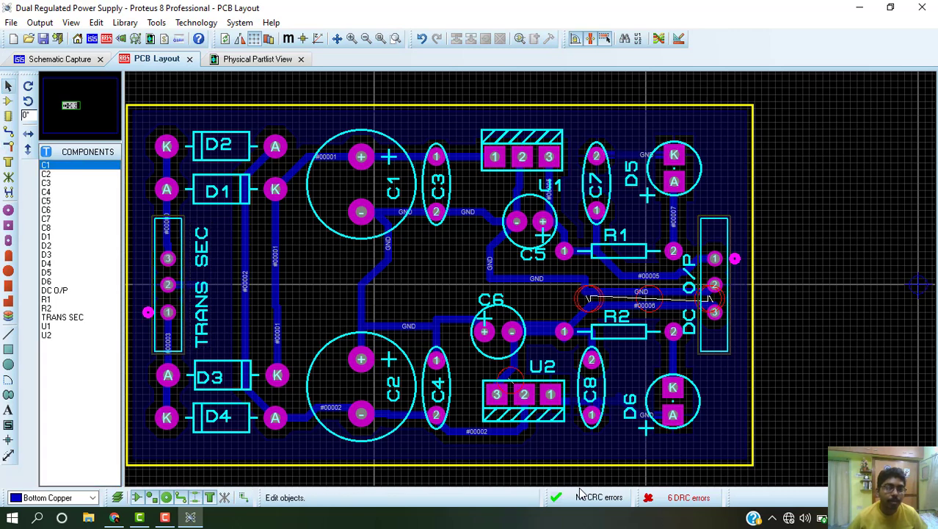
- Edit the new GND zone to use the normal colour, a thicker boundary and solid pin connections without relief
right_click(185, 107)
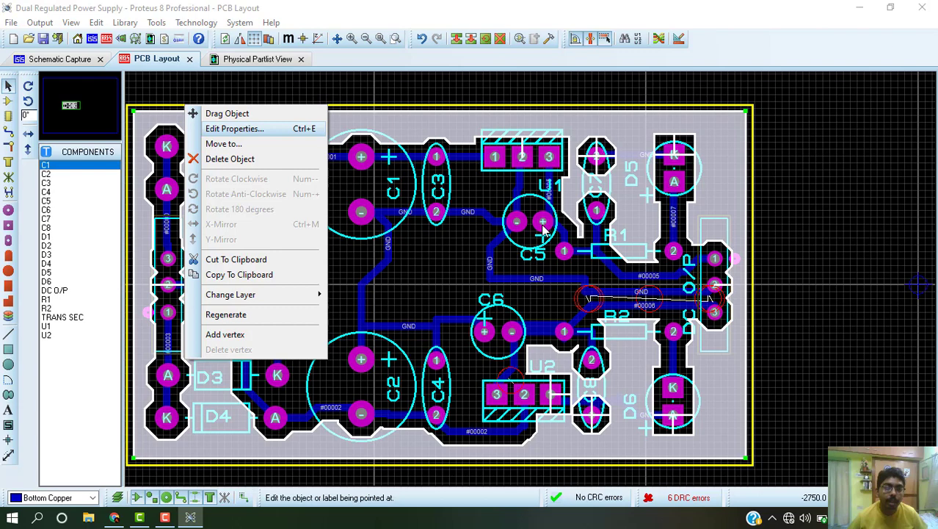
key(Return)
click(521, 318)
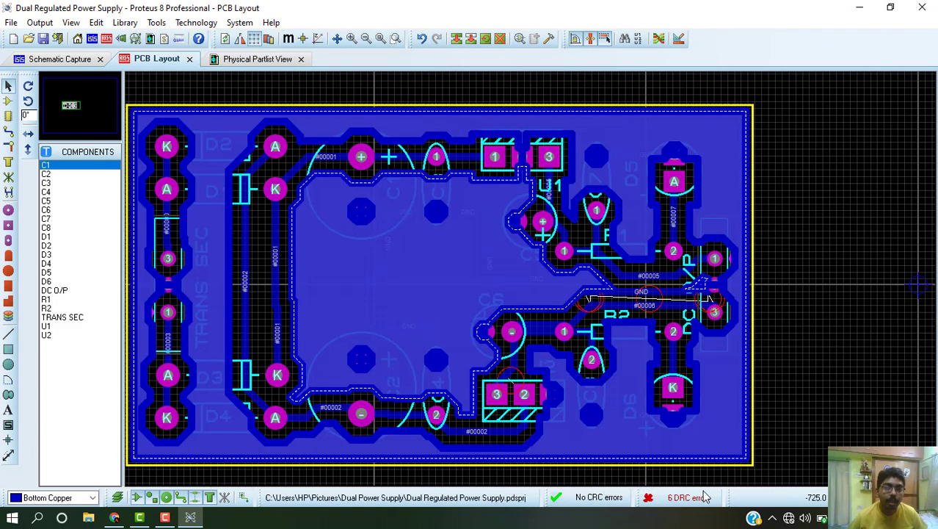
- Review the clearance violations in the design rule error list, close it and switch to component mode
click(687, 498)
click(688, 501)
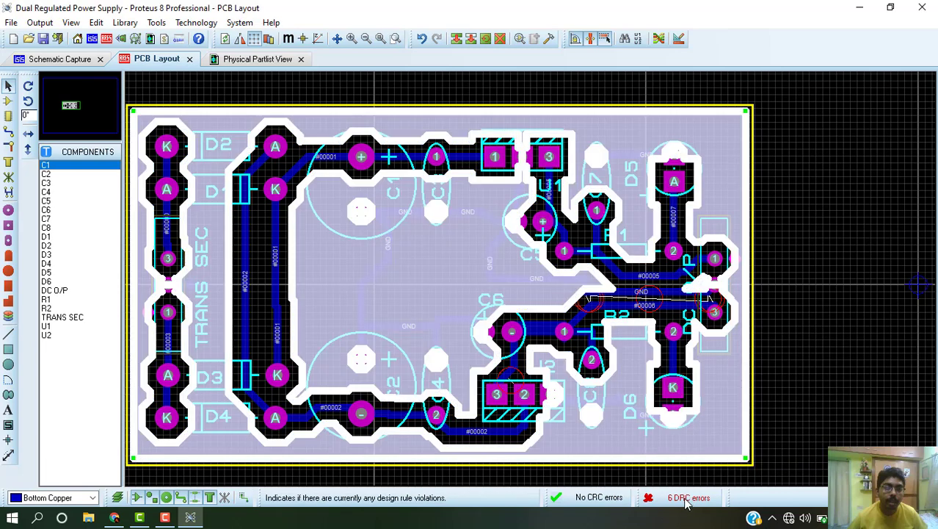
click(688, 498)
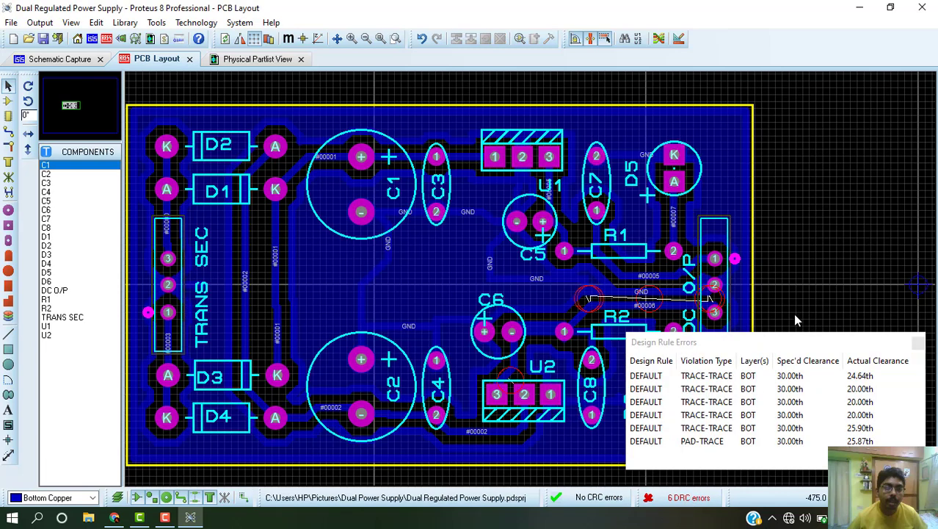
click(919, 343)
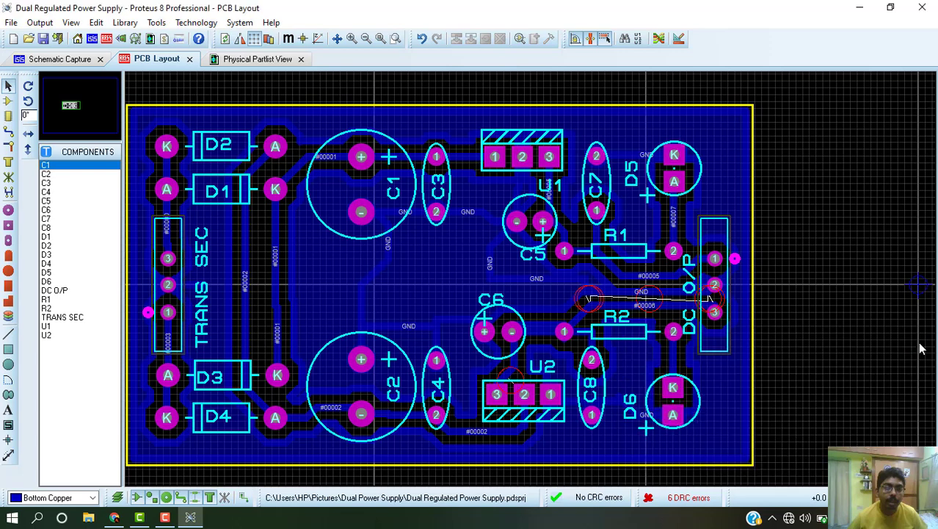
click(8, 103)
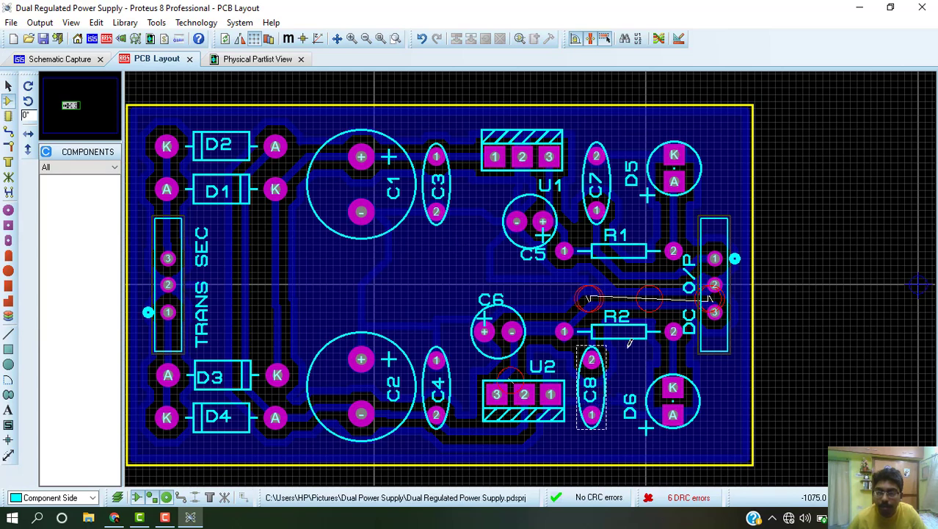
- Delete the net #00006 bottom-copper trace running from the R2–C8 connection to pin 3 of the DC O/P connector
scroll(630, 294, up, 1)
scroll(534, 272, up, 1)
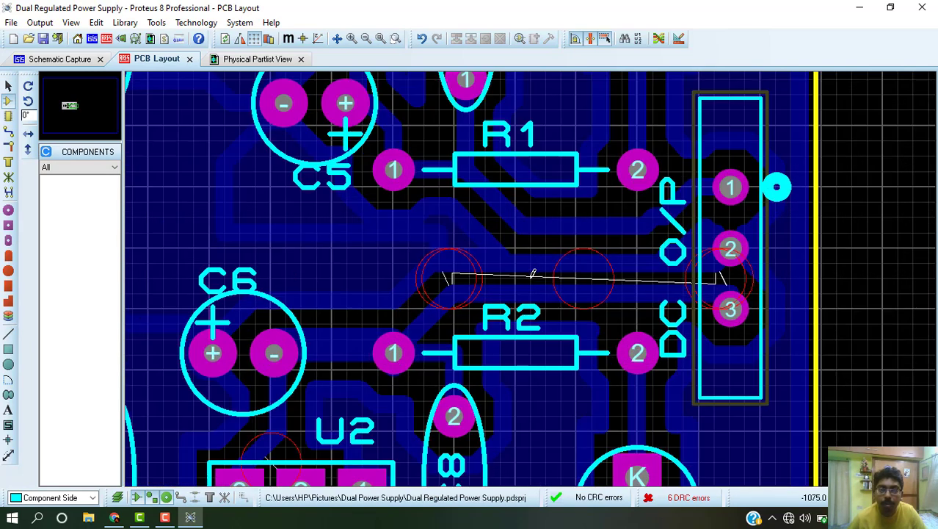
click(8, 131)
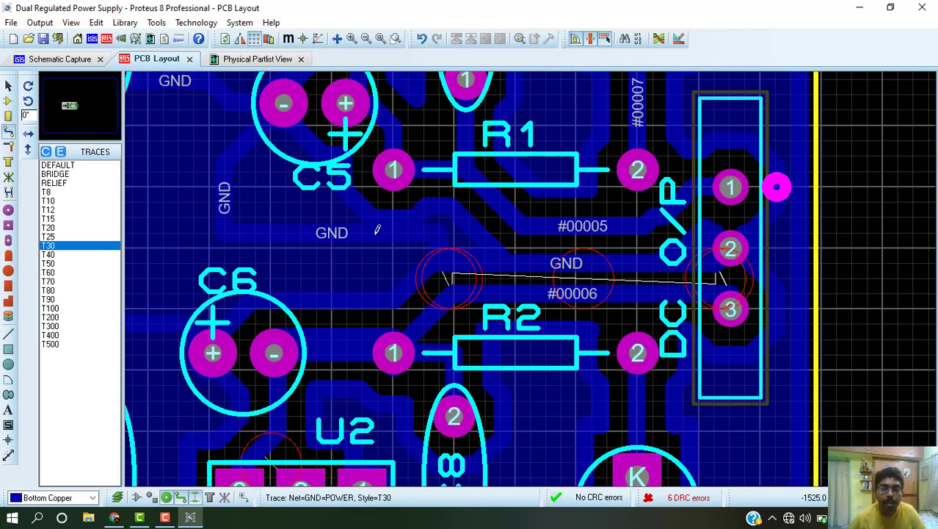
right_click(463, 285)
key(Delete)
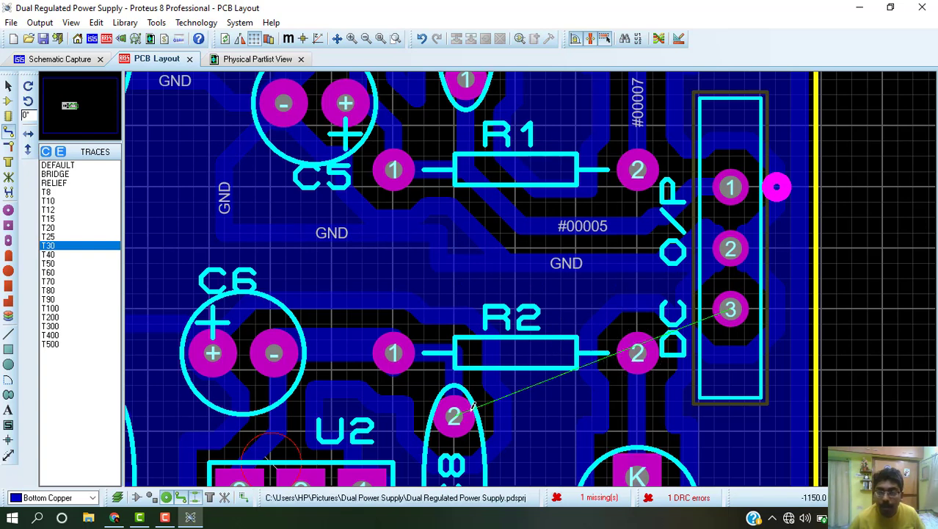
- Route a new T30 bottom-copper trace from DC O/P pin 3 above R2 to the existing connection between R2 and C8
click(732, 307)
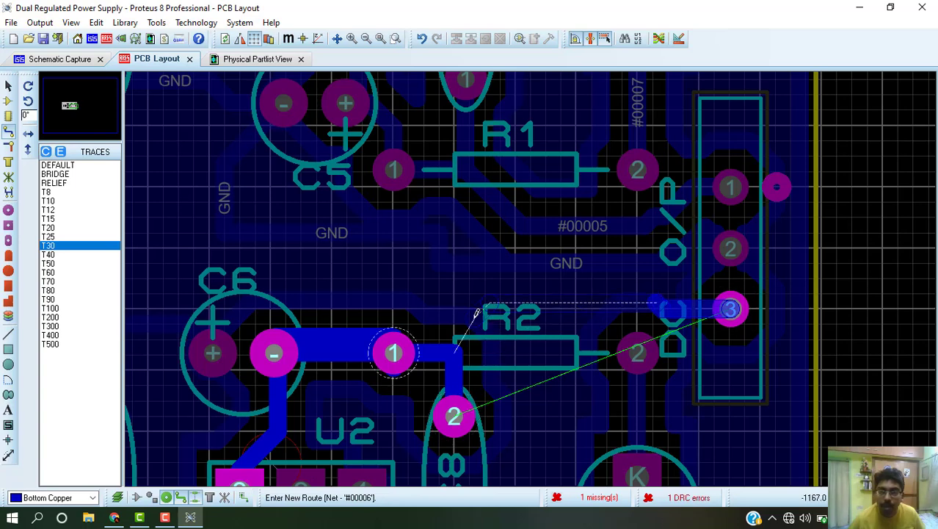
click(446, 332)
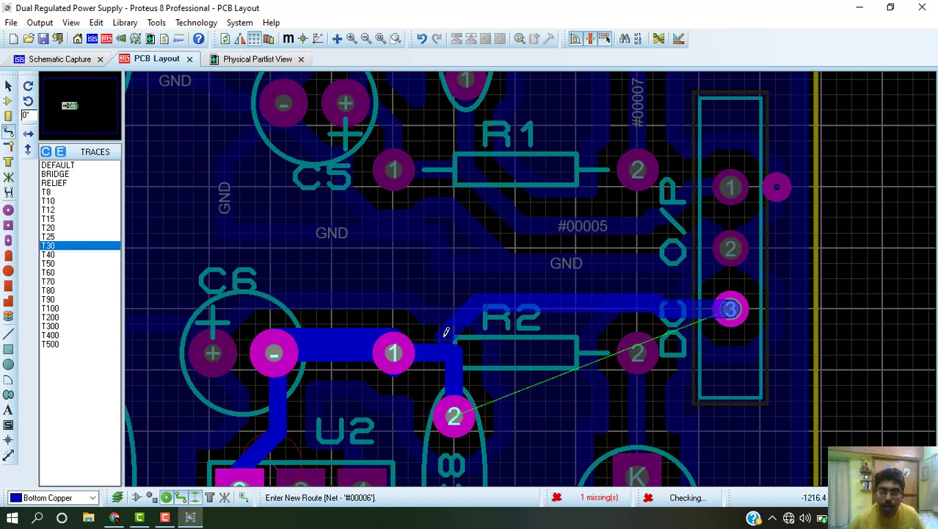
click(454, 408)
click(455, 408)
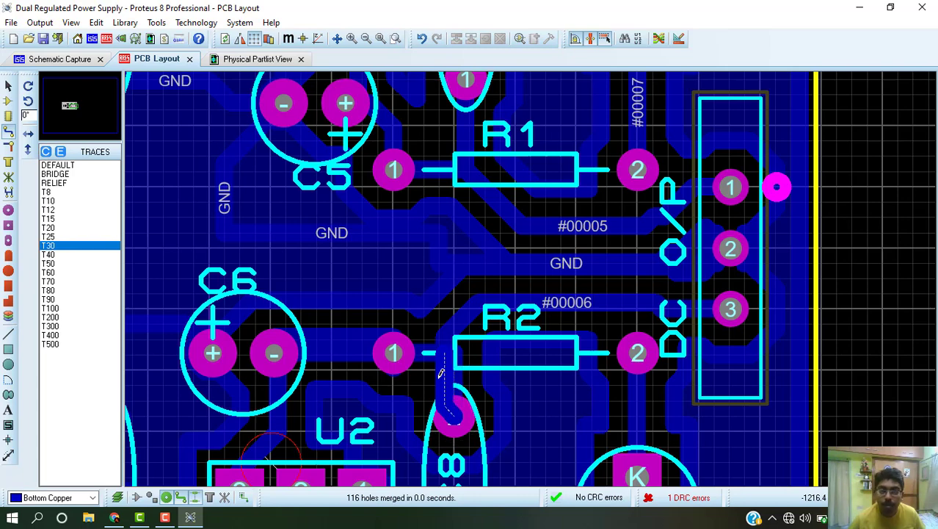
- Locate the remaining PAD-TRACE violation from the design rule error list and delete the trace between C6's negative pad and U2 pin 3
scroll(440, 375, down, 3)
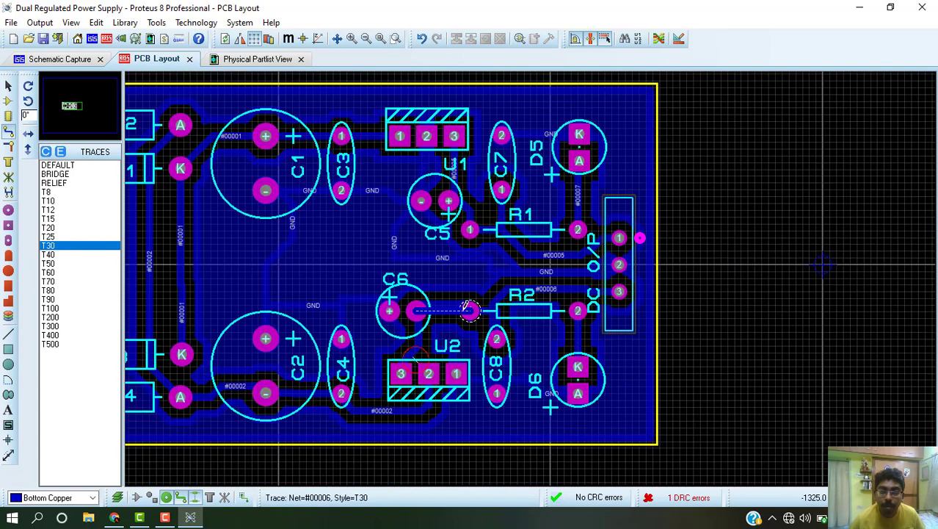
click(687, 498)
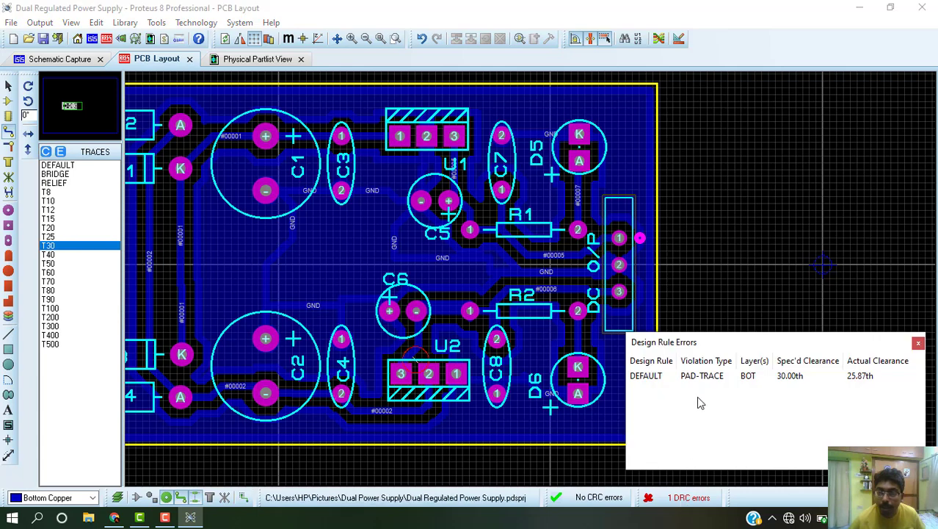
click(702, 378)
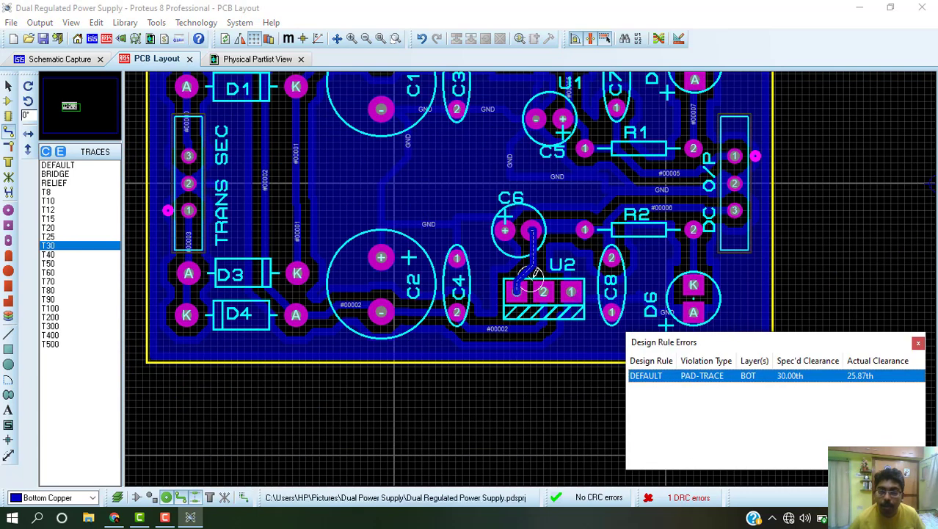
click(535, 261)
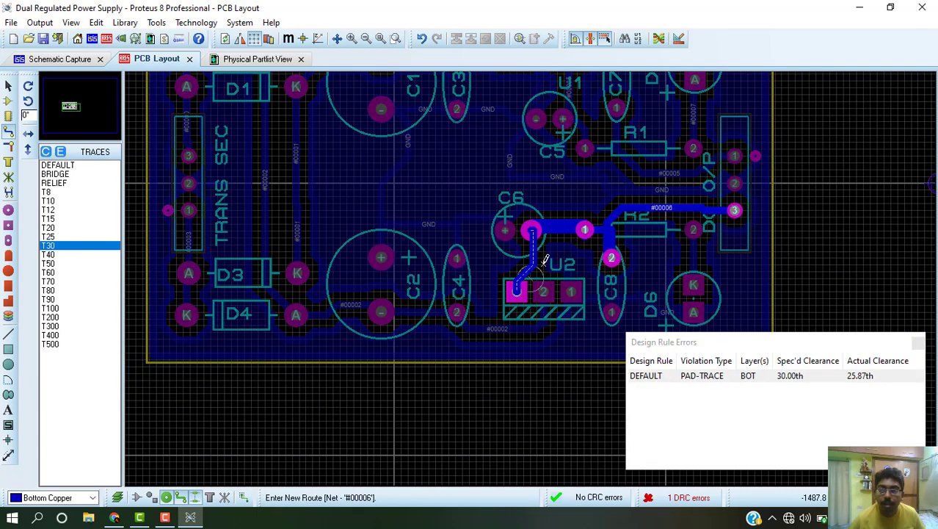
key(Delete)
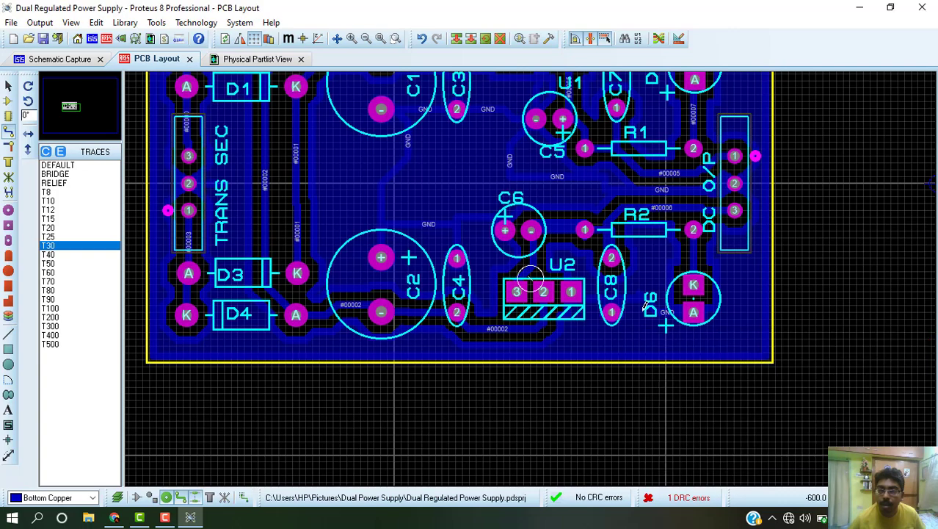
scroll(540, 273, up, 3)
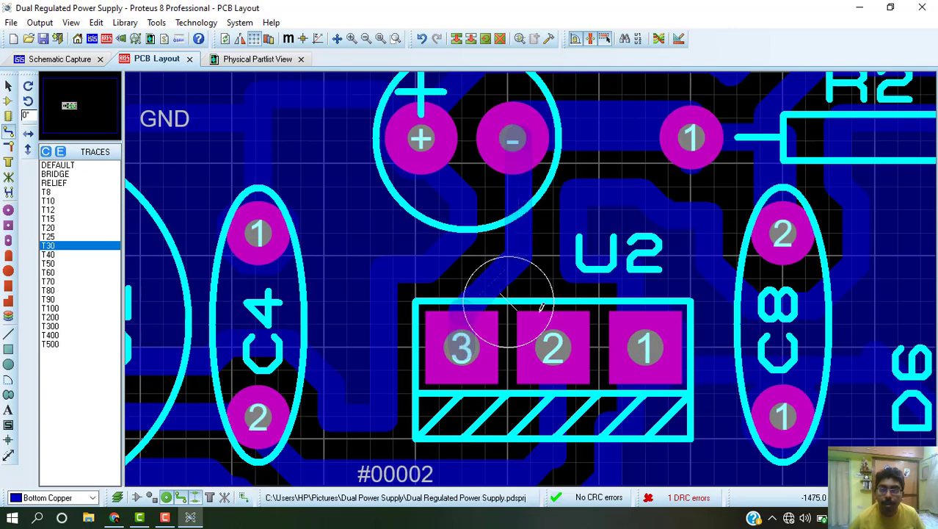
double_click(506, 287)
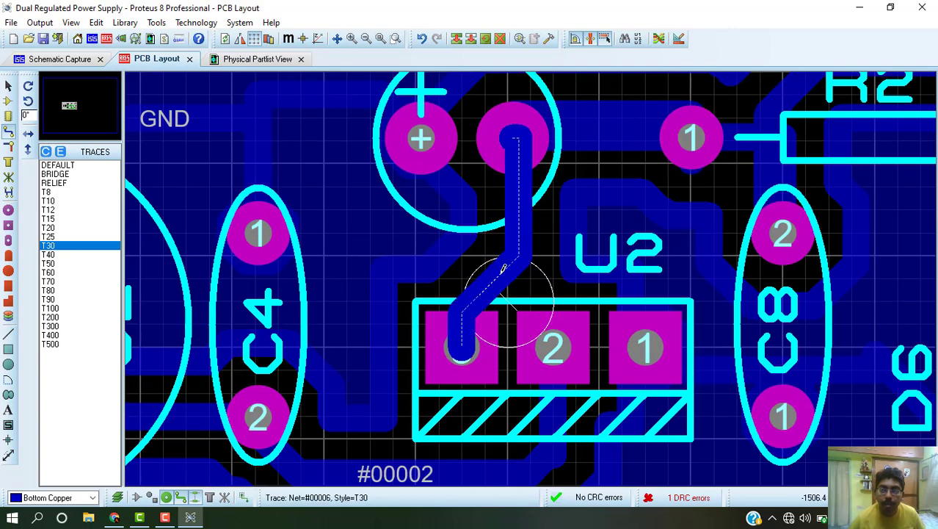
right_click(503, 269)
right_click(503, 269)
- Route a new T30 trace from U2 pin 3 to the negative pad of C6
click(472, 332)
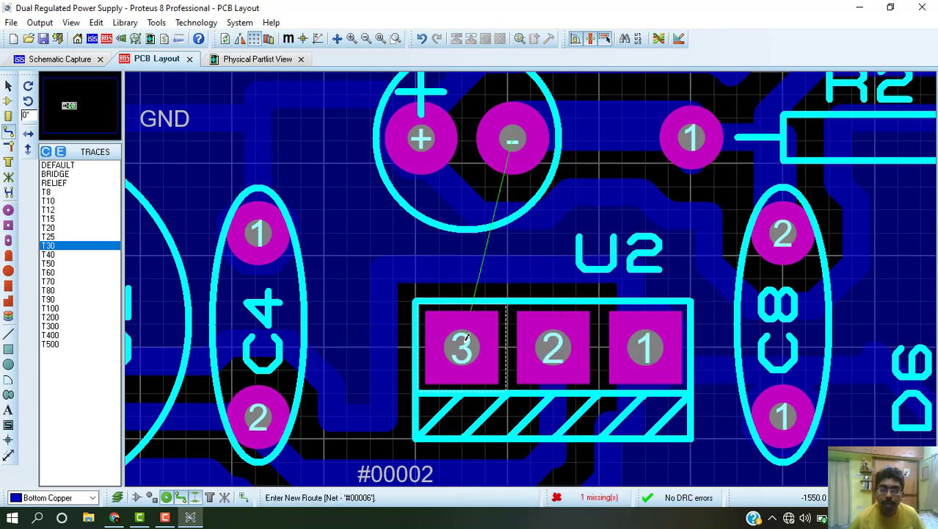
click(513, 136)
scroll(529, 279, down, 3)
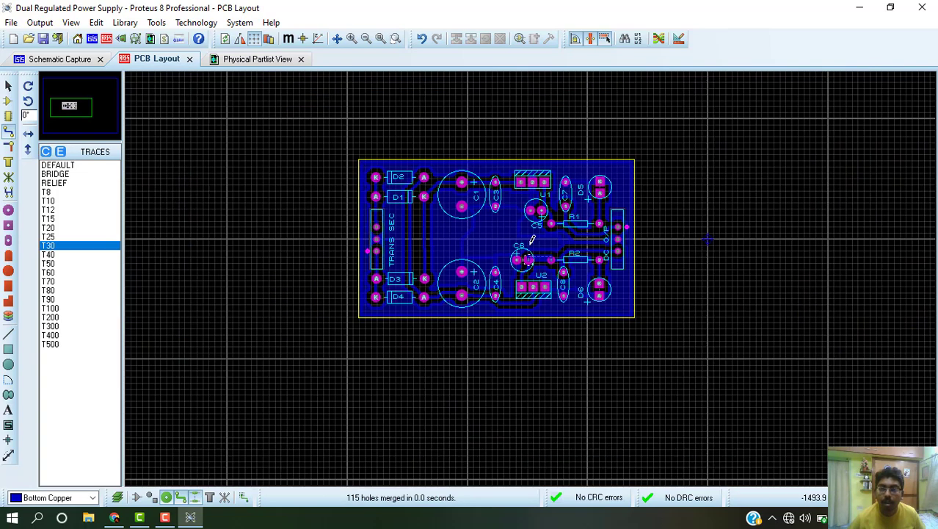
scroll(496, 199, up, 1)
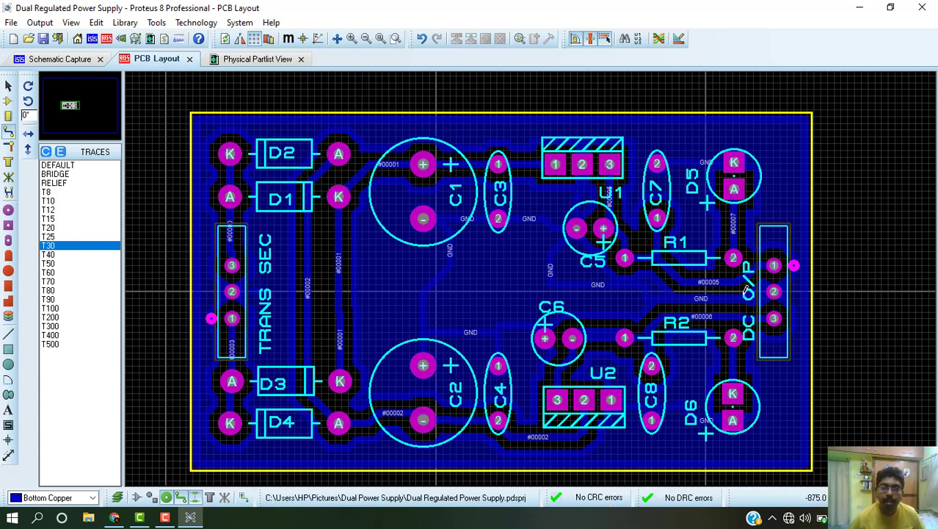
- Open the board in the 3D Visualizer and examine its component side and copper side
click(124, 43)
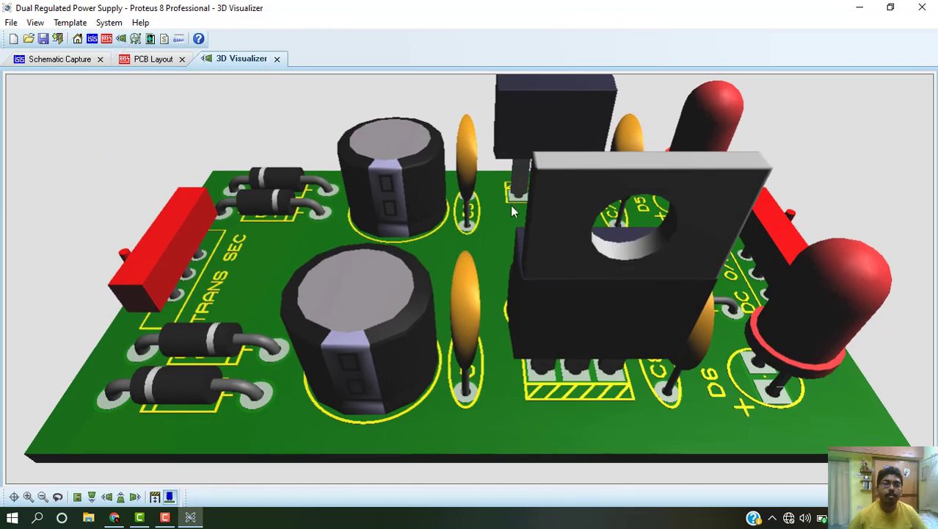
scroll(509, 260, down, 4)
click(509, 259)
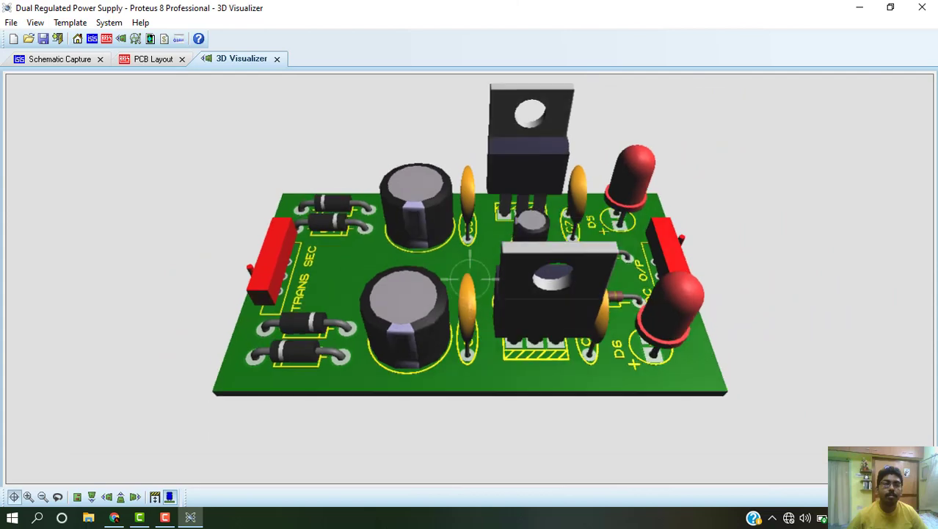
drag(470, 279, 470, 338)
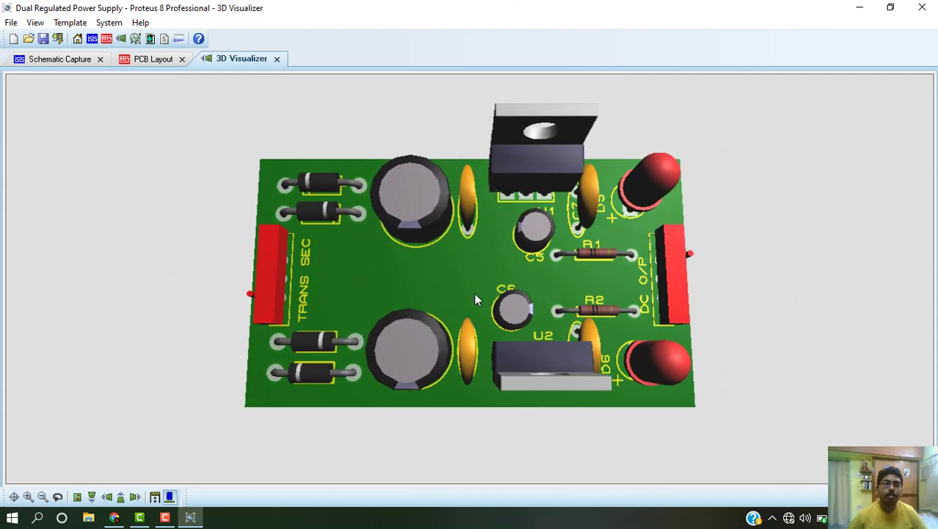
click(489, 396)
drag(488, 395, 489, 279)
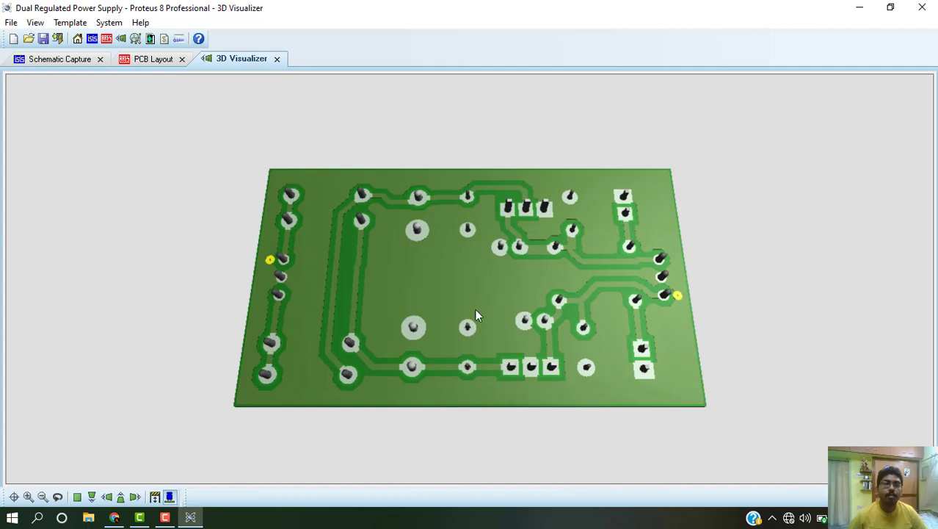
drag(485, 395, 485, 220)
drag(497, 282, 497, 279)
right_click(497, 279)
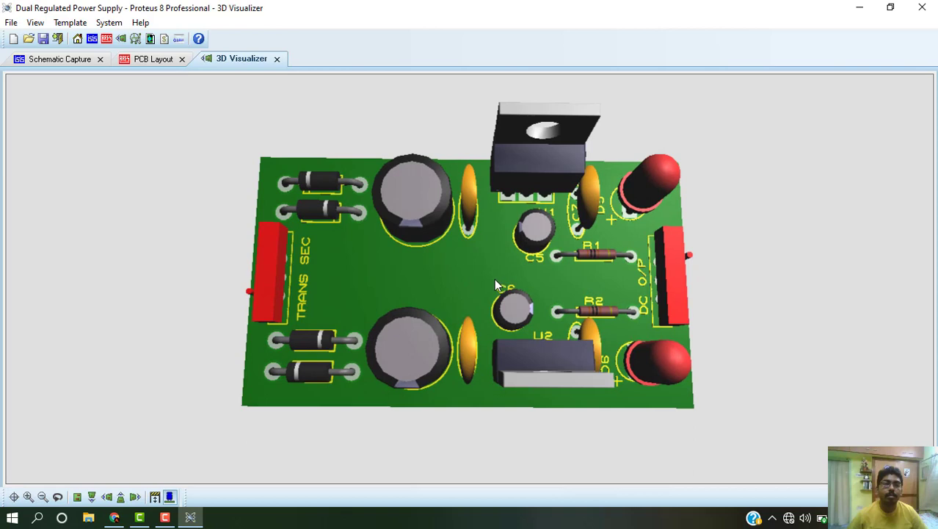
- Open the Bill of Materials and check the design title and author fields in its header
click(163, 40)
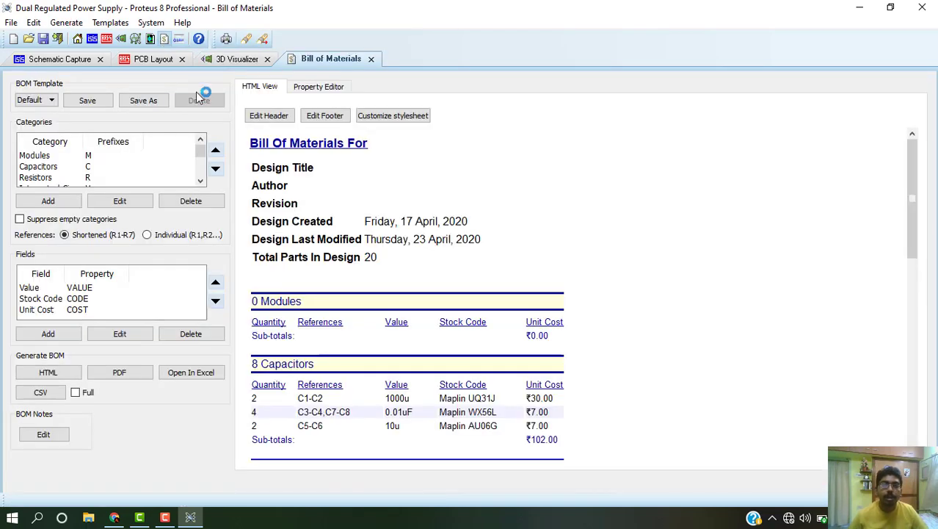
drag(265, 143, 362, 144)
click(362, 143)
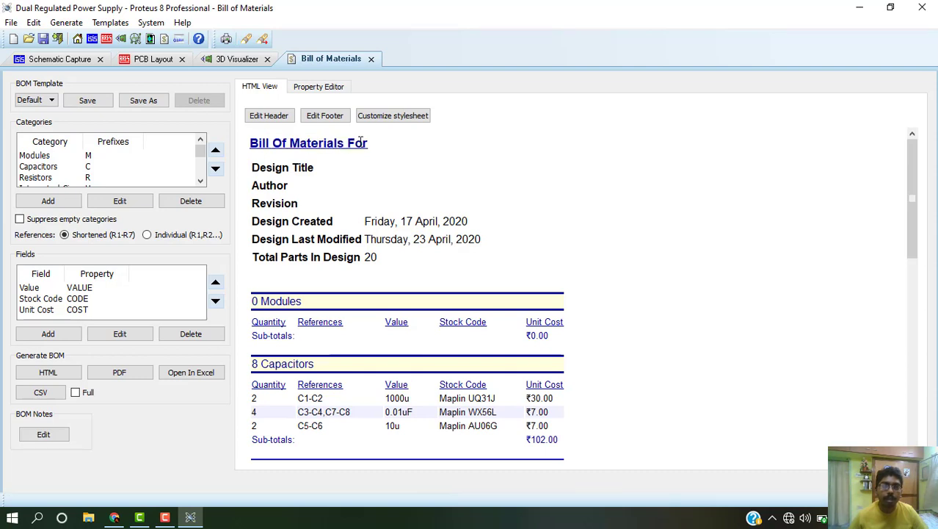
drag(260, 168, 316, 168)
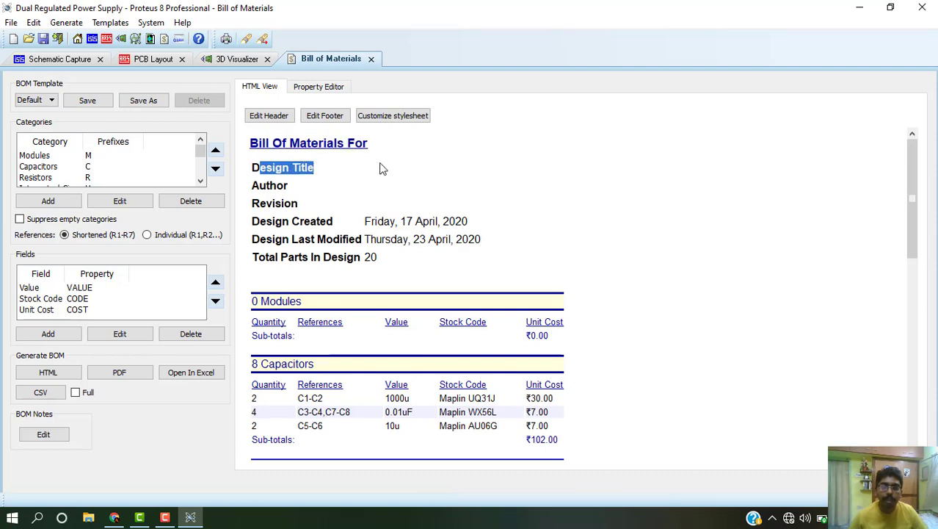
drag(261, 186, 347, 187)
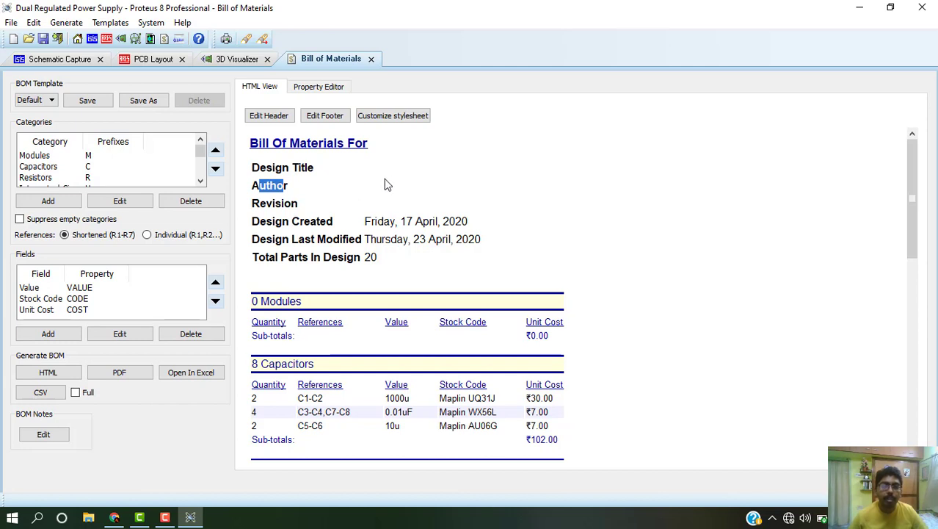
click(381, 184)
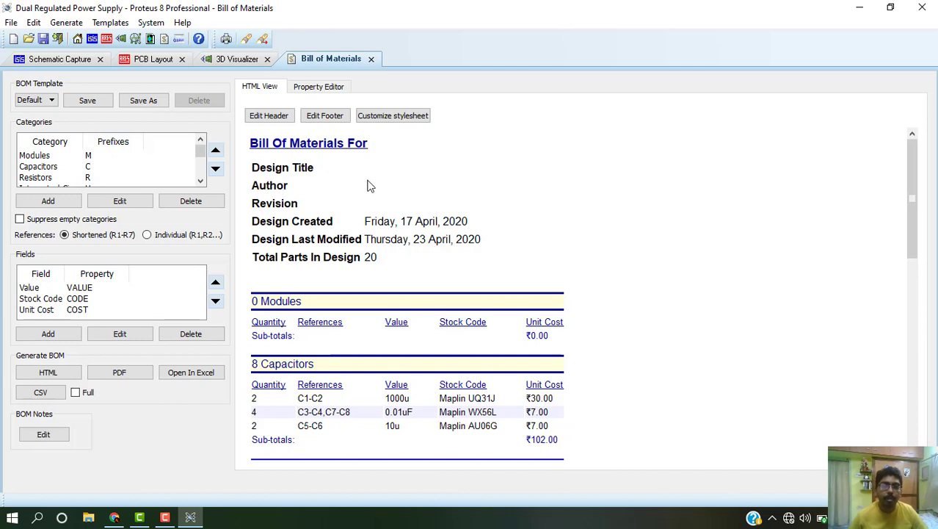
- Set the schematic's design properties to title "Dual Regulated Power Supply" and revision 1, and enter the author's name
click(92, 39)
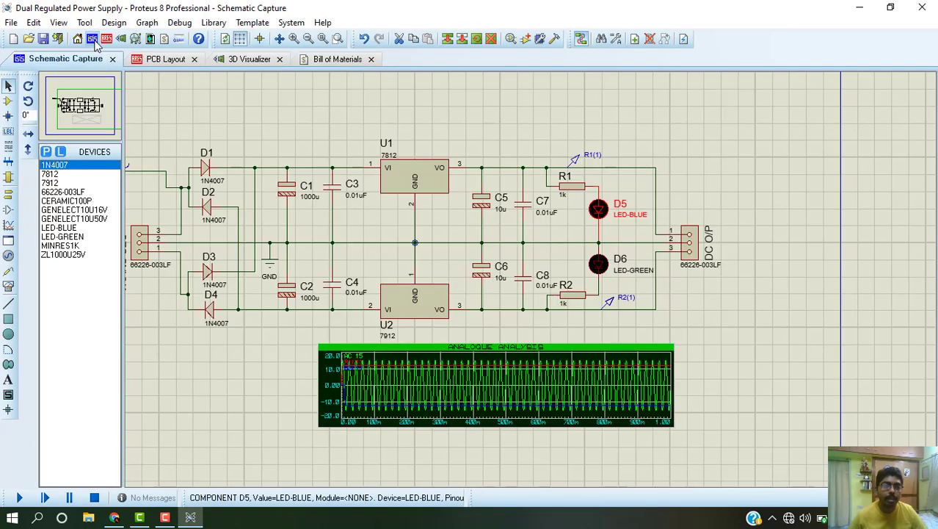
click(112, 24)
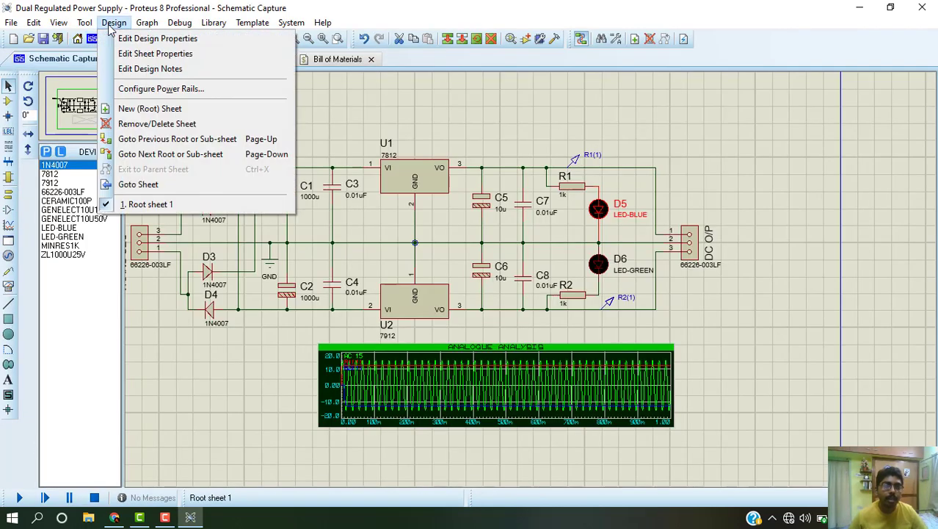
click(154, 41)
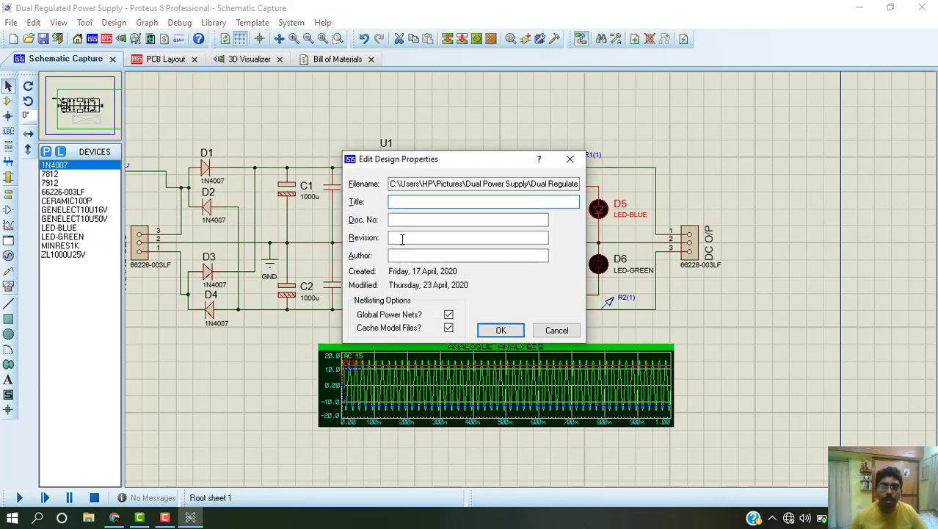
click(401, 203)
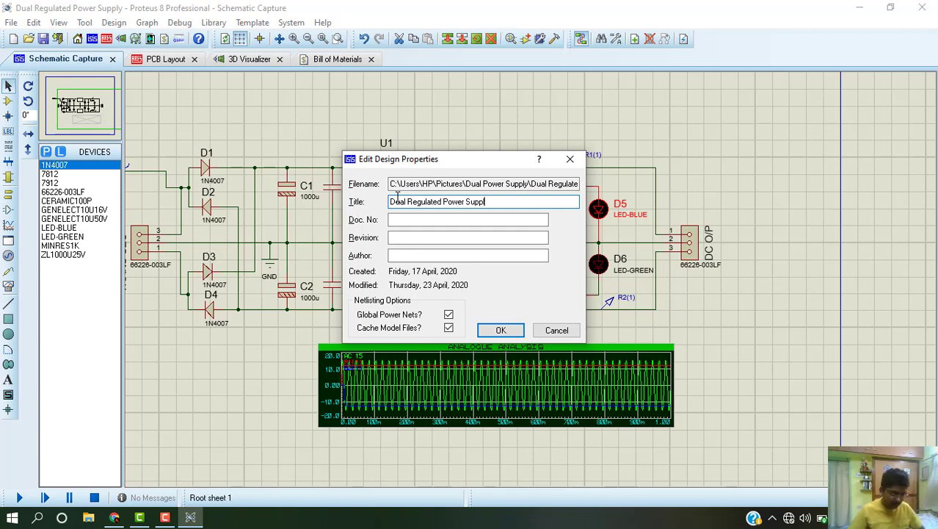
click(395, 237)
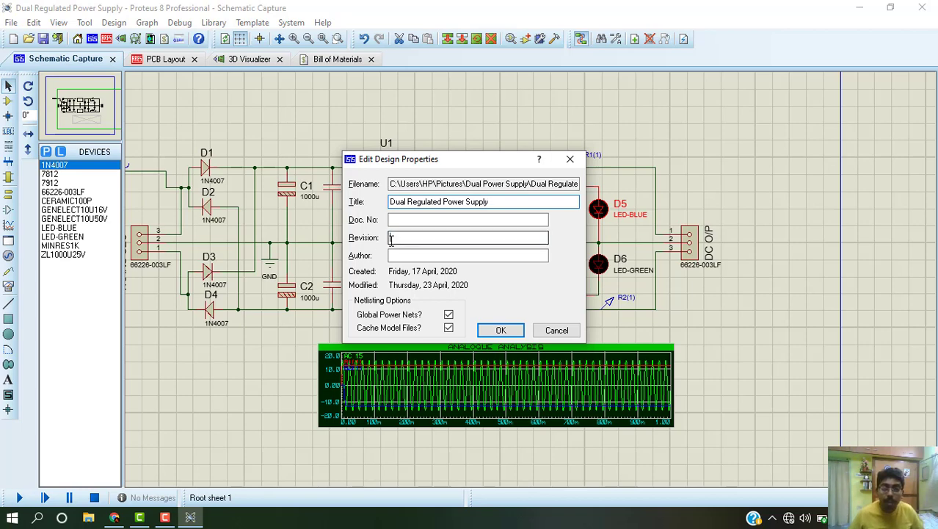
text(1)
key(Tab)
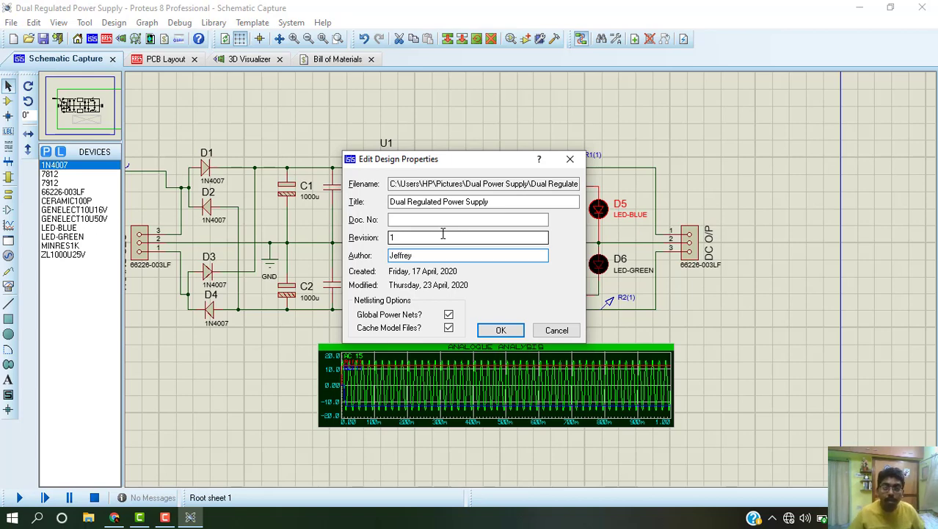
click(501, 331)
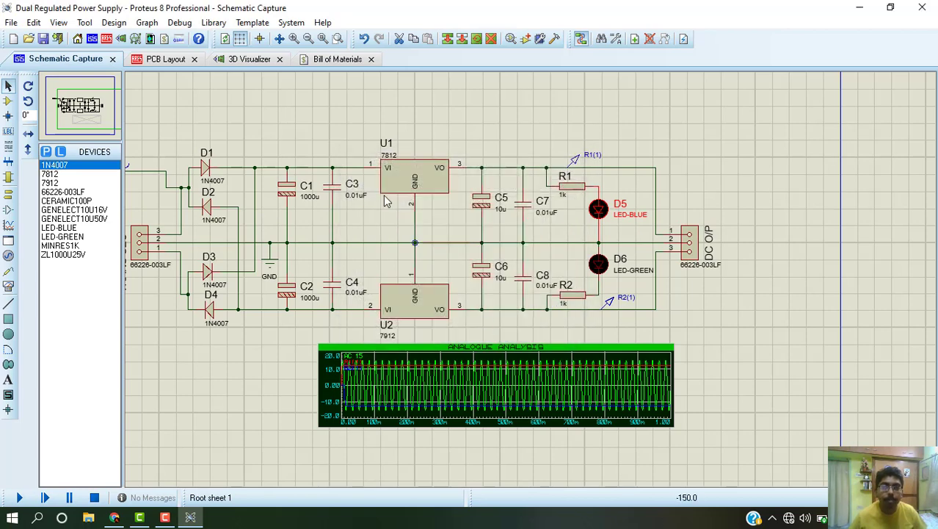
- Check the design title and author entries in the Bill of Materials header
click(340, 60)
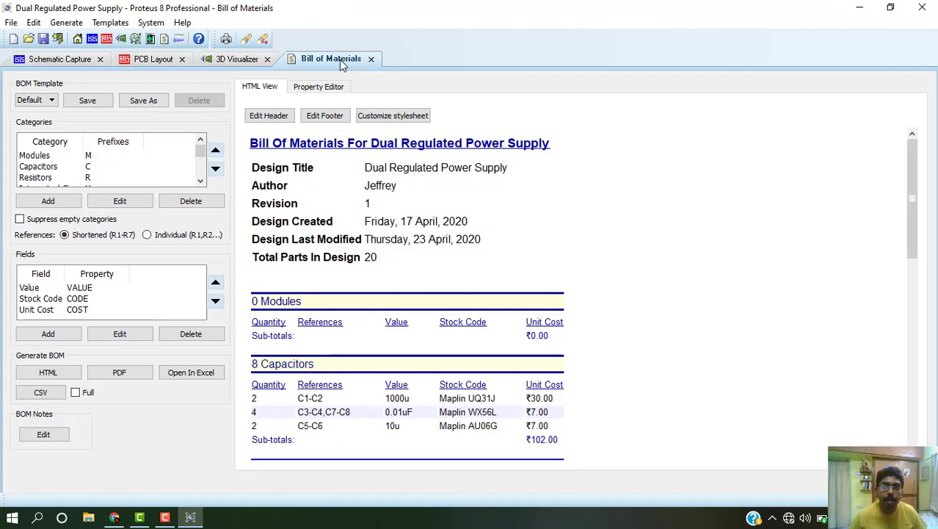
drag(372, 167, 461, 166)
triple_click(375, 184)
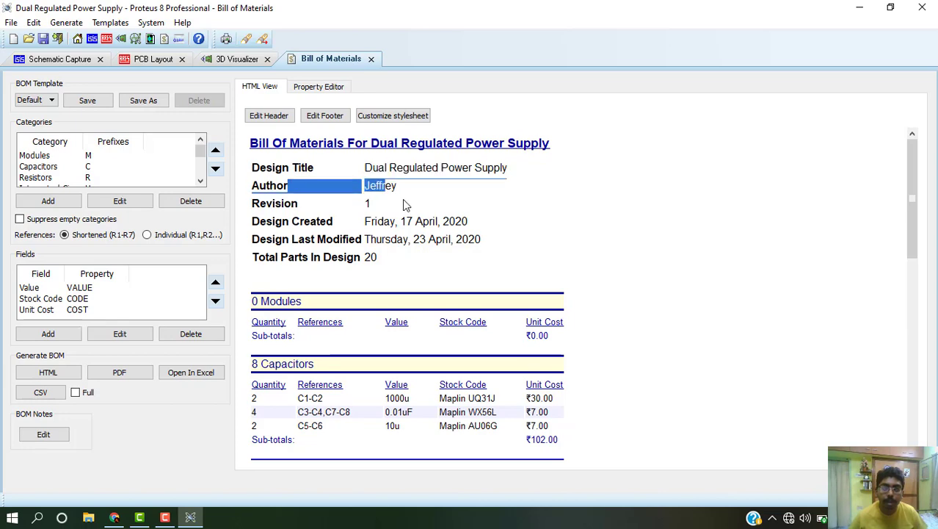
- Examine the unit costs and sub-totals of each category and the overall total in the Bill of Materials
click(403, 199)
scroll(402, 199, down, 4)
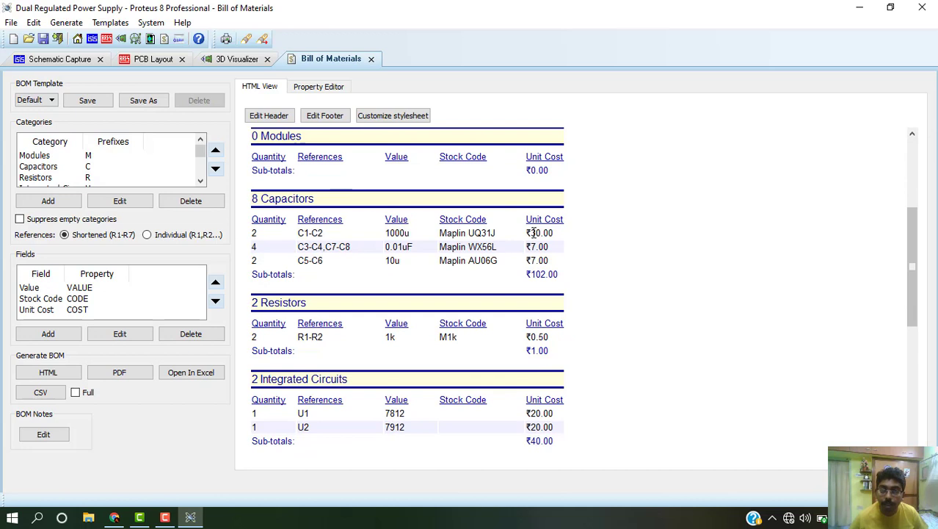
drag(531, 233, 550, 234)
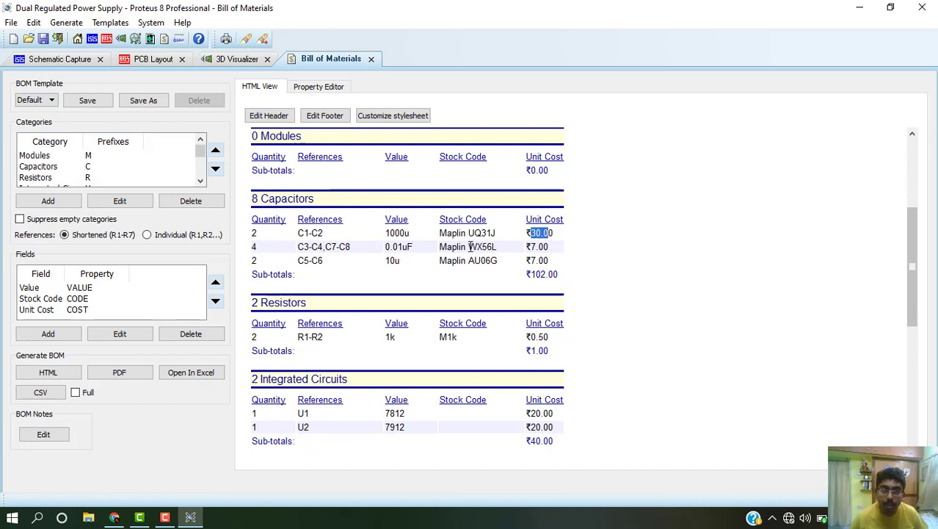
scroll(516, 242, down, 1)
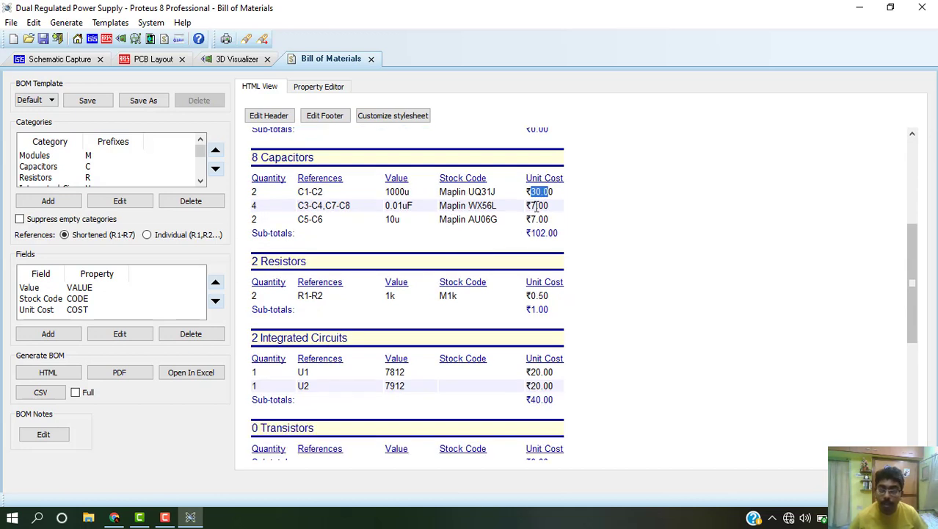
scroll(535, 367, down, 6)
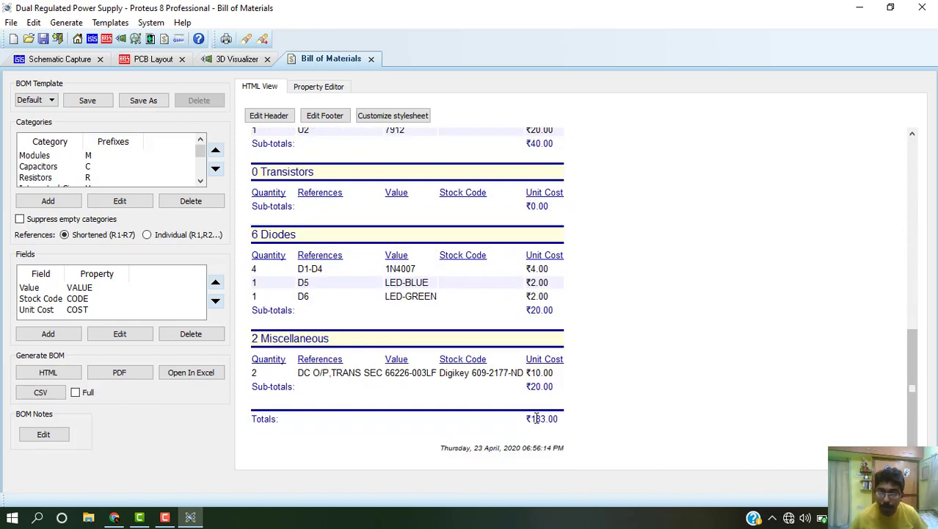
drag(534, 418, 561, 418)
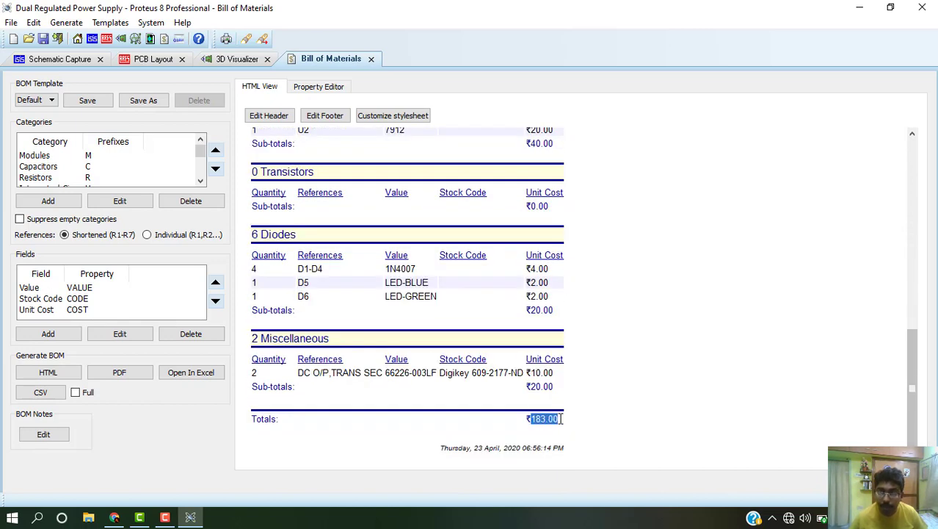
click(599, 421)
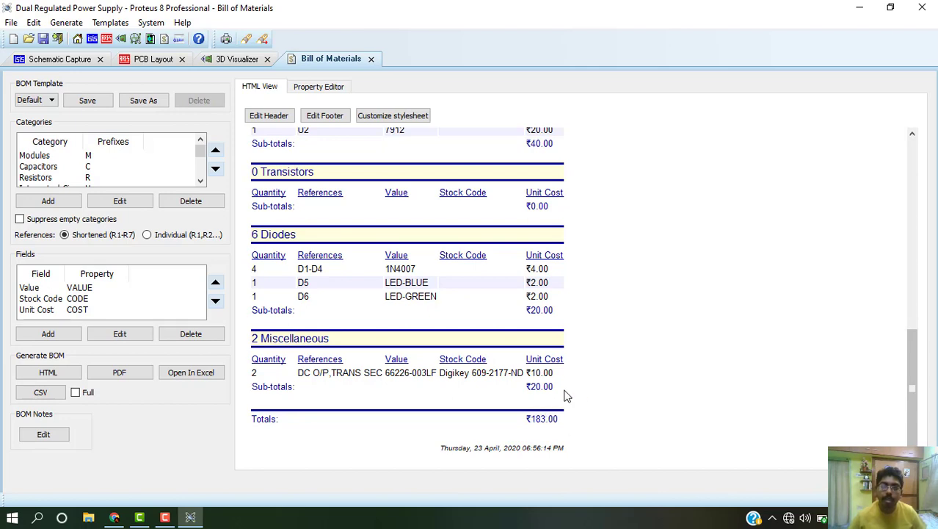
scroll(565, 396, up, 7)
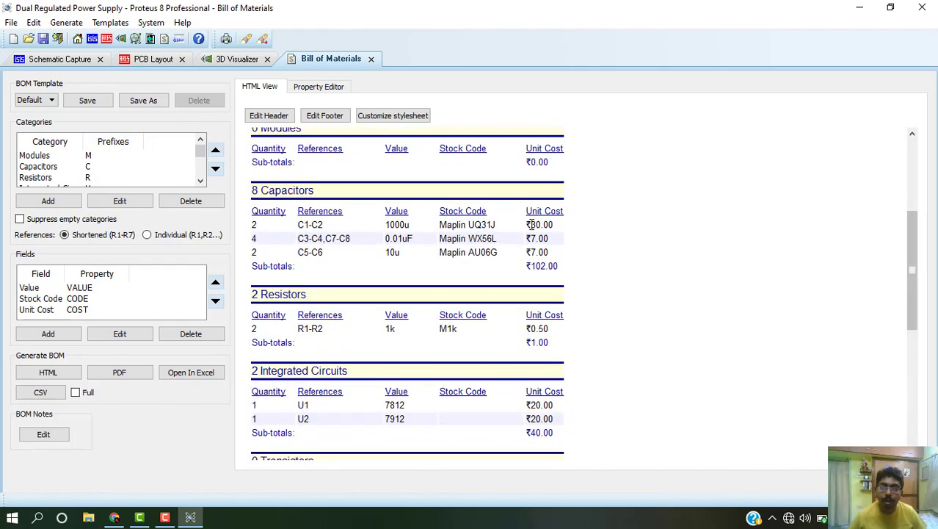
drag(531, 225, 555, 225)
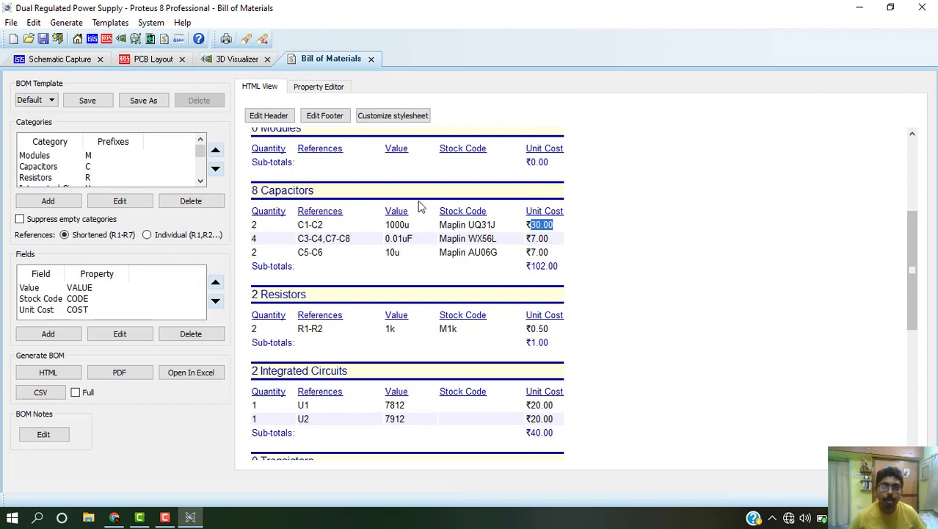
- In the BOM property editor, set the unit cost of capacitors C1-C2 to 20, C3-C4,C7-C8 to 8 and C5-C6 to 8
click(323, 88)
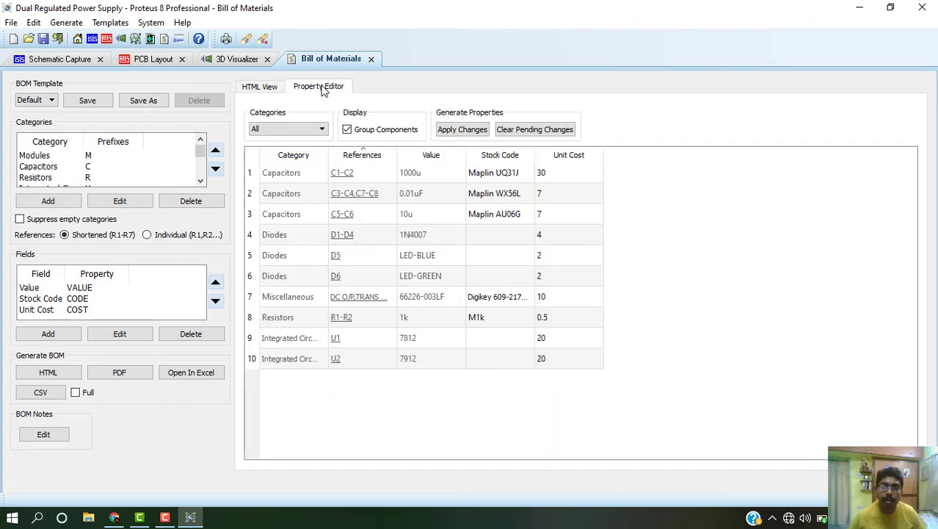
double_click(560, 171)
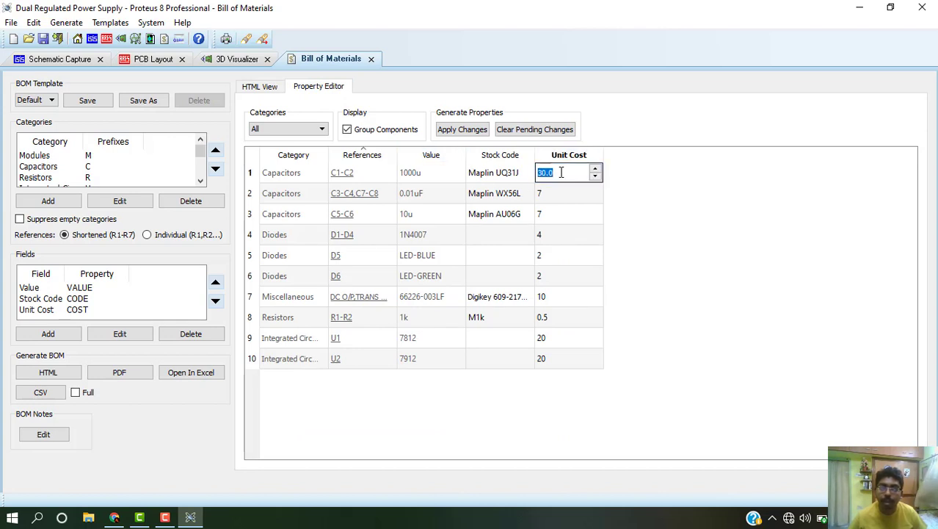
click(563, 172)
key(Home)
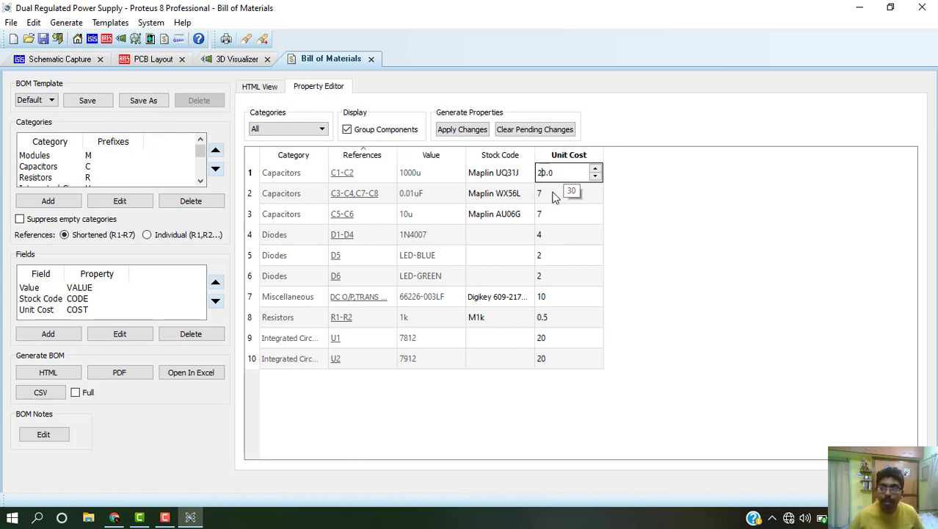
double_click(554, 194)
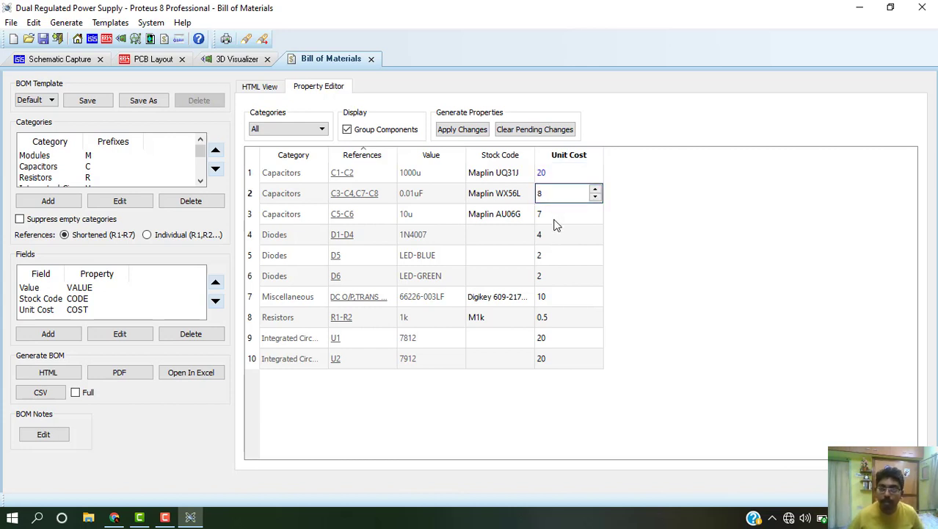
double_click(556, 216)
text(8)
- Set the unit cost of diodes D1-D4 to 4.5 and of the LEDs D5 and D6 to 1.5 each
double_click(560, 235)
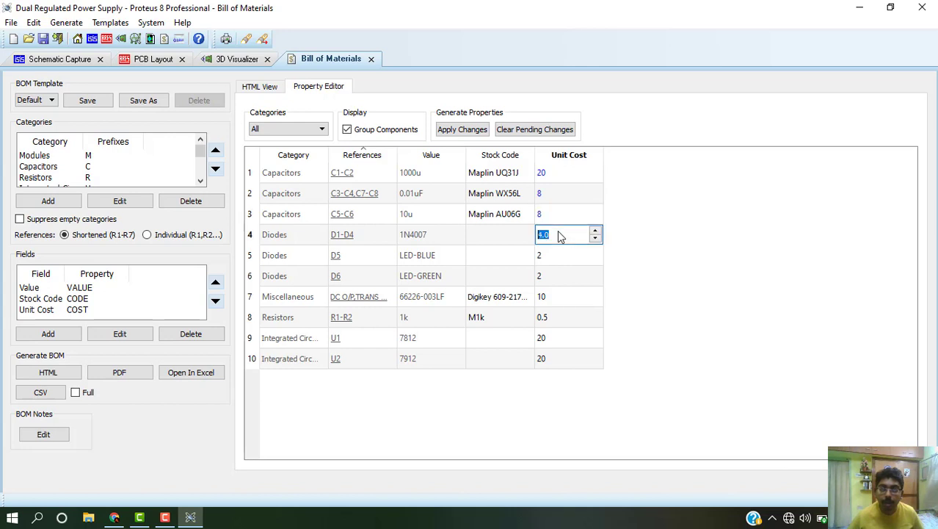
text(4.)
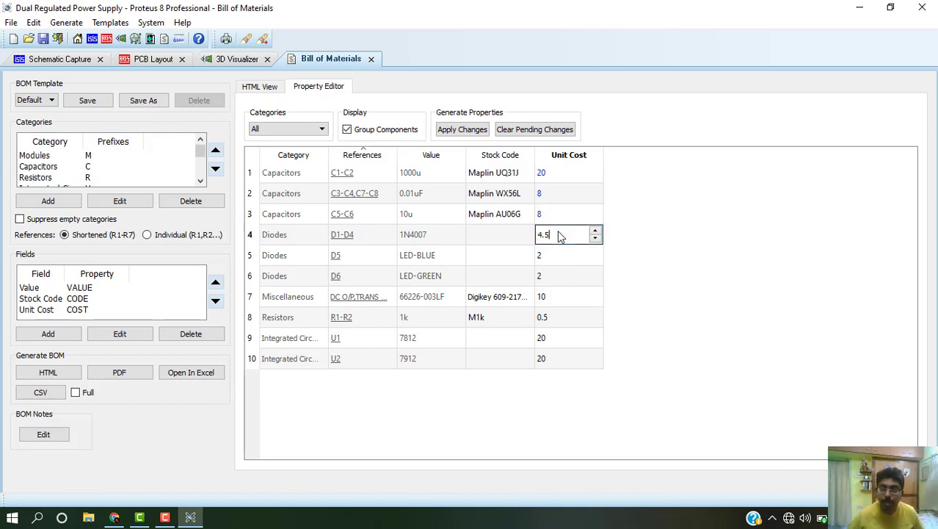
double_click(556, 257)
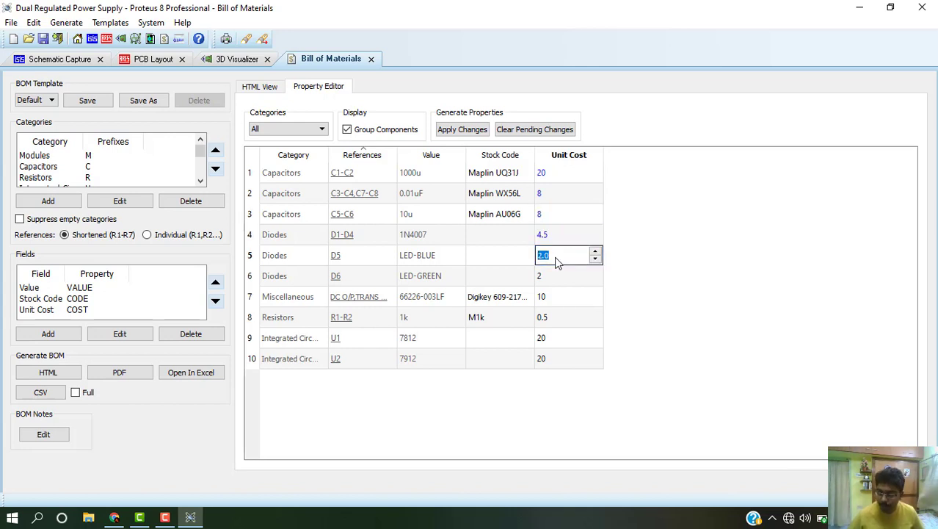
text(1.5)
double_click(555, 276)
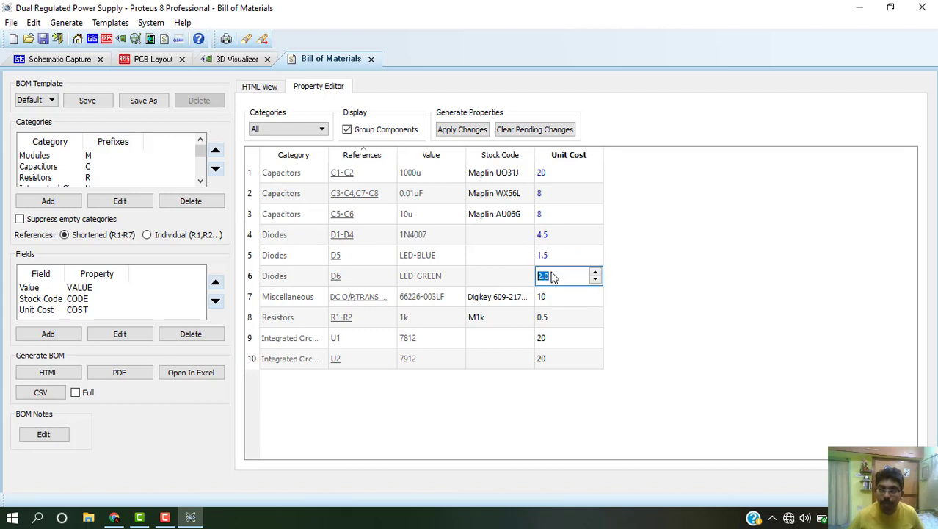
text(1.5)
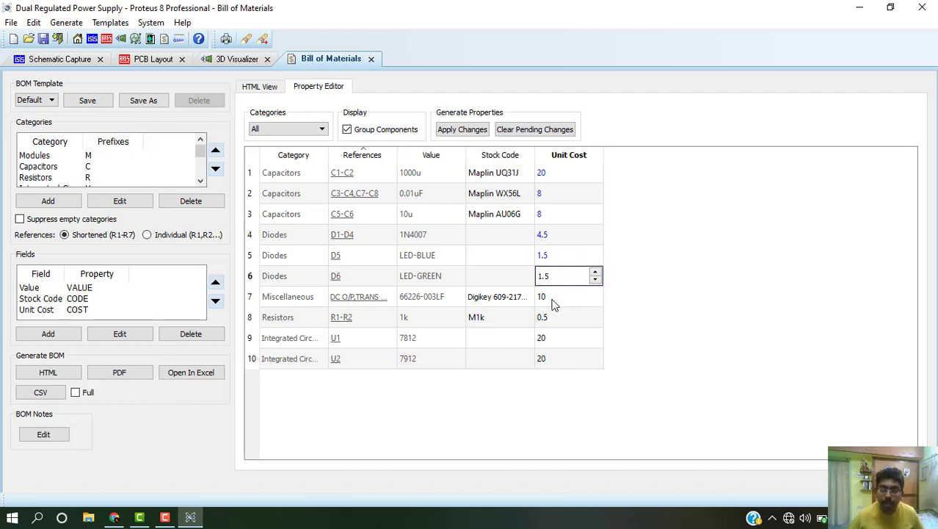
- Set the unit cost of the miscellaneous 66226-003LF connectors to 15 and of resistors R1-R2 to 1
double_click(558, 296)
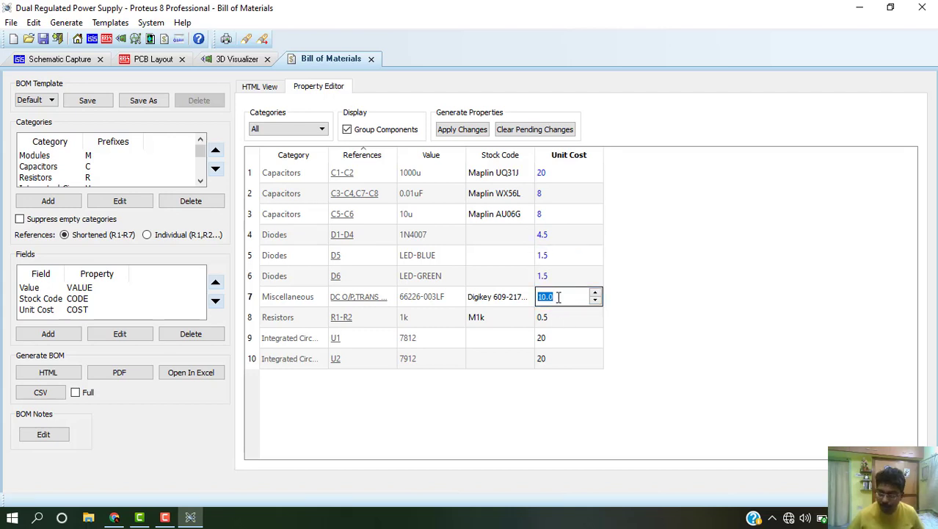
text(15)
double_click(556, 317)
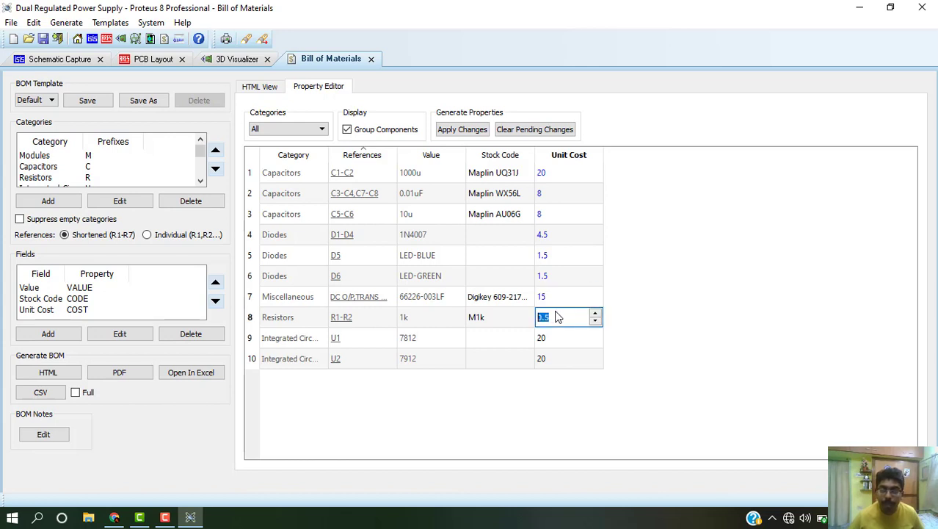
text(1)
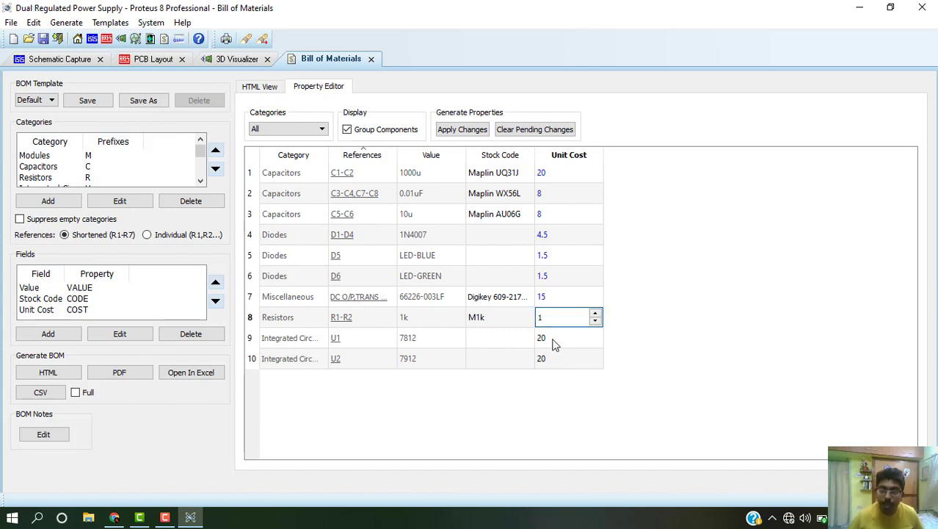
- Set the unit cost of integrated circuits U1 and U2 to 25 each, and apply all pending property changes
double_click(556, 339)
text(1)
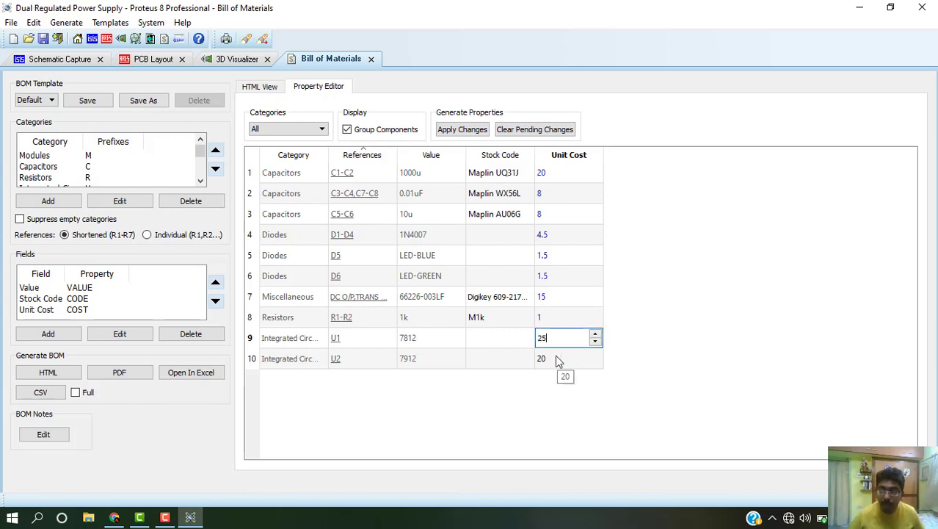
double_click(556, 359)
text(25)
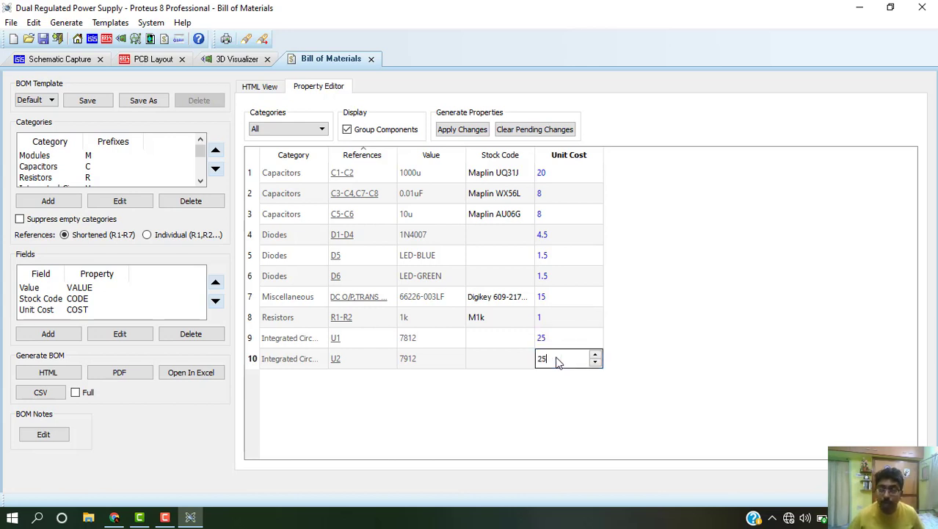
key(Return)
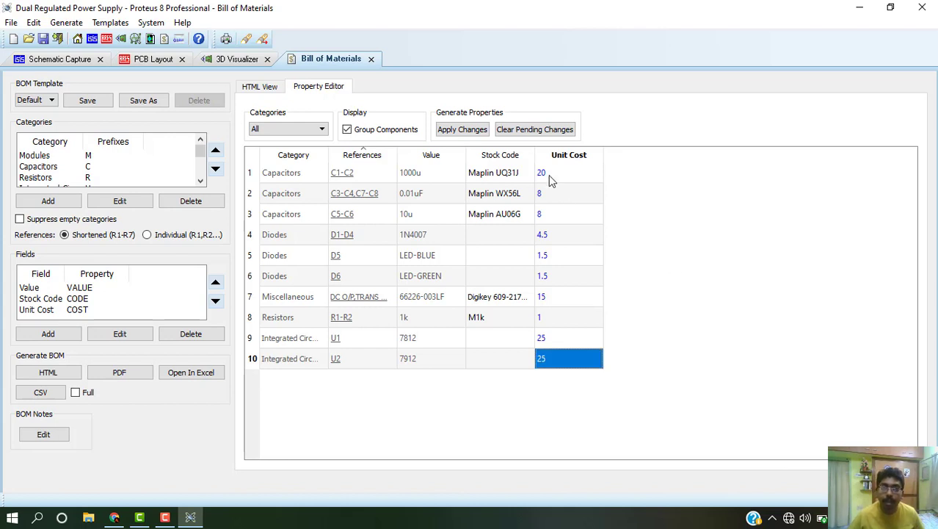
click(473, 130)
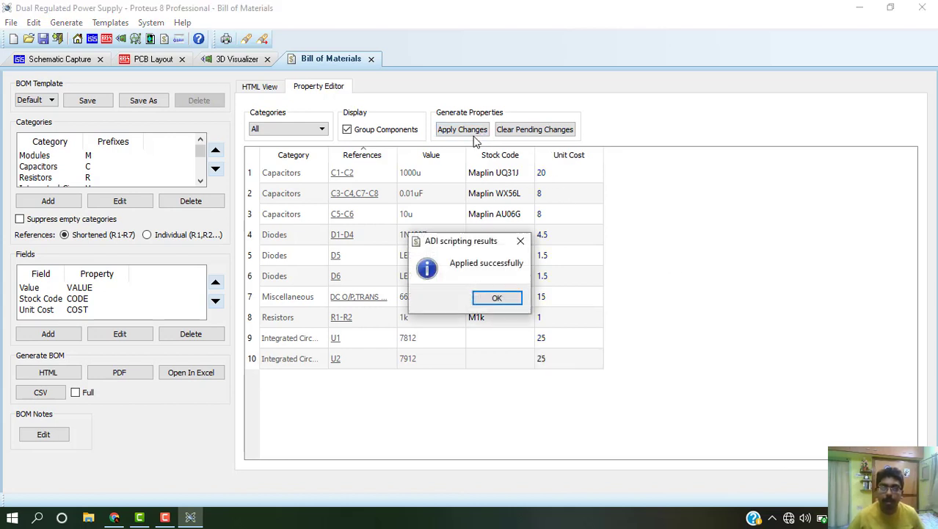
click(499, 298)
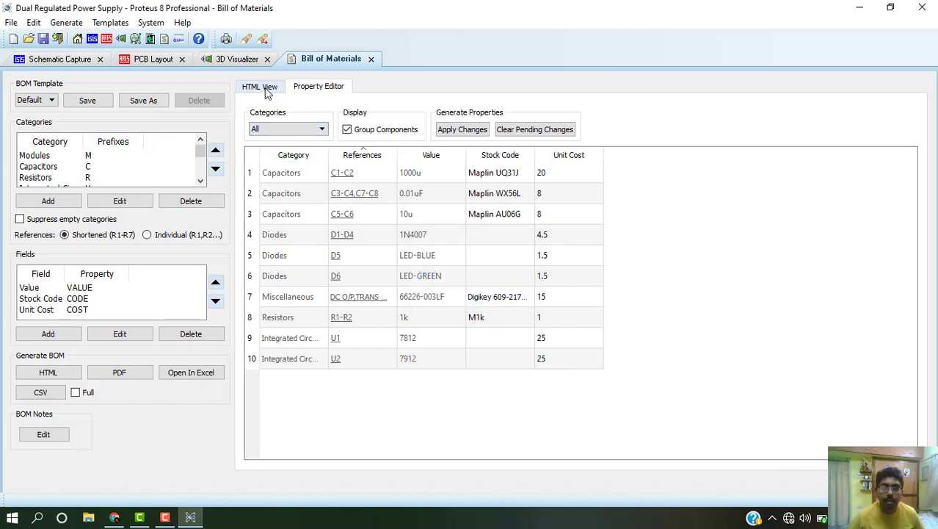
- Return to the BOM's HTML view and check the updated unit costs, sub-totals and overall total
click(268, 88)
scroll(539, 308, down, 3)
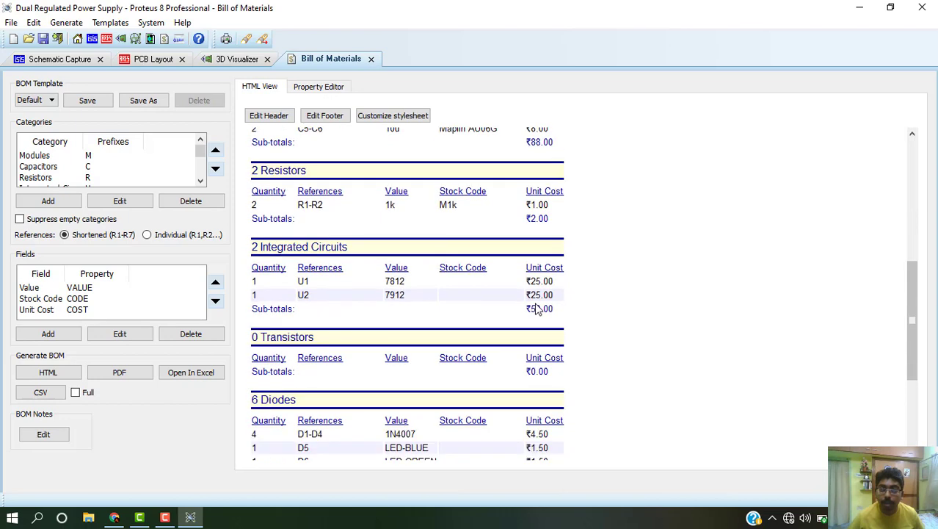
scroll(536, 309, up, 2)
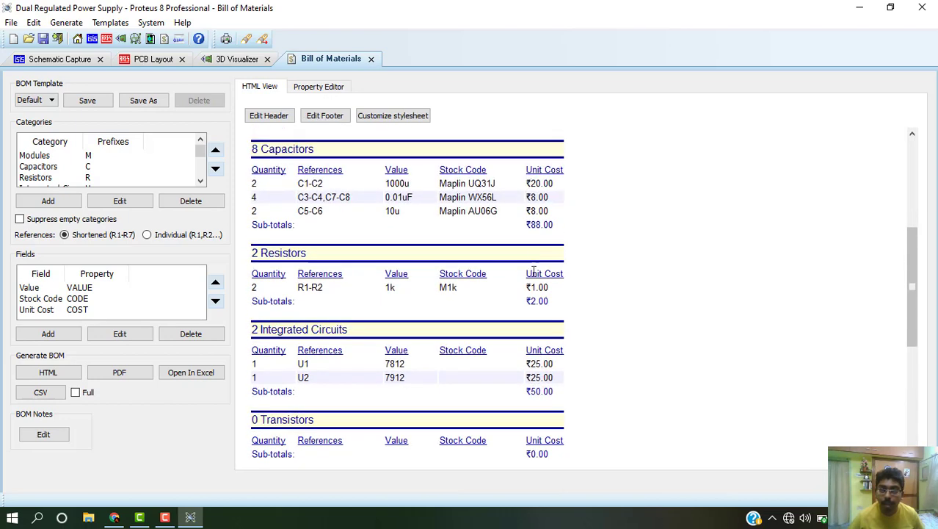
double_click(536, 288)
scroll(574, 299, down, 3)
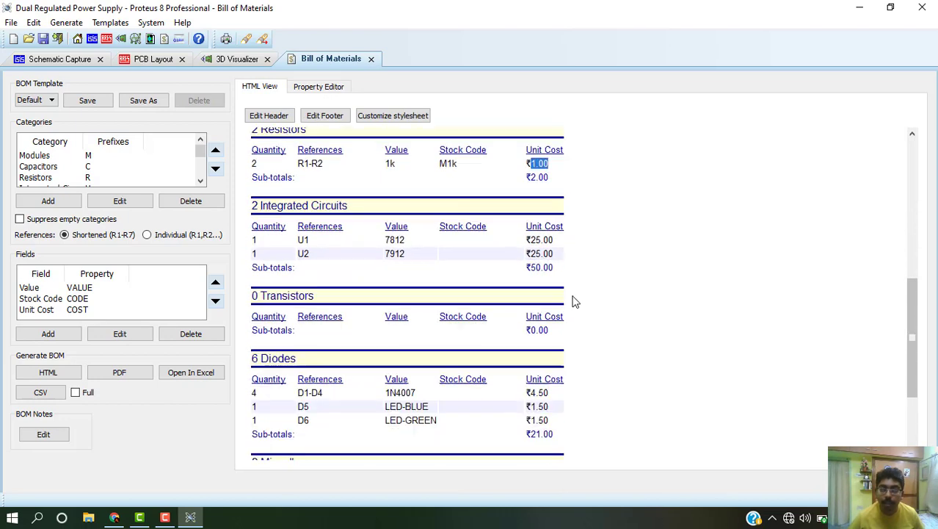
scroll(548, 266, down, 3)
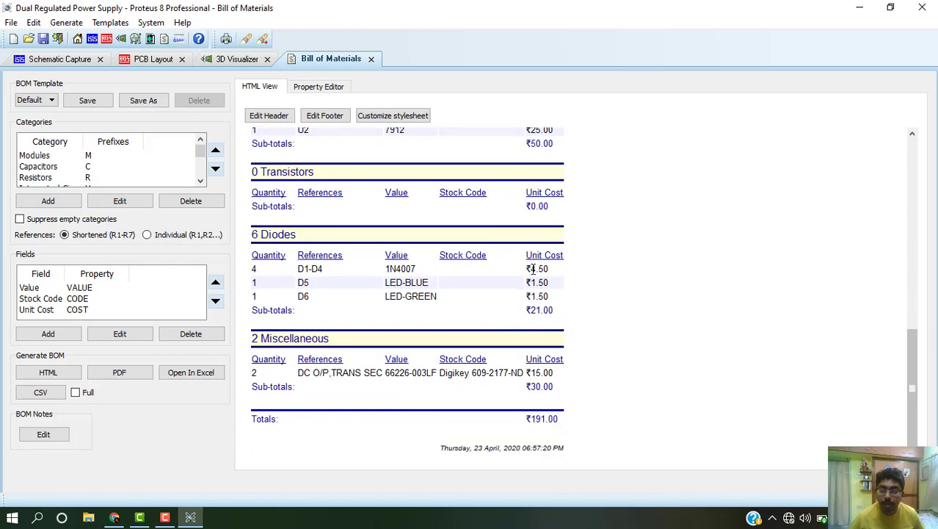
drag(534, 419, 567, 422)
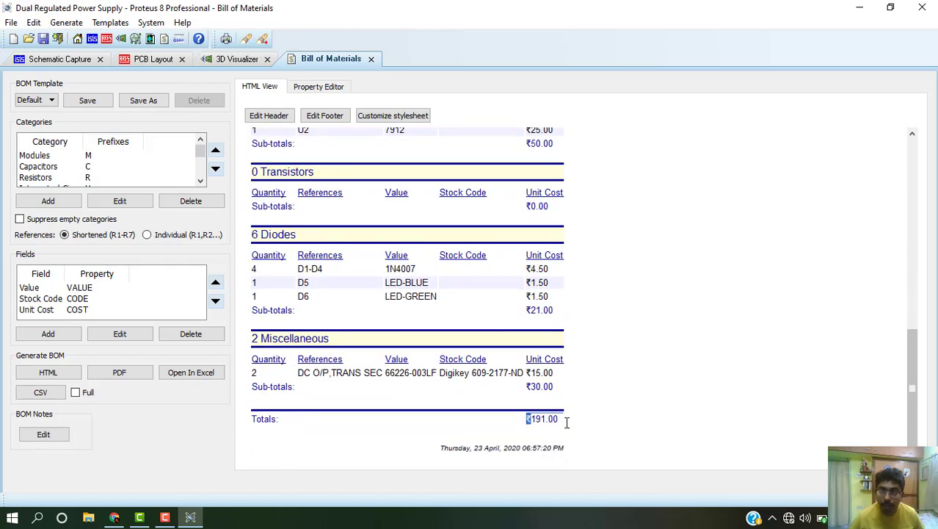
click(567, 422)
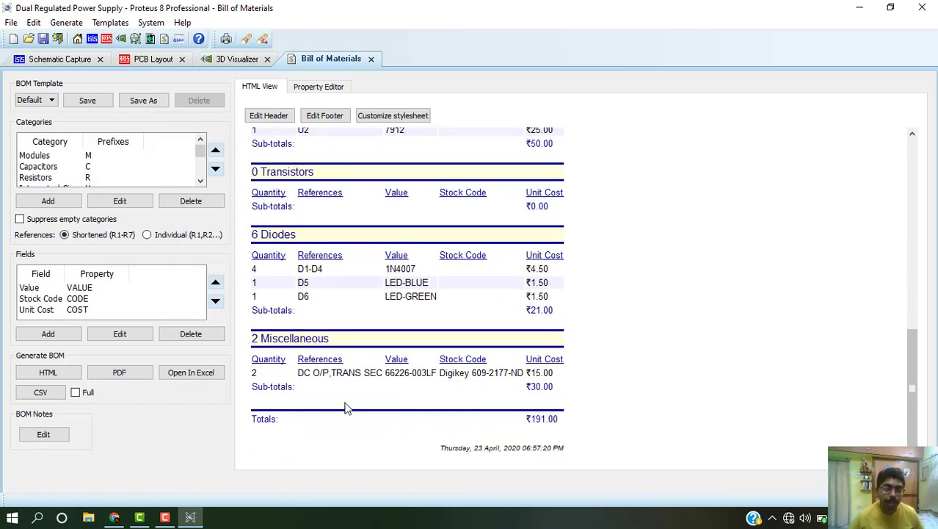
- Open the PDF print preview of the Bill of Materials and examine its component tables at a readable size
click(120, 373)
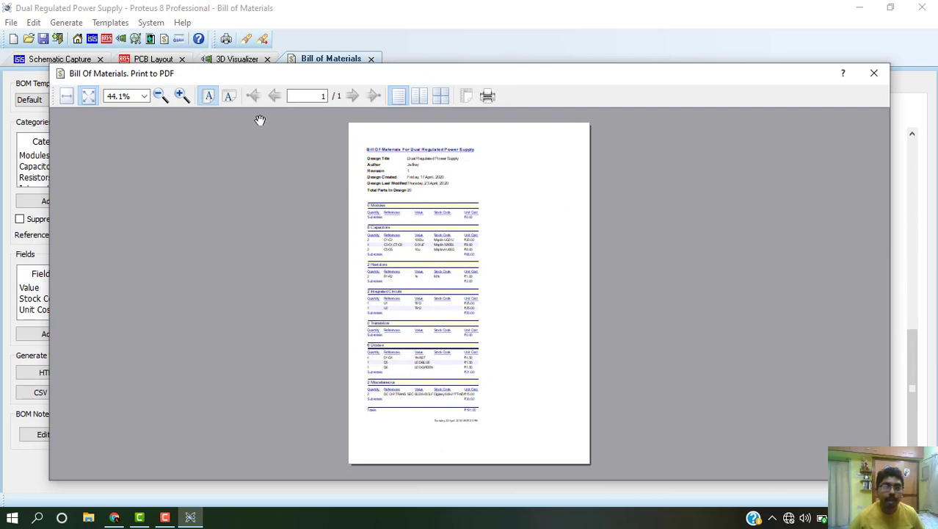
click(183, 95)
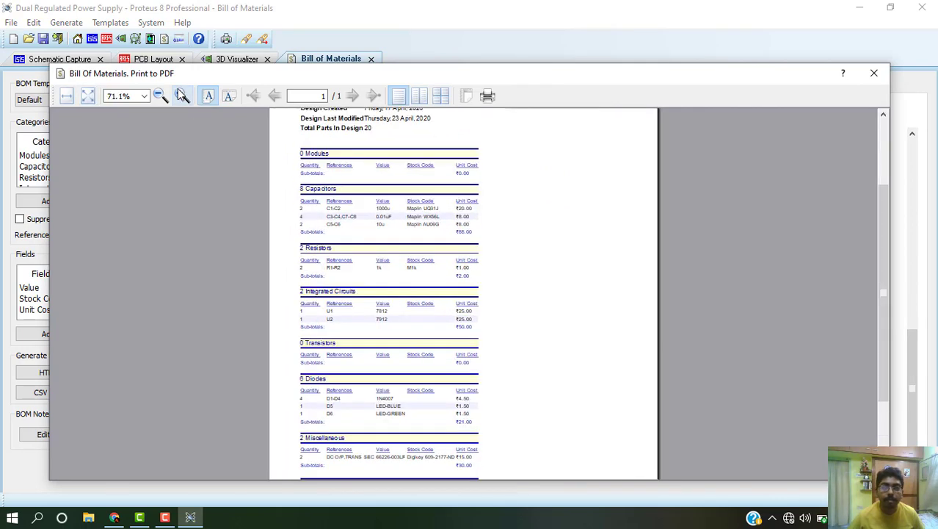
click(183, 96)
click(183, 95)
click(183, 96)
click(183, 95)
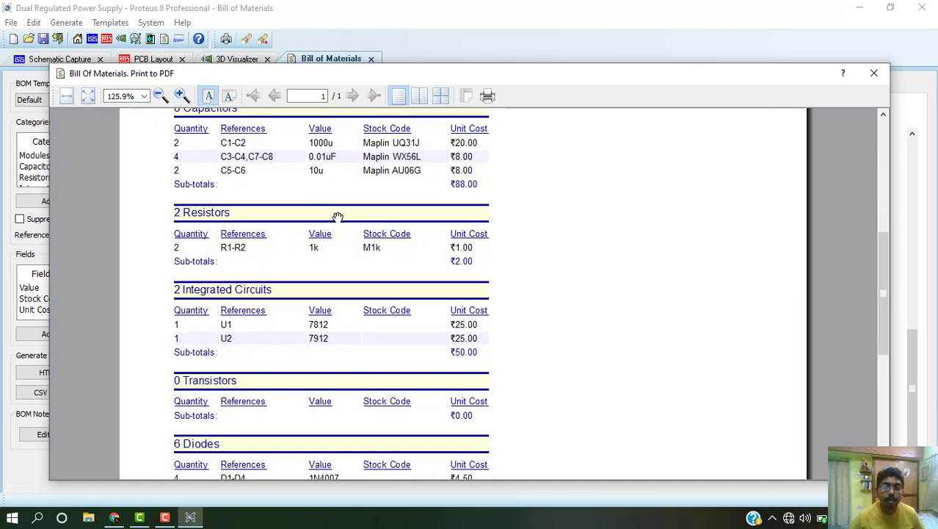
scroll(338, 217, up, 5)
scroll(378, 205, down, 5)
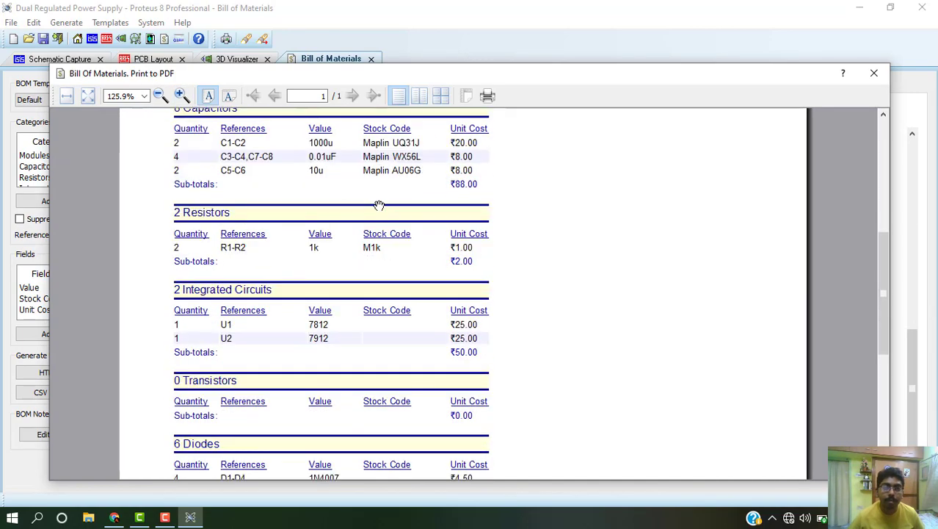
- Review the resistor, integrated circuit, diode and miscellaneous tables and the overall total in the PDF preview, and close it
scroll(379, 205, down, 3)
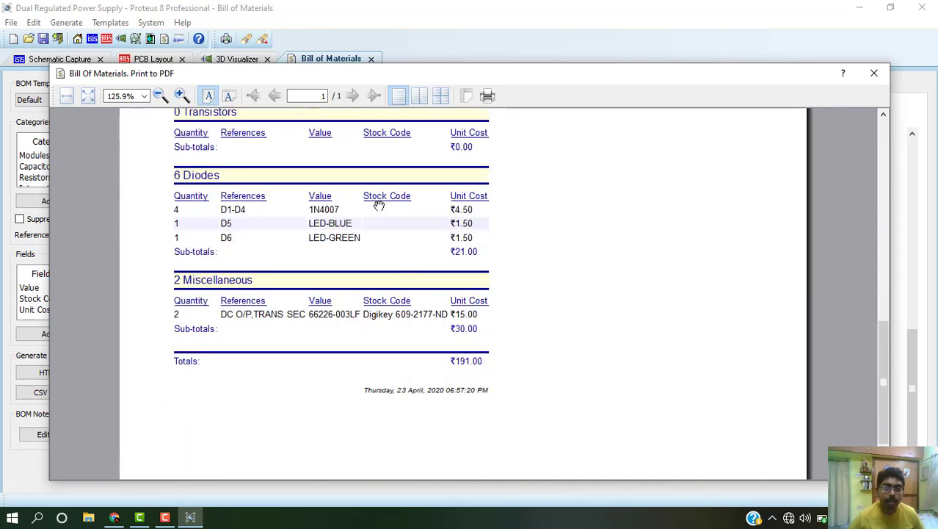
scroll(378, 204, up, 3)
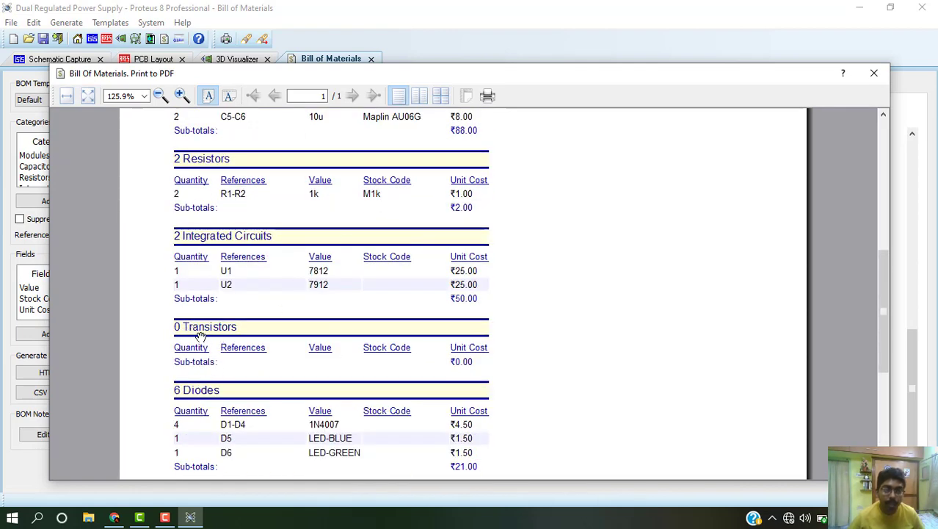
scroll(239, 327, up, 2)
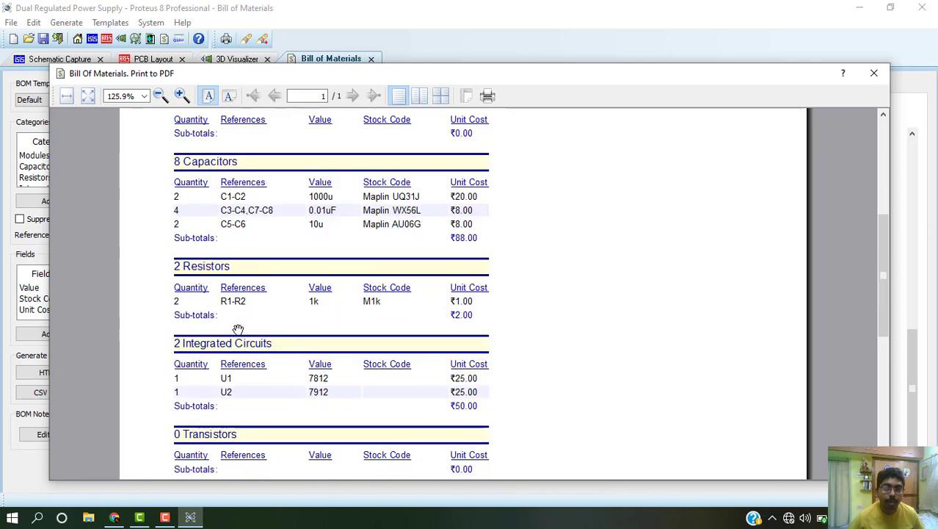
click(875, 73)
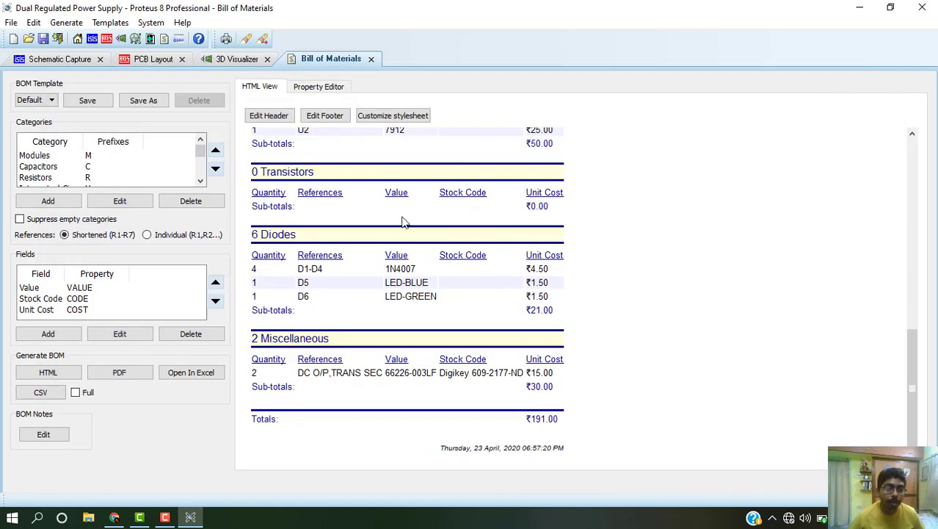
- Suppress empty categories in the Bill of Materials and generate its PDF preview again
click(20, 219)
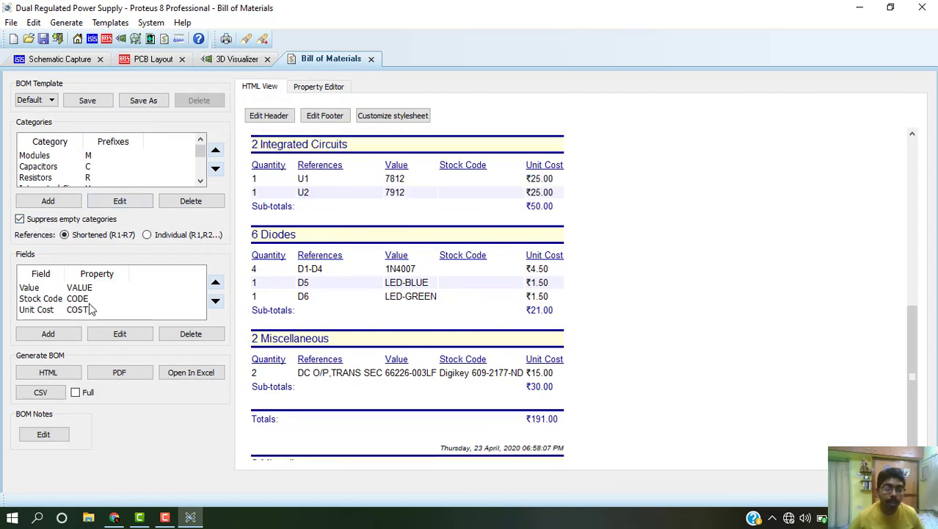
click(119, 372)
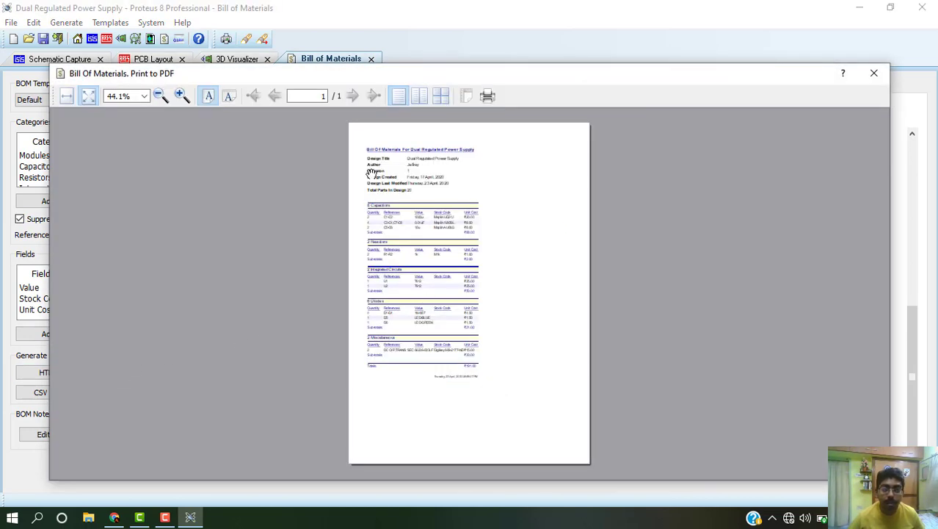
- Examine the regenerated PDF preview's component tables and design details at a readable size, and close the preview
click(181, 97)
click(181, 96)
click(181, 97)
click(181, 96)
click(181, 96)
click(181, 96)
click(180, 97)
click(181, 96)
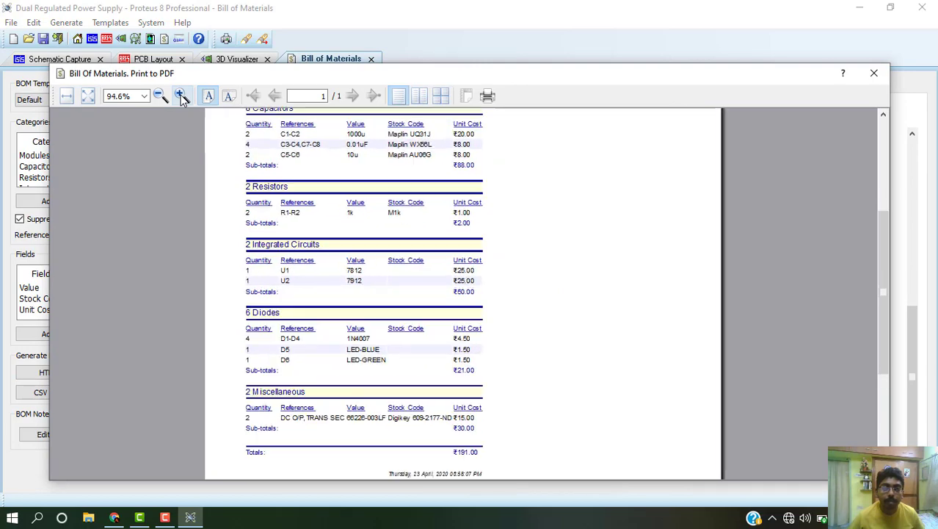
click(181, 96)
click(181, 96)
click(181, 96)
click(195, 223)
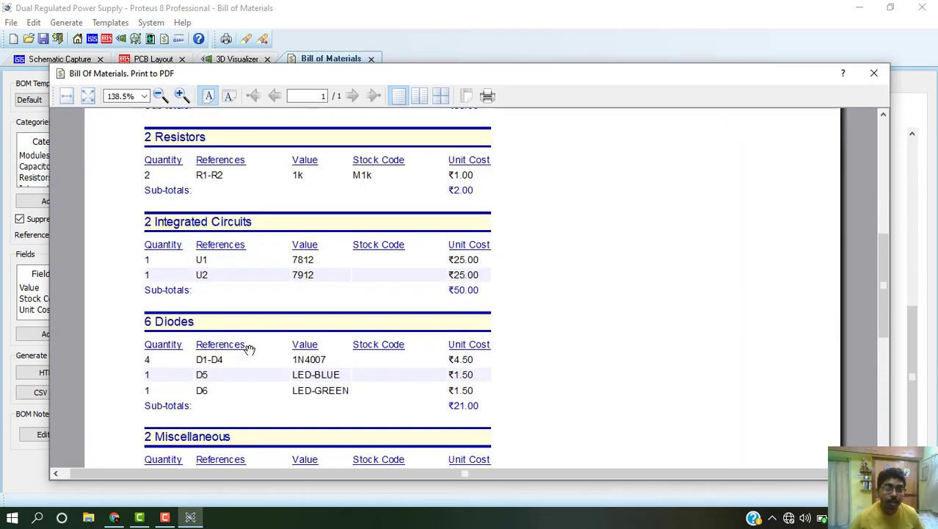
scroll(250, 349, down, 3)
scroll(249, 349, up, 1)
scroll(250, 350, up, 6)
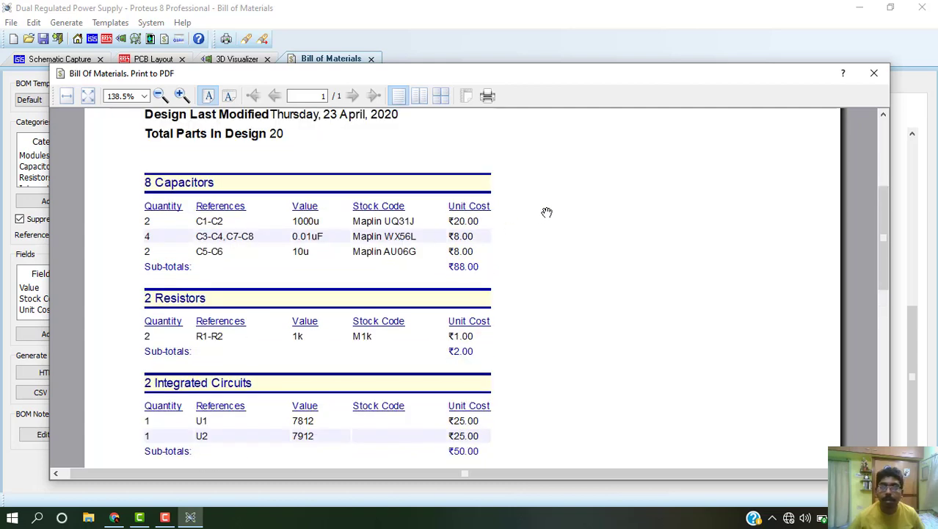
click(876, 73)
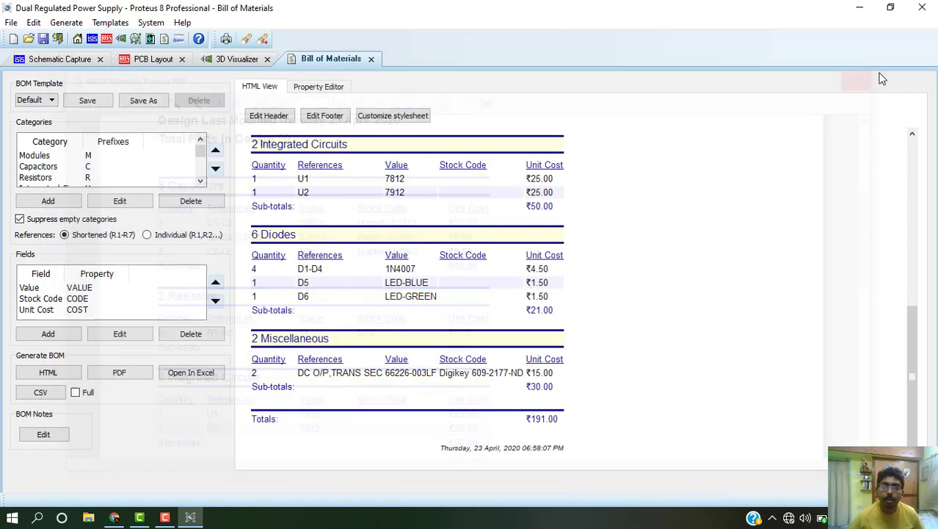
- Export the Bill of Materials to Excel and bring up the resulting workbook in a maximized window
click(193, 373)
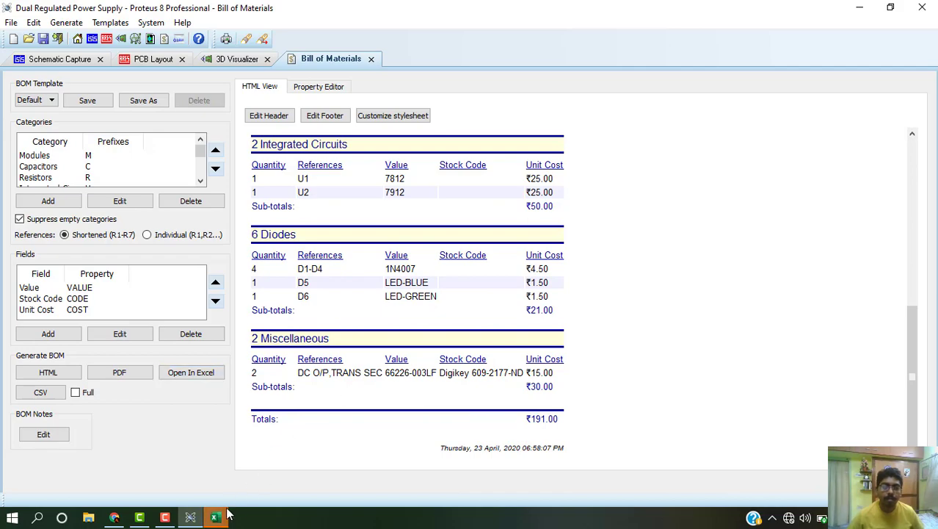
mouse_move(225, 517)
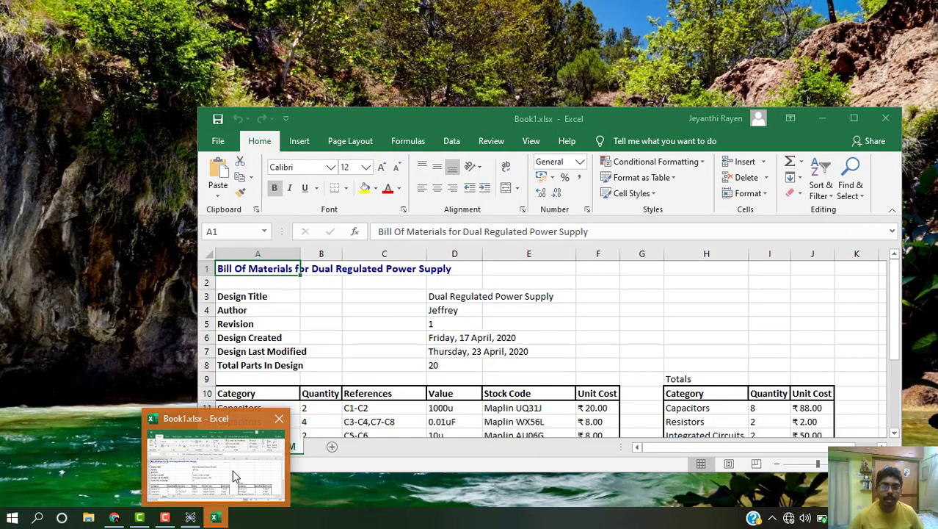
click(215, 459)
click(854, 119)
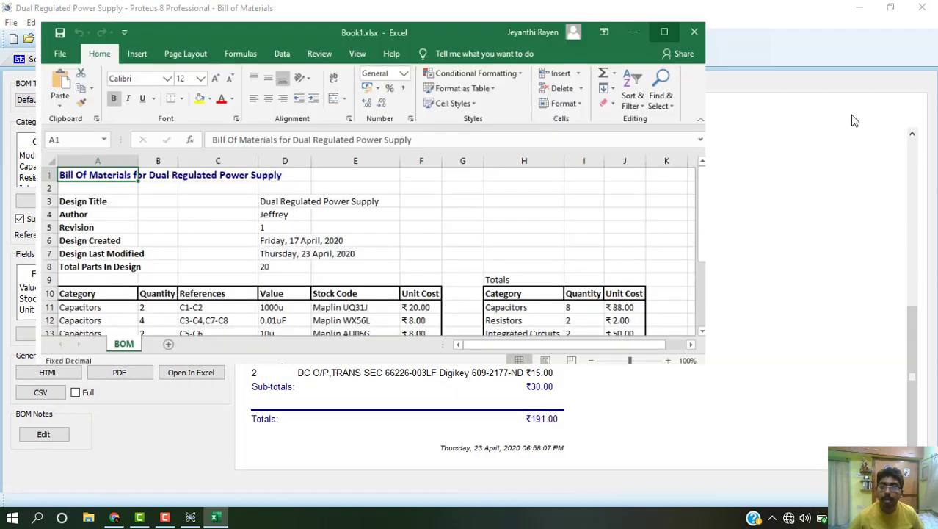
- Examine the spreadsheet's component quantities, unit costs, category totals and overall total, and return to Proteus
scroll(406, 276, down, 1)
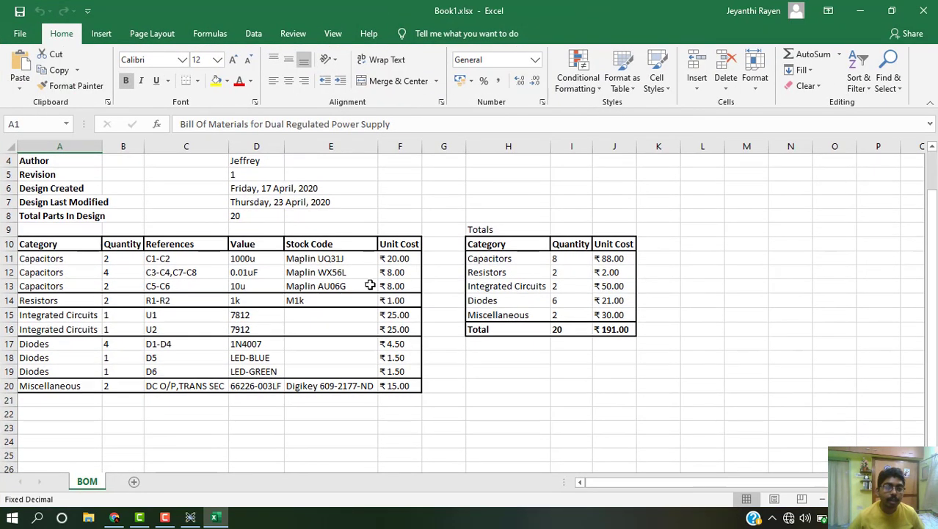
scroll(362, 286, up, 1)
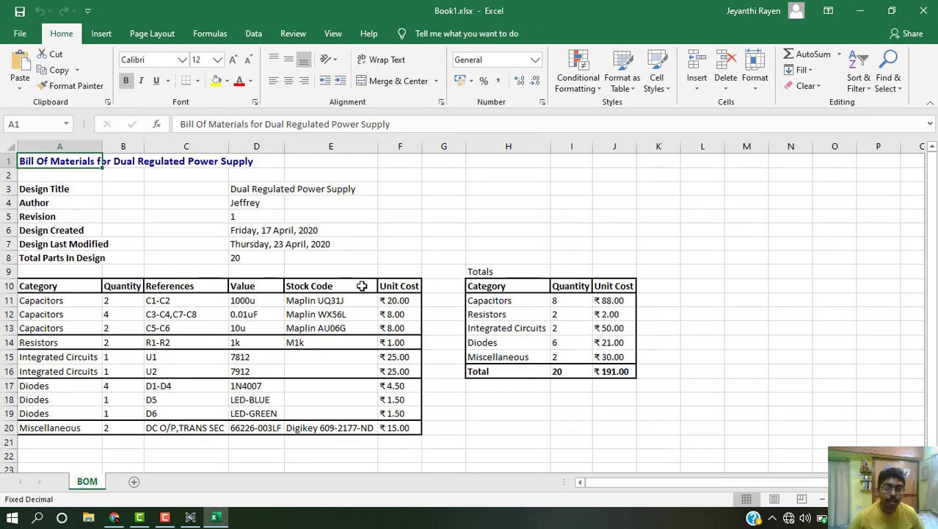
click(411, 301)
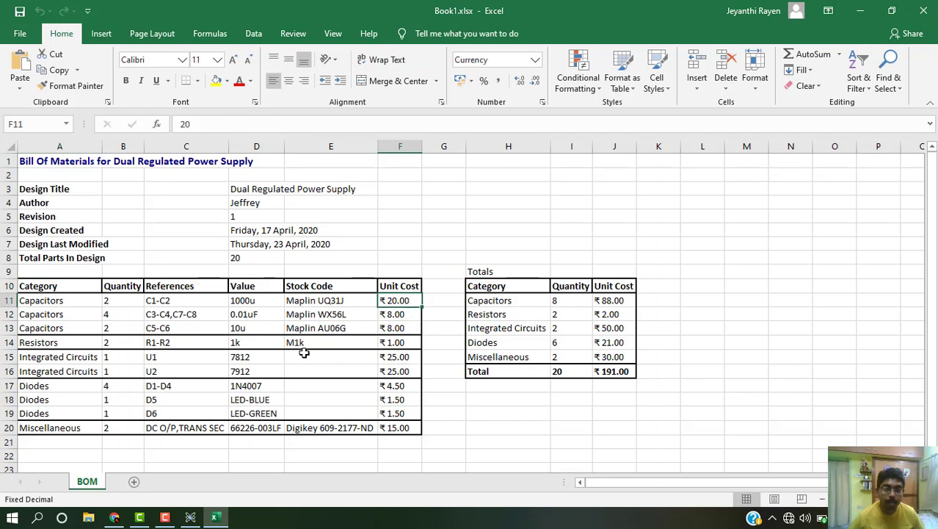
click(122, 305)
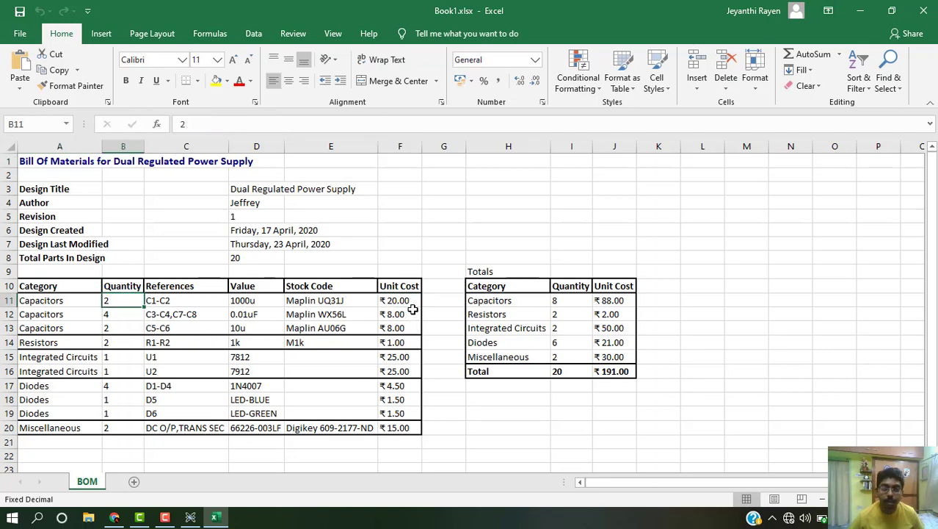
click(604, 305)
drag(499, 300, 609, 359)
click(616, 372)
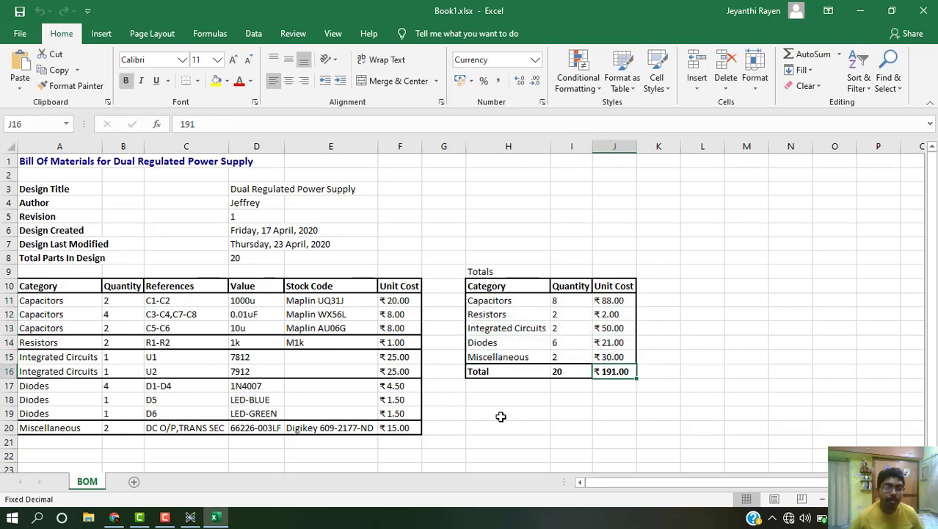
click(501, 416)
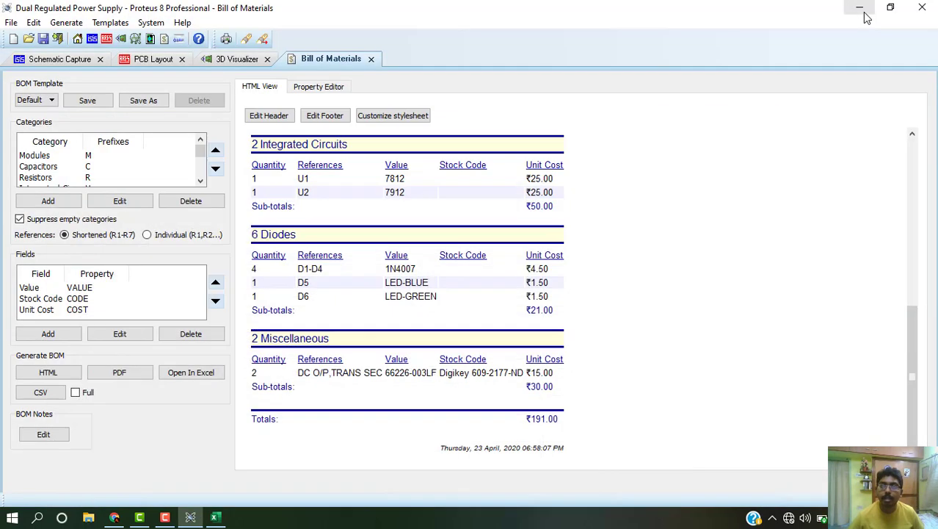
click(859, 9)
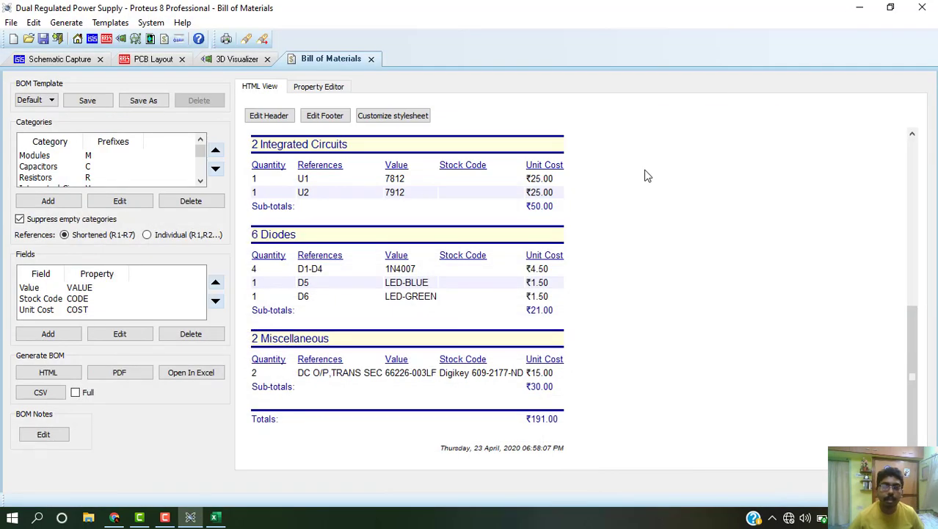
- Close the Bill of Materials with its changes saved and return to the PCB layout
click(371, 59)
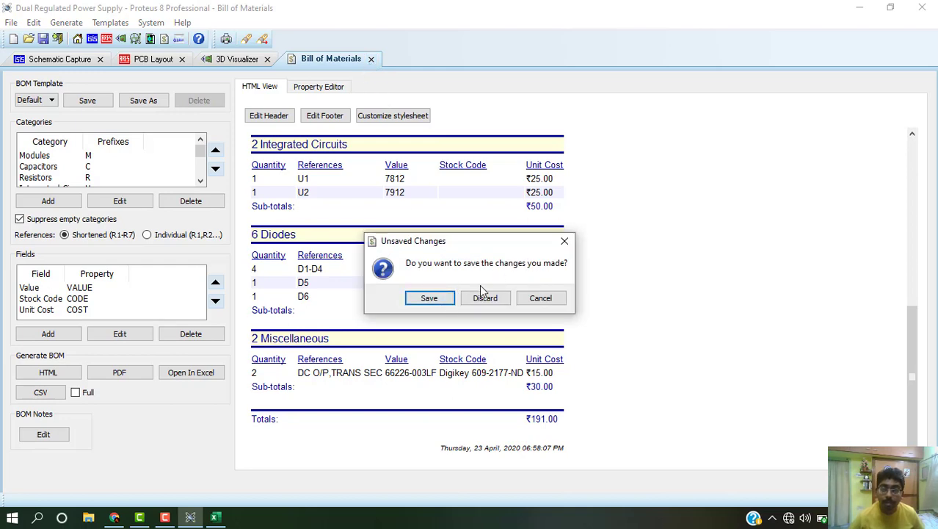
click(429, 298)
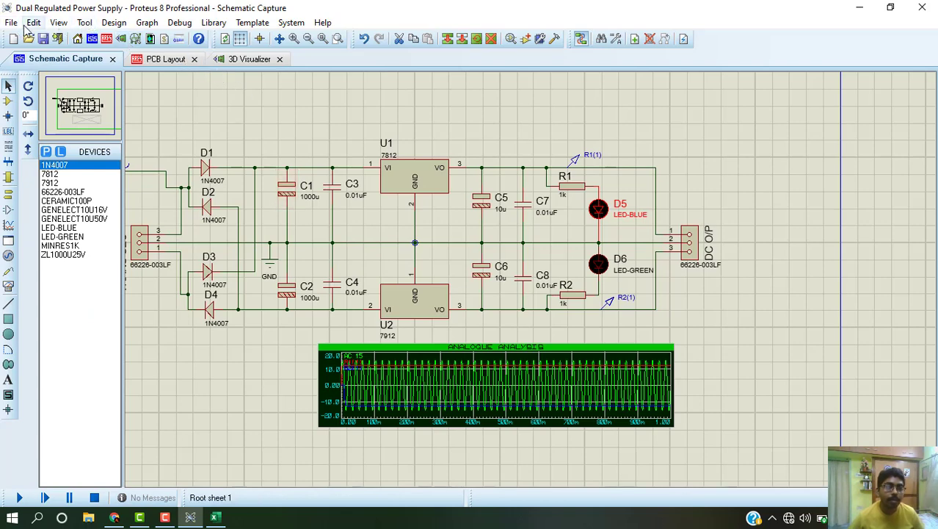
click(149, 61)
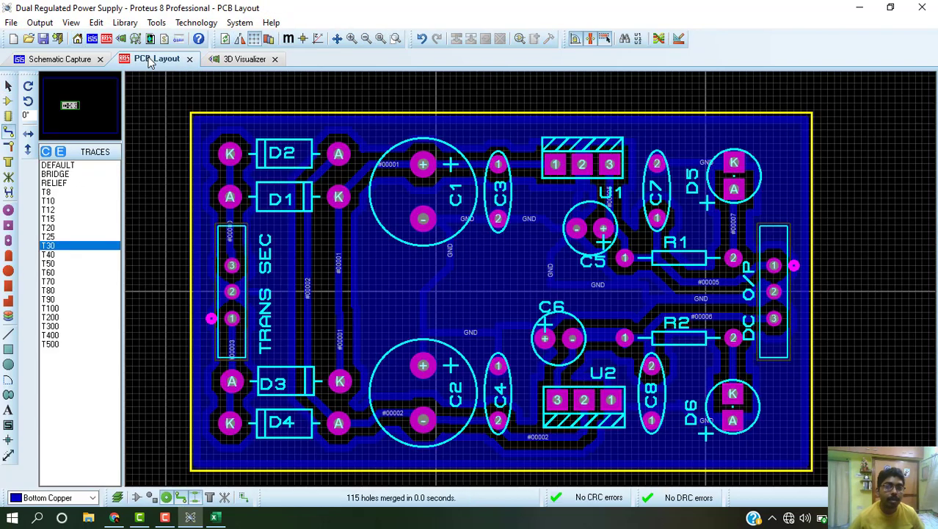
- Start the Gerber/Excellon output for the board, run the recommended pre-production check, and review its closing summary
click(41, 23)
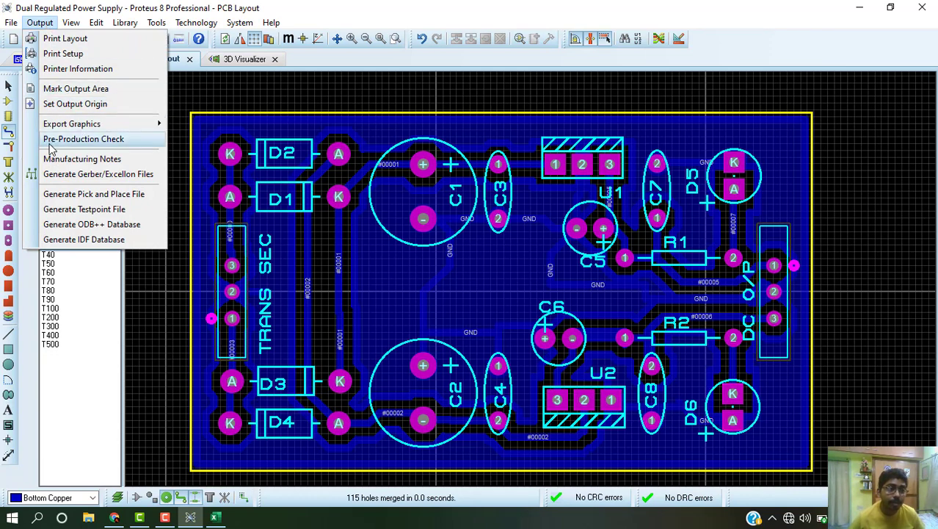
click(129, 177)
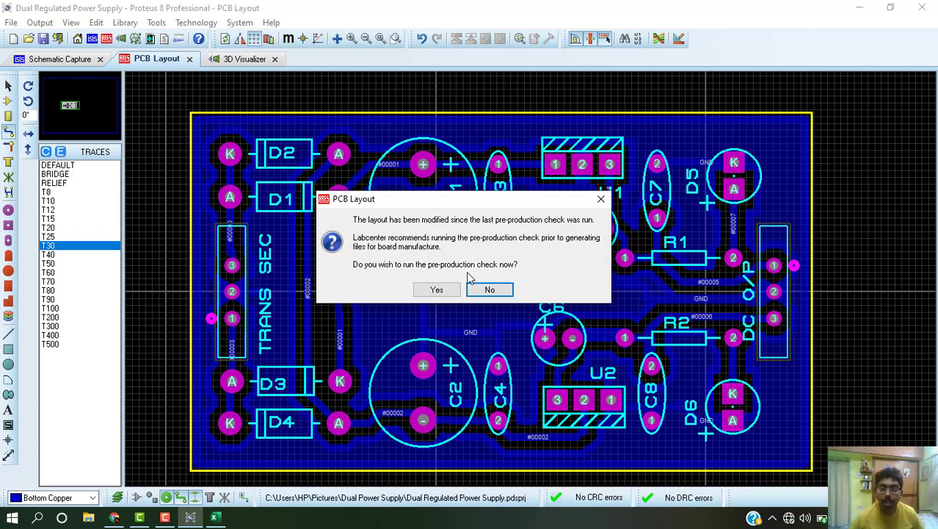
click(438, 290)
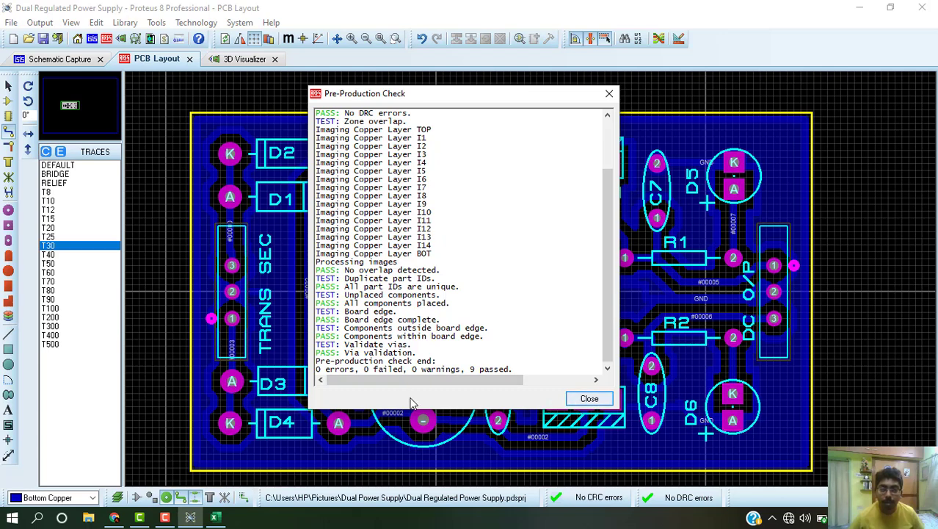
drag(321, 370, 521, 369)
click(539, 370)
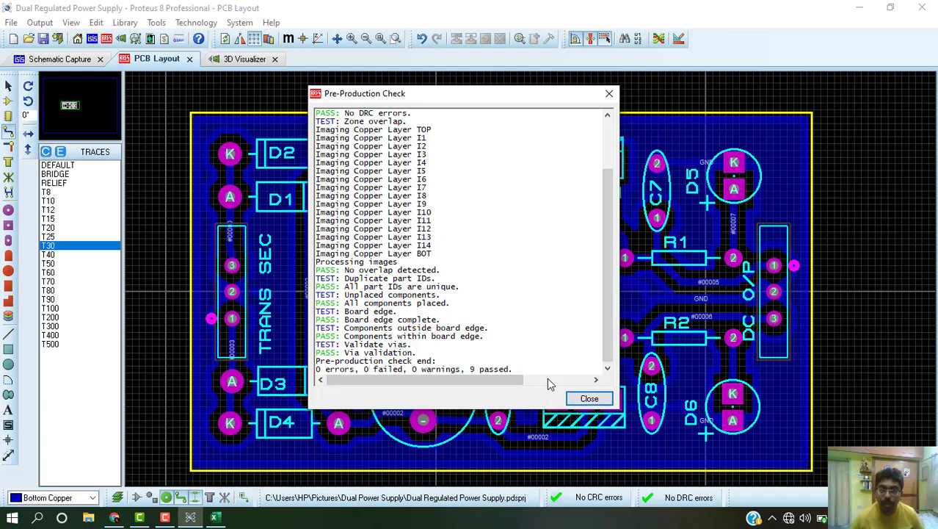
click(589, 398)
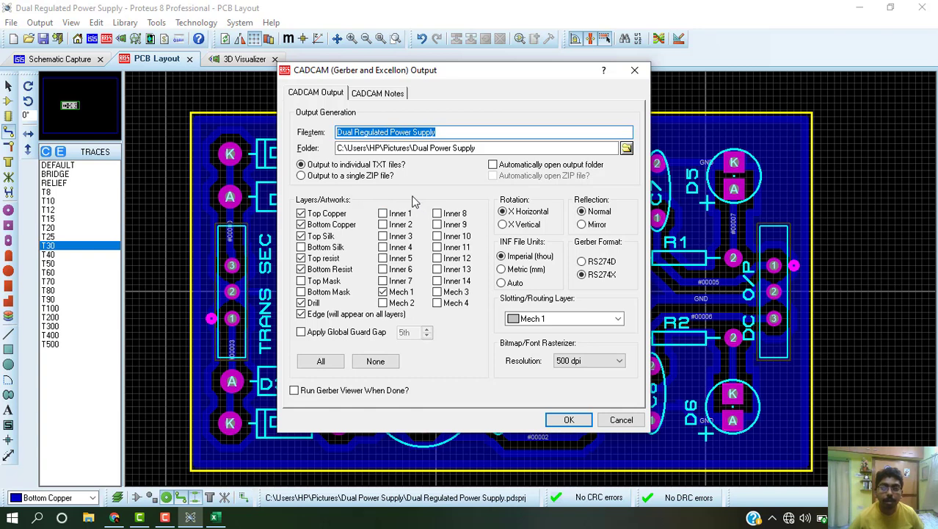
- Generate the CADCAM output as individual TXT files with filestem Dual Regulated Power Supply in the Pictures\Dual Power Supply folder
click(453, 132)
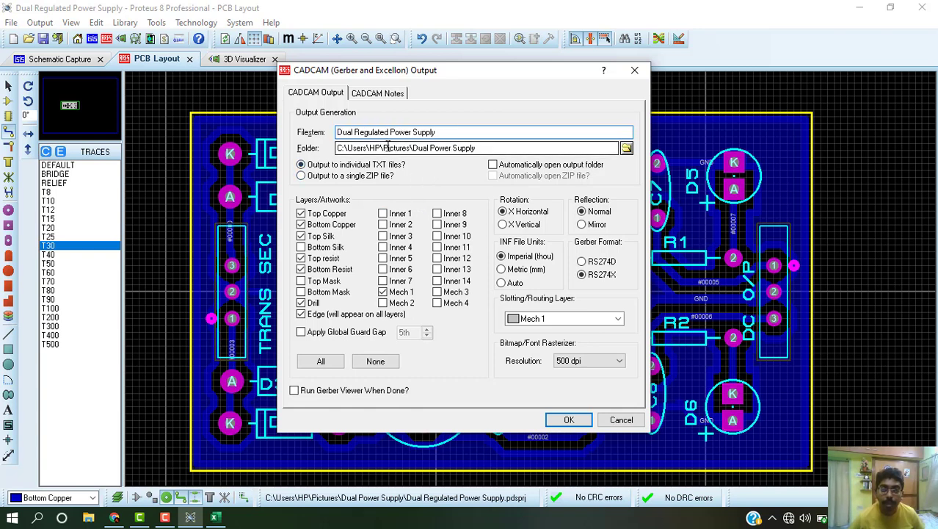
drag(387, 147, 409, 149)
click(454, 132)
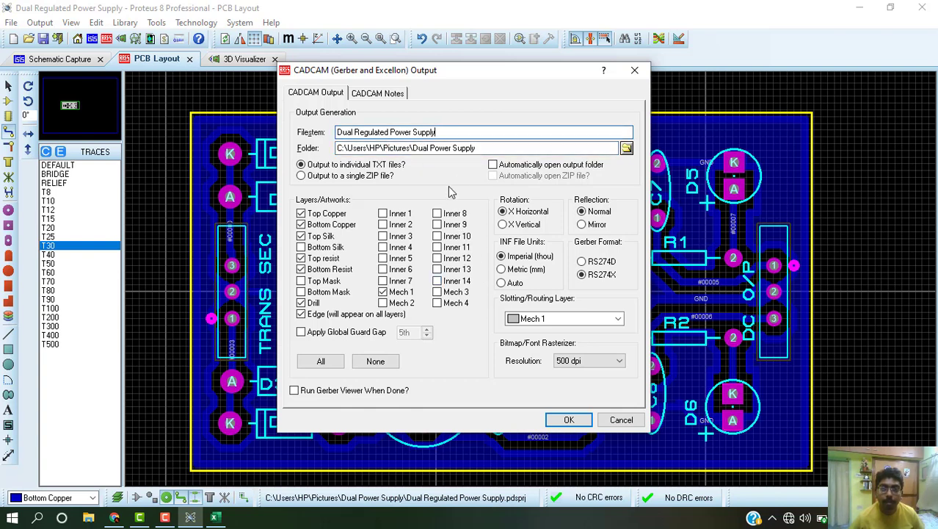
click(488, 151)
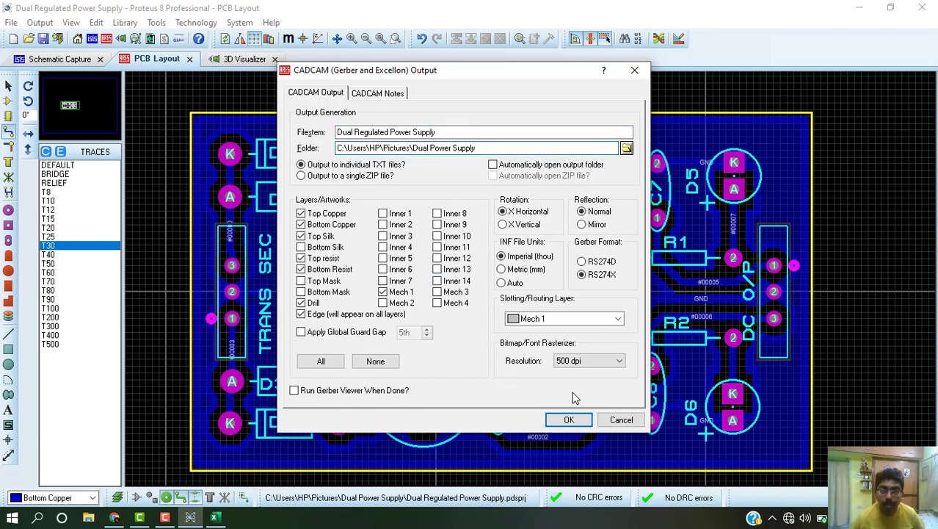
click(570, 420)
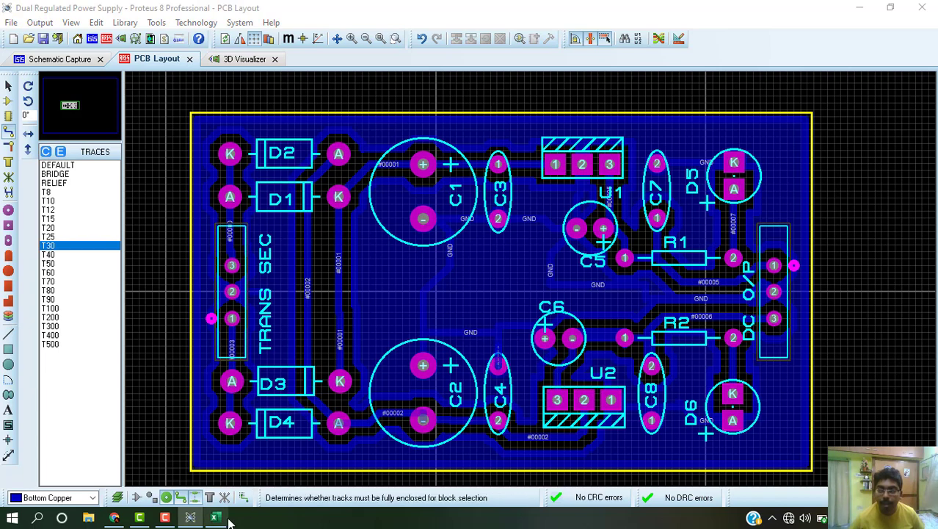
- Switch to File Explorer and open the Dual Power Supply folder in Pictures to check the generated CADCAM files
click(88, 517)
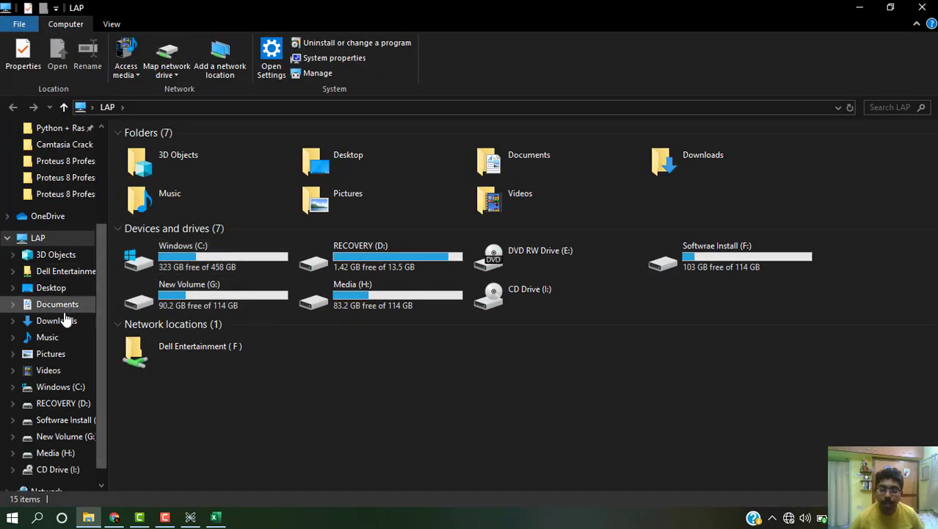
click(63, 355)
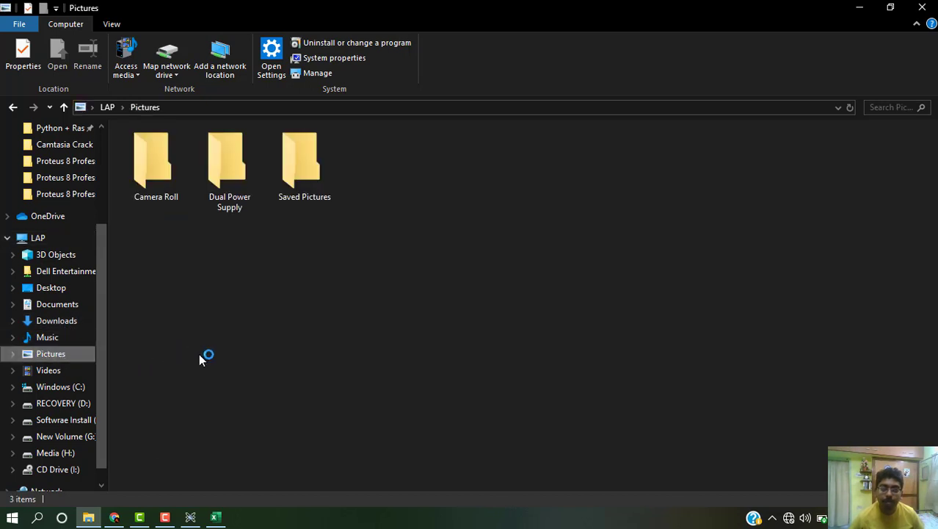
double_click(235, 171)
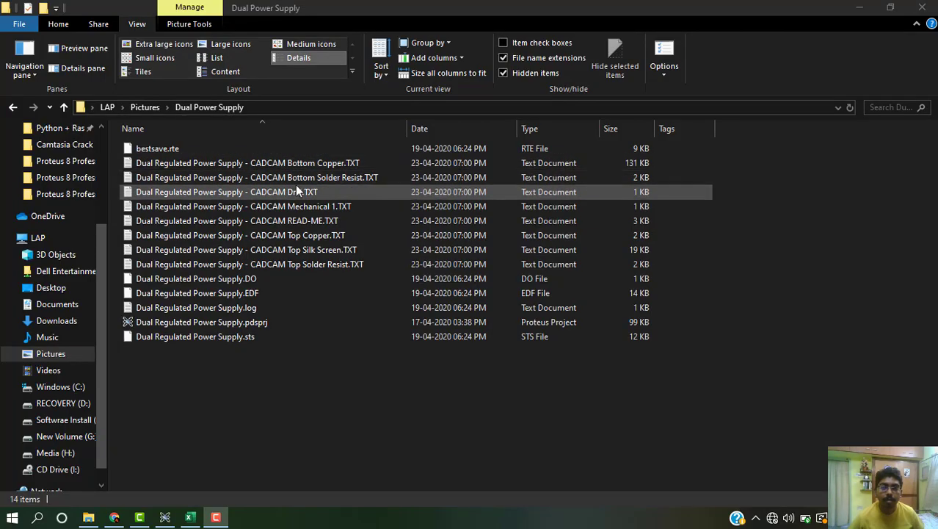
- Open the CADCAM Top Copper text file, examine its Gerber coordinate lines under G54D11, and close it
double_click(300, 236)
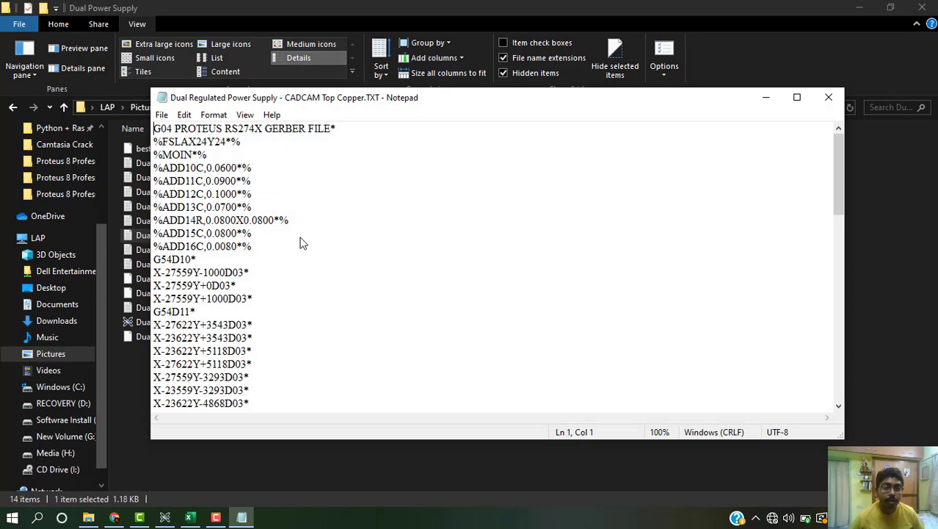
scroll(250, 230, down, 3)
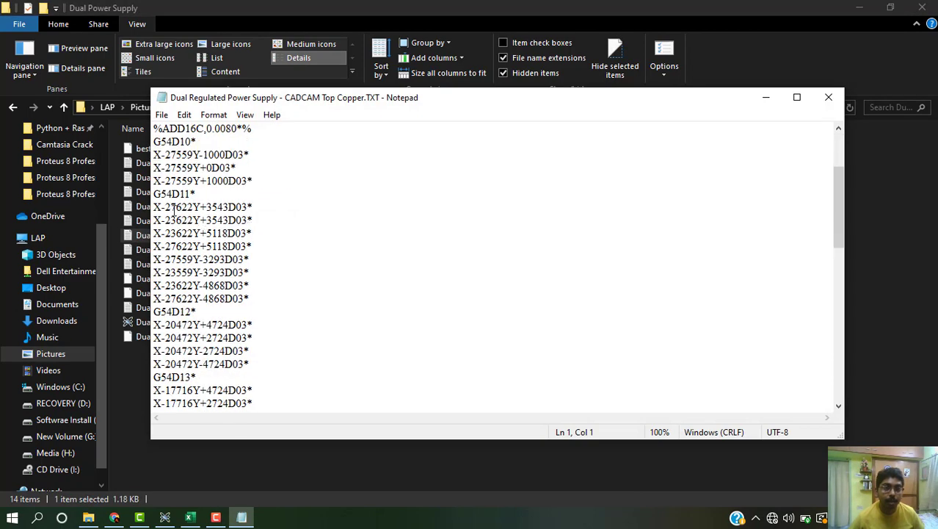
drag(156, 210, 264, 210)
key(Right)
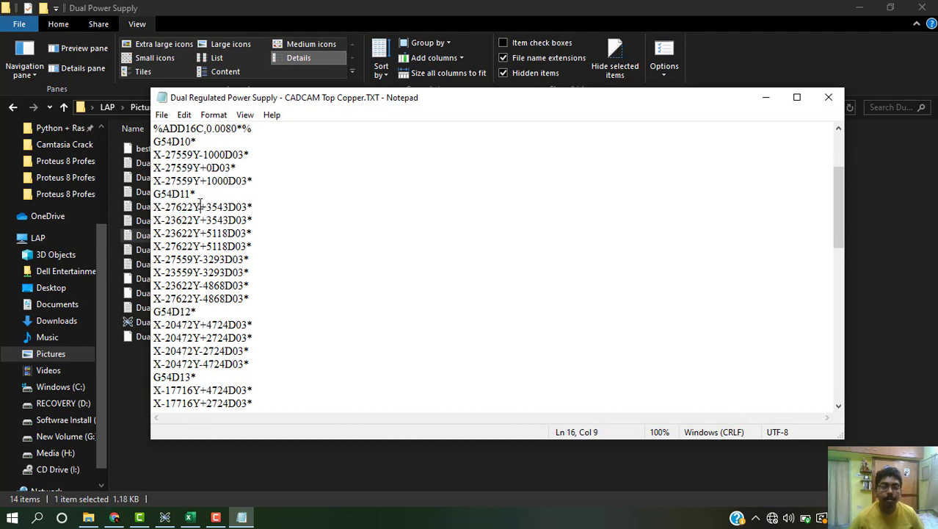
scroll(202, 220, down, 2)
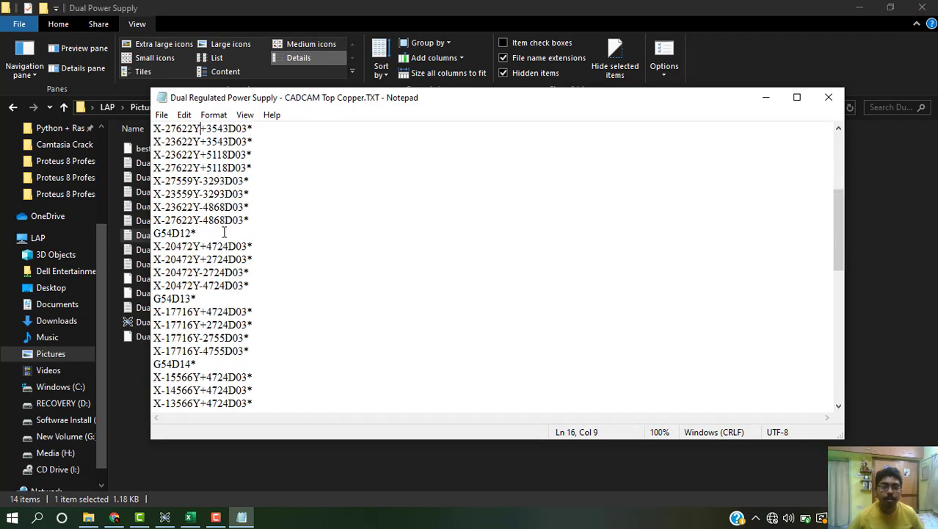
scroll(224, 232, up, 2)
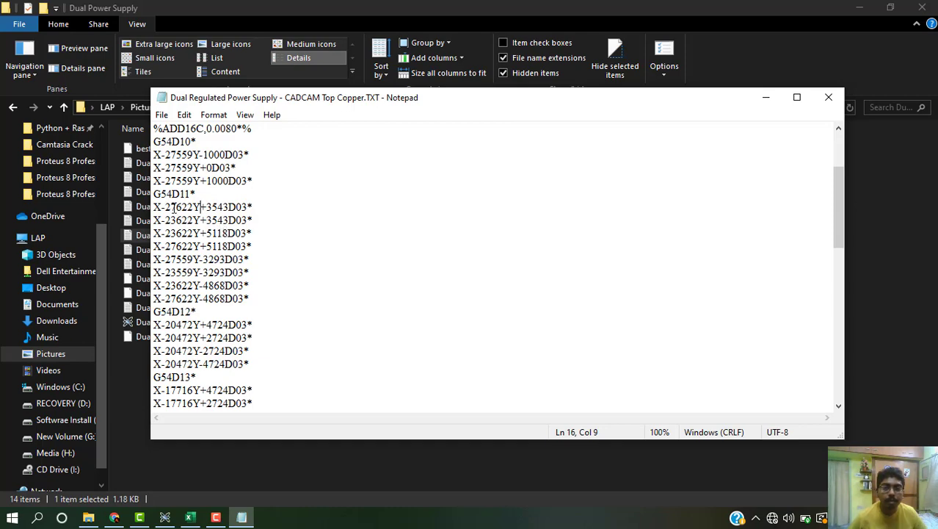
drag(170, 206, 239, 207)
click(828, 97)
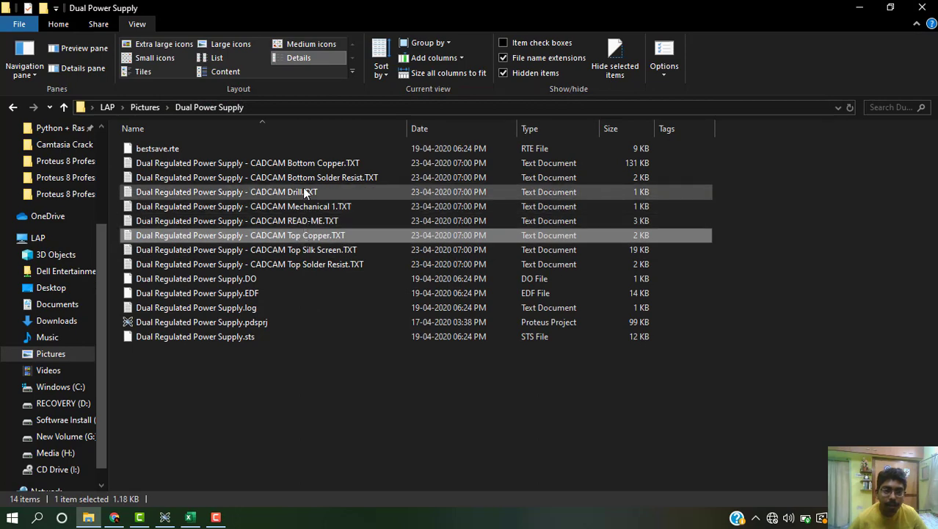
- Open the CADCAM Bottom Copper text file, examine its aperture definitions and first coordinate line under G54D17, and close it
double_click(307, 166)
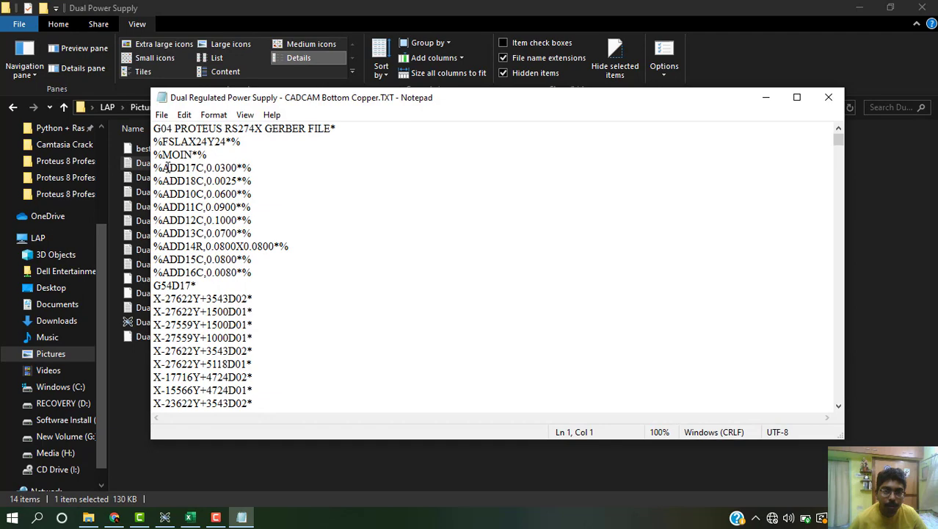
drag(167, 167, 215, 196)
scroll(211, 220, down, 2)
drag(155, 220, 248, 221)
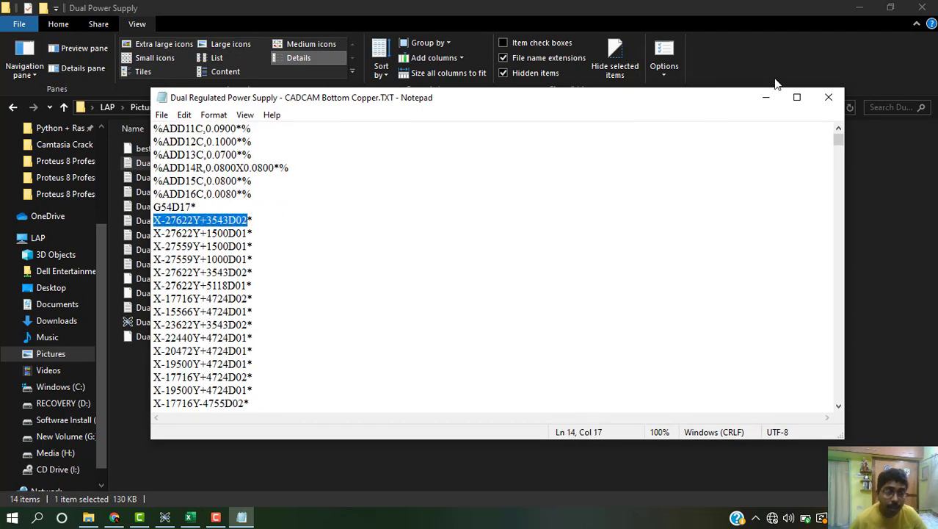
click(827, 97)
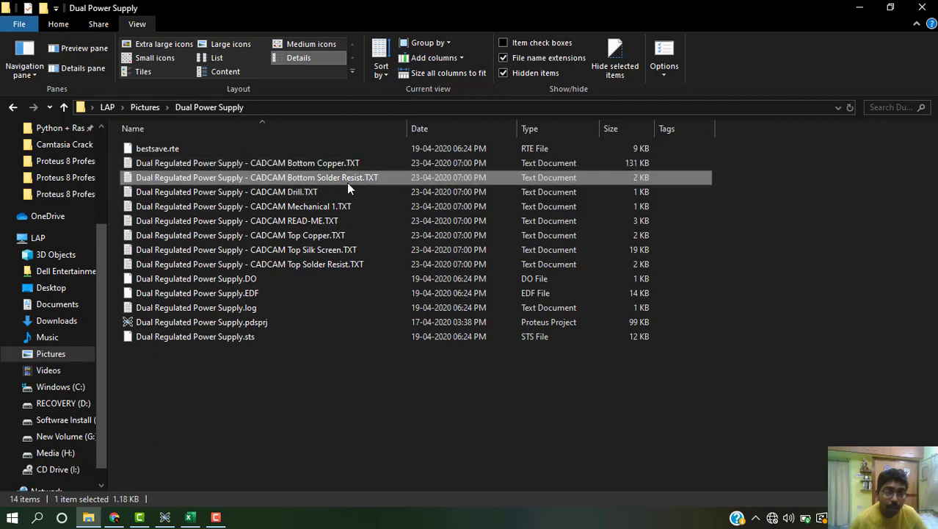
- Open the CADCAM Bottom Solder Resist text file, examine the first coordinate line under G54D71, and close it
double_click(348, 185)
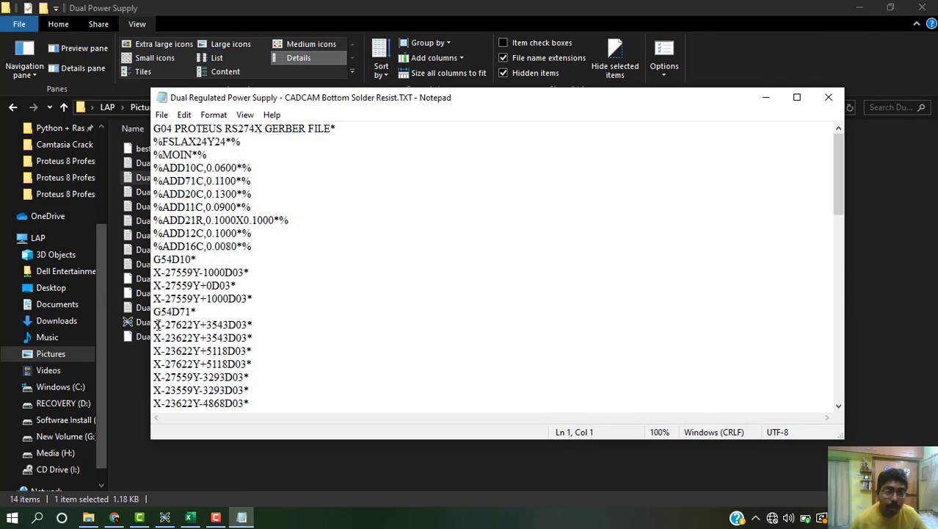
drag(156, 324, 254, 325)
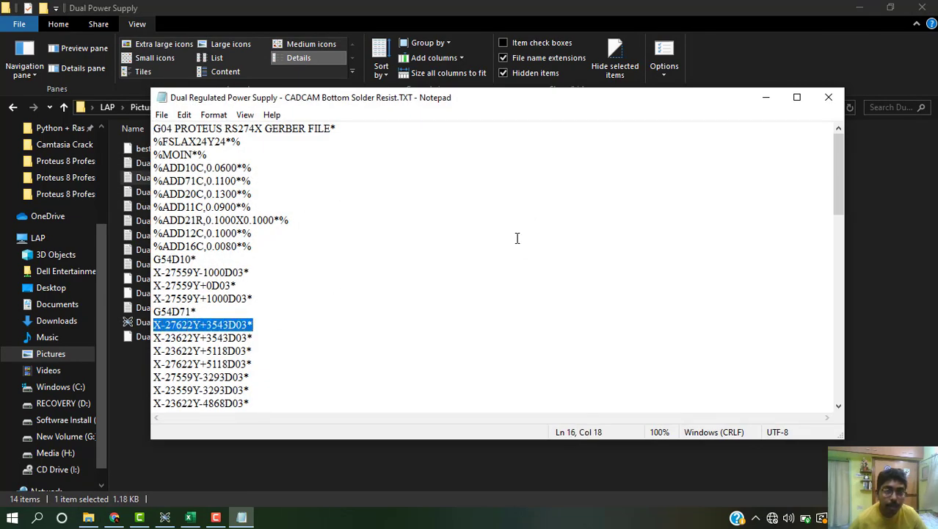
click(827, 96)
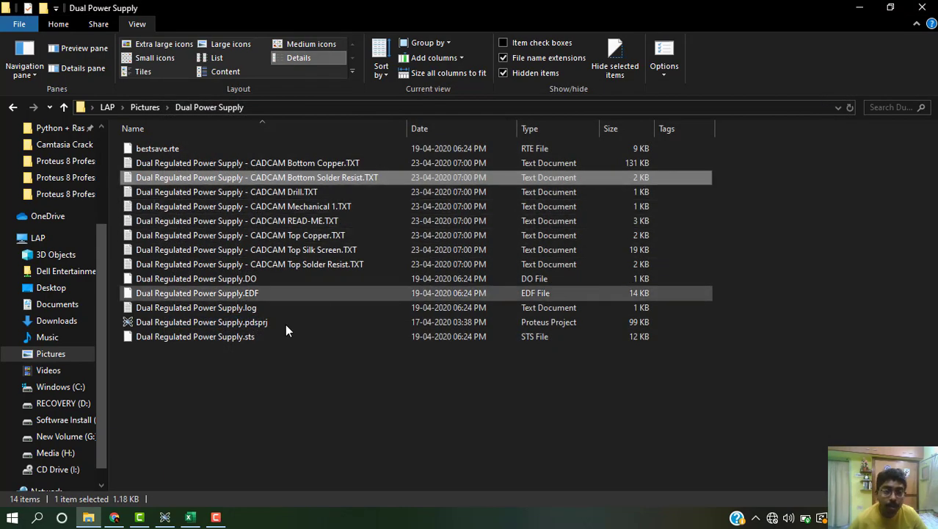
- Switch to Proteus, start printing the PCB layout, and set the printer to Microsoft Print to PDF
click(166, 517)
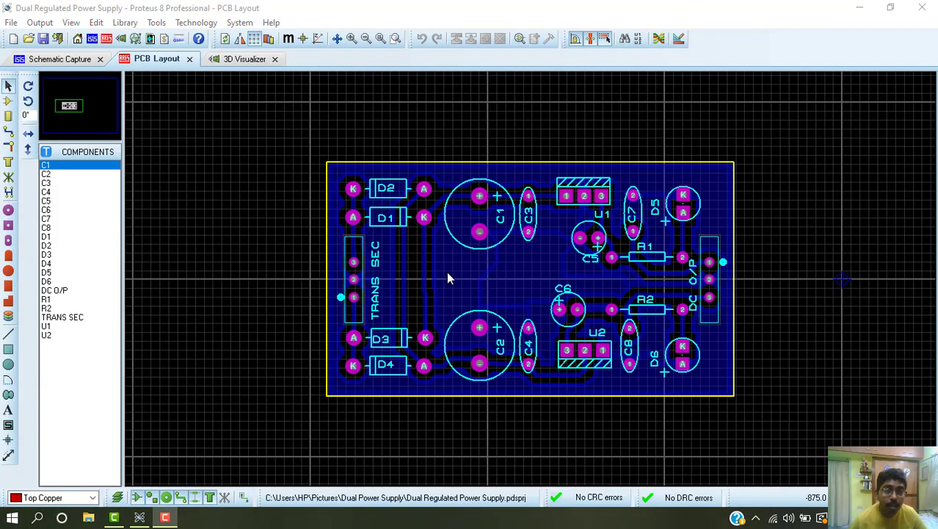
click(45, 25)
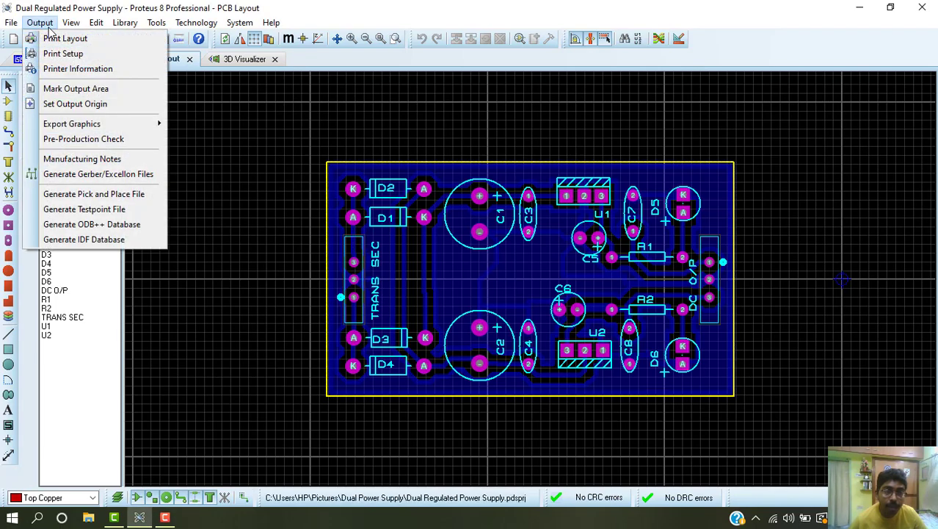
click(65, 38)
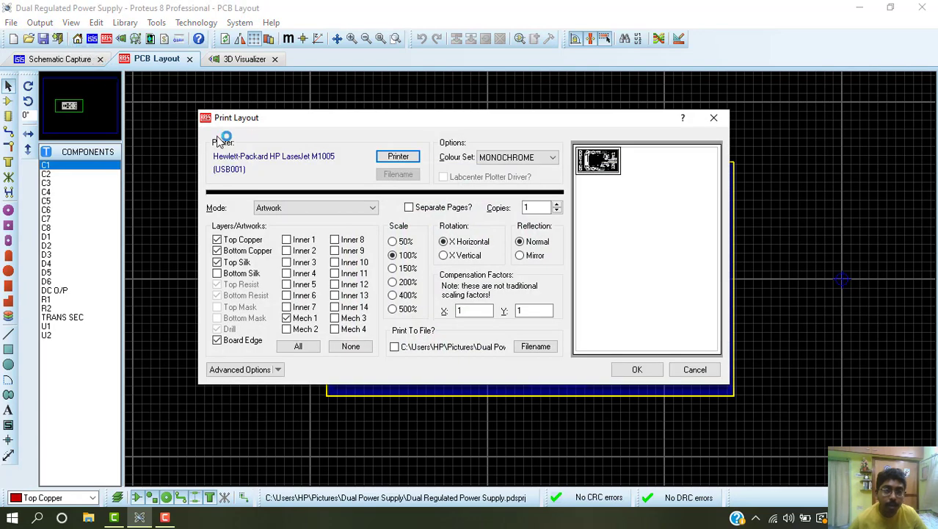
click(381, 159)
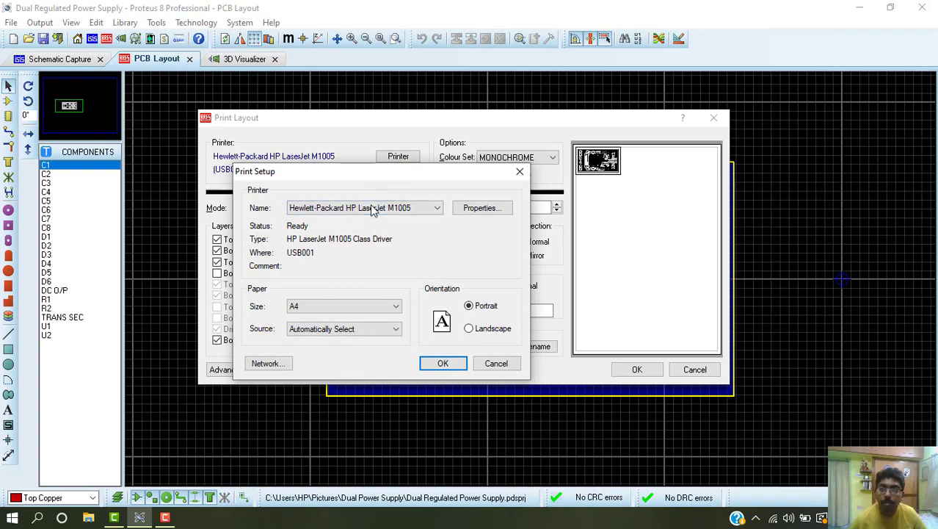
click(373, 210)
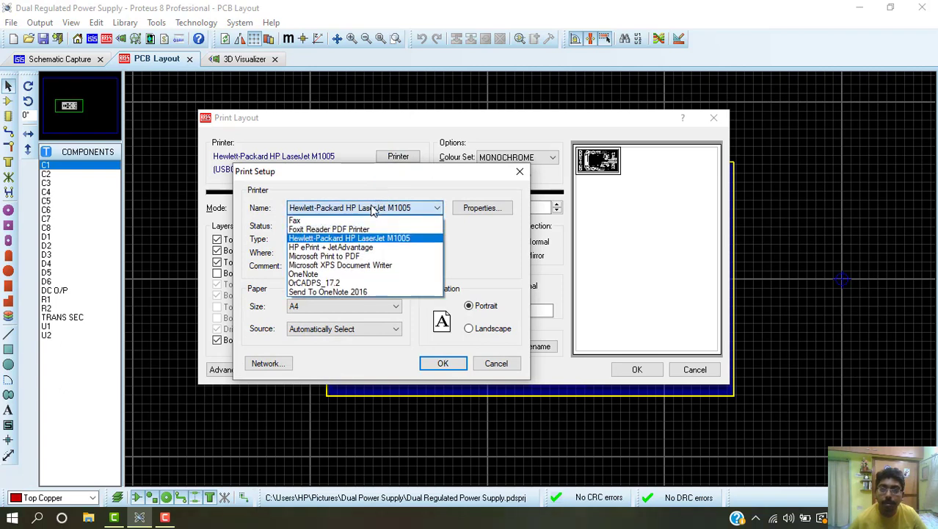
click(345, 257)
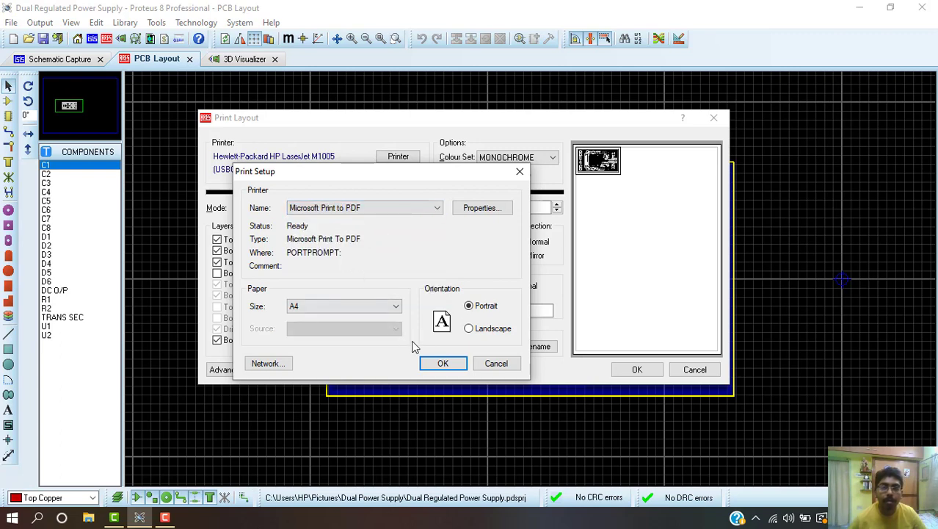
click(440, 365)
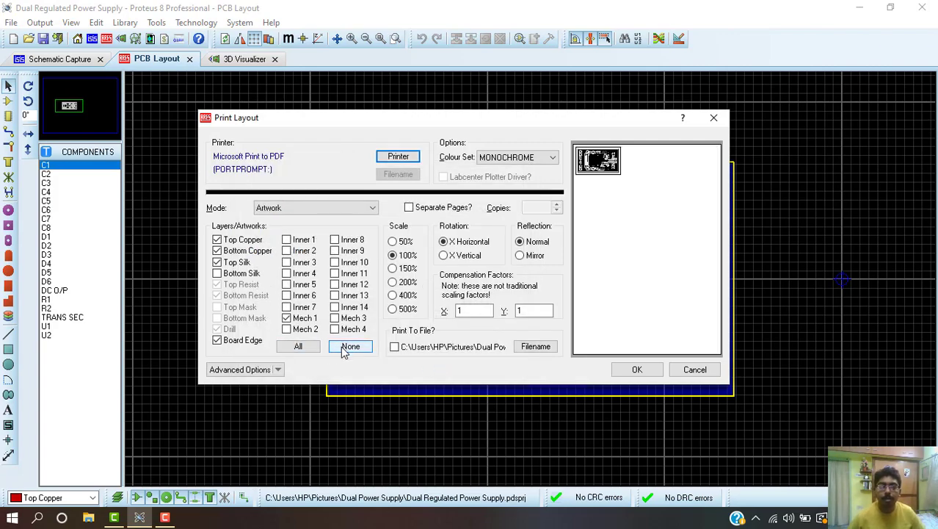
- Print only the Bottom Copper layer and save it as the PDF Bottom Copper in the Dual Power Supply folder
click(344, 349)
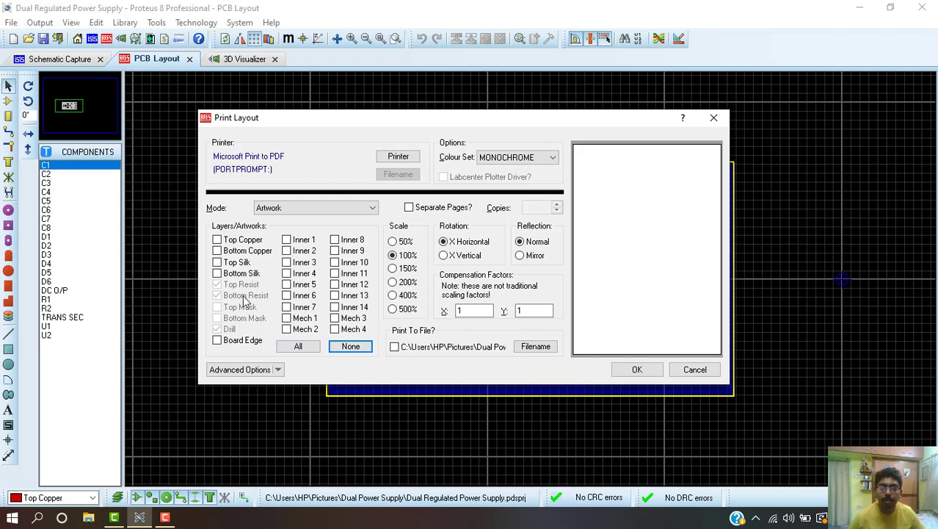
click(239, 254)
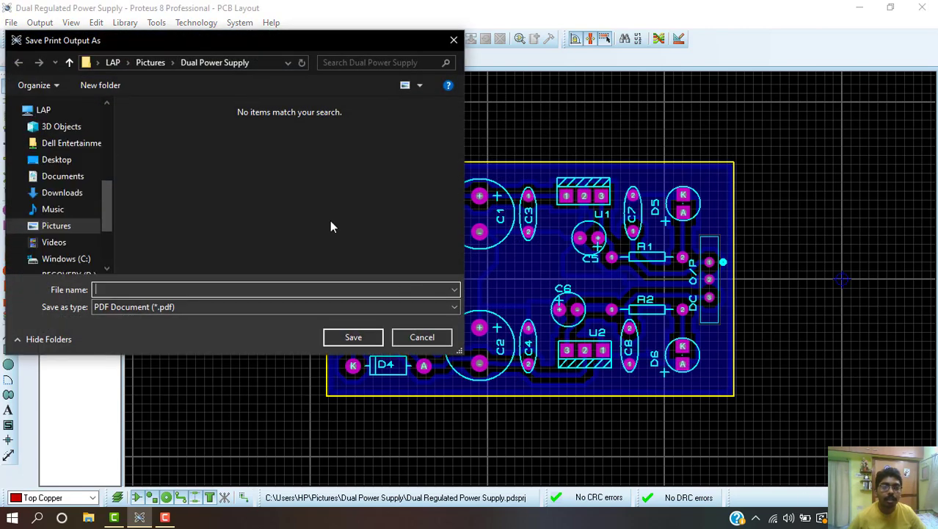
drag(188, 43, 413, 98)
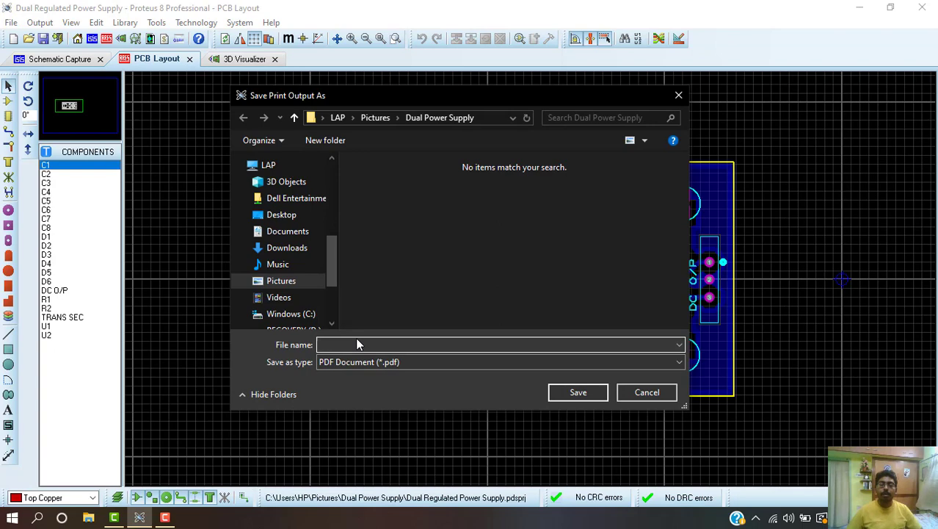
text(Botto)
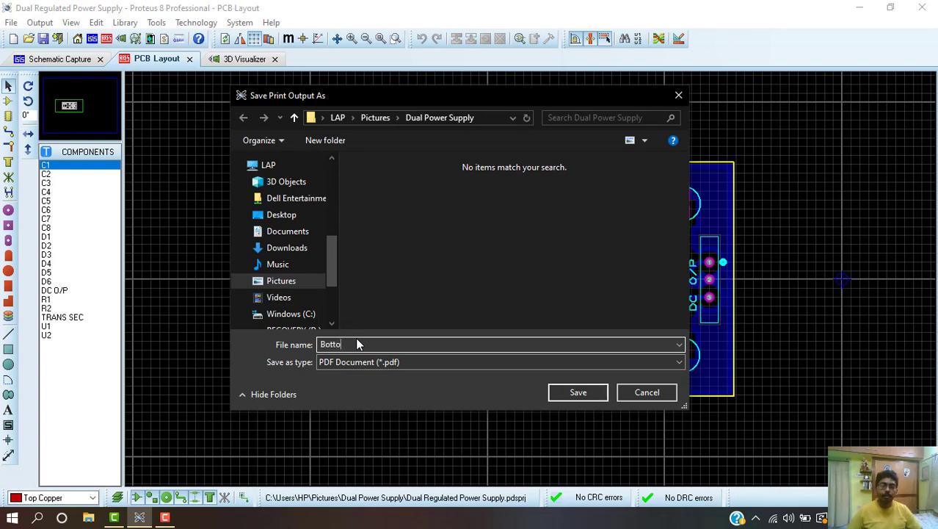
text(m Copper)
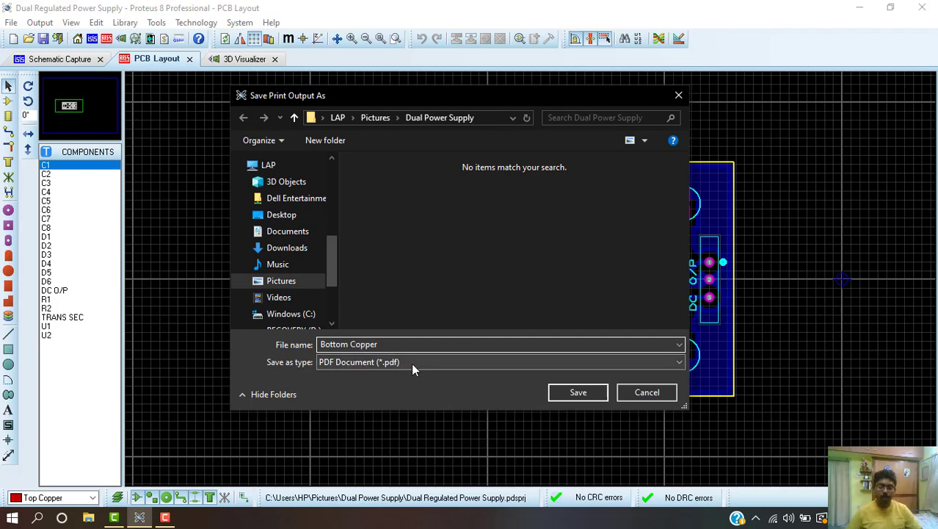
click(578, 394)
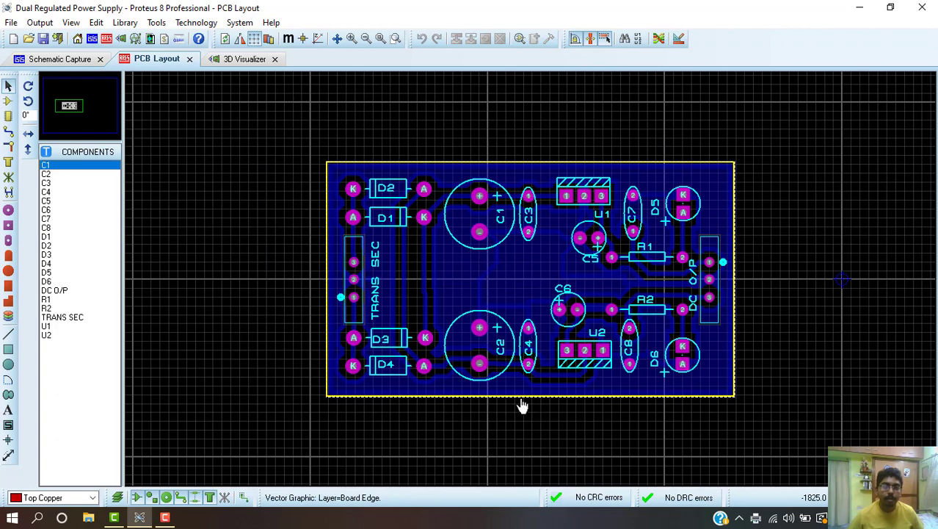
- Switch to File Explorer, open the Dual Power Supply folder in Pictures, sort it by type, and select Bottom Copper.pdf
key(super+e)
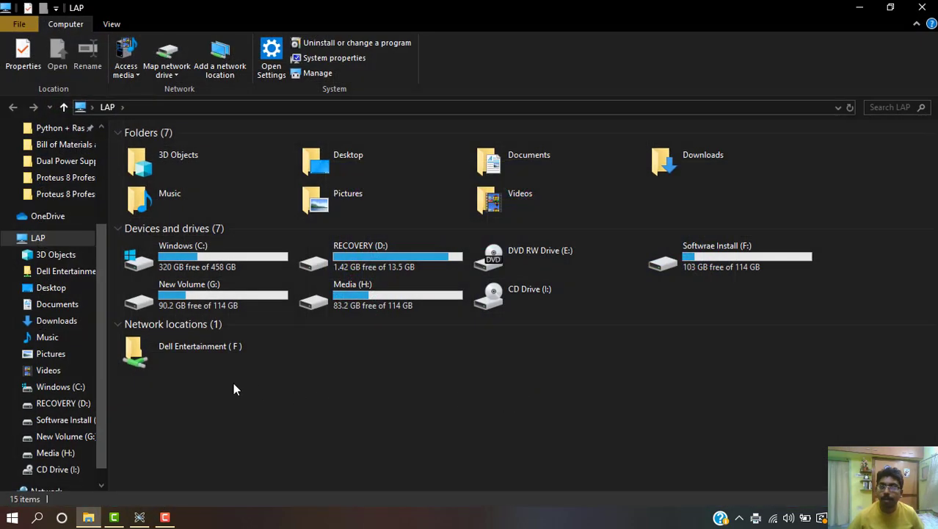
click(56, 354)
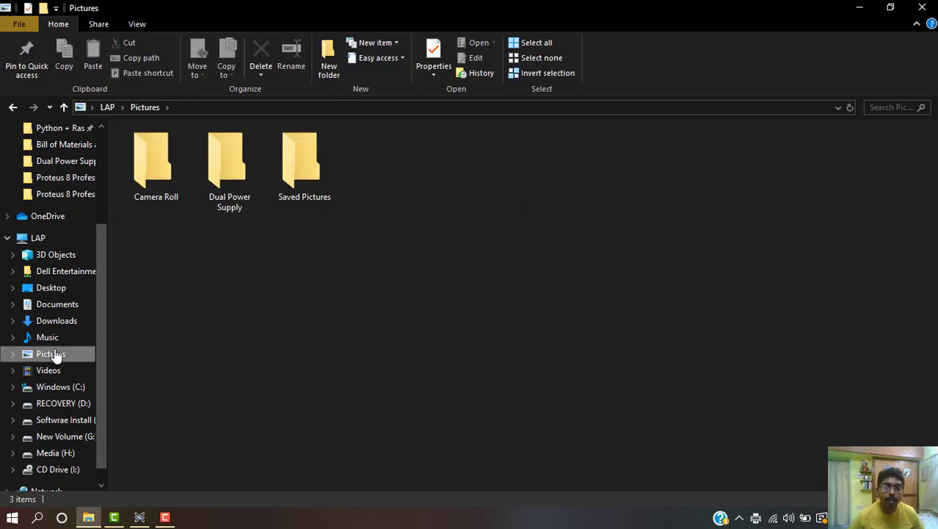
double_click(225, 179)
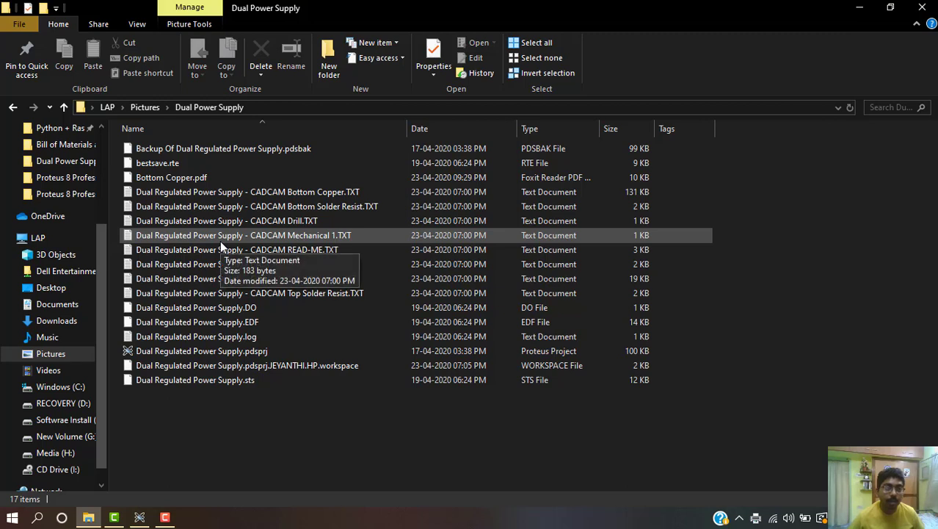
click(537, 129)
click(534, 175)
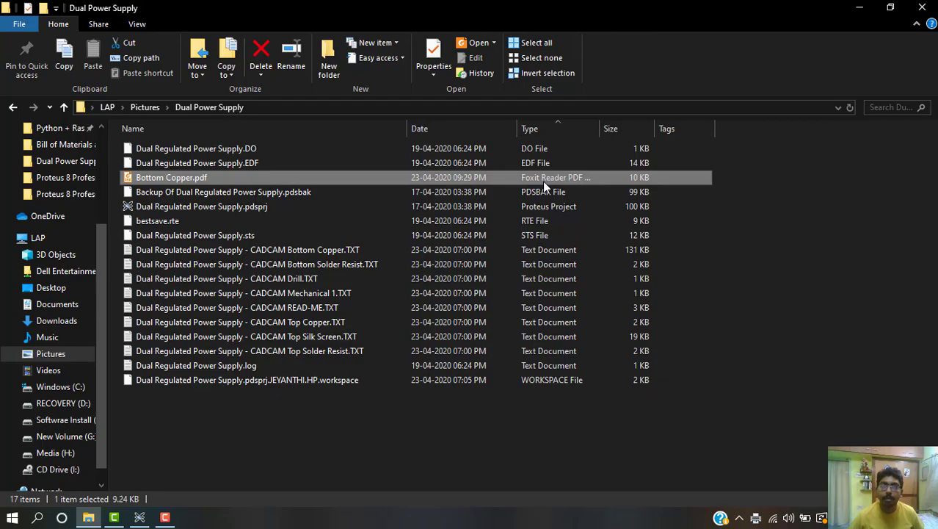
- Open Bottom Copper.pdf and examine the printed track artwork enlarged to 400%
double_click(543, 180)
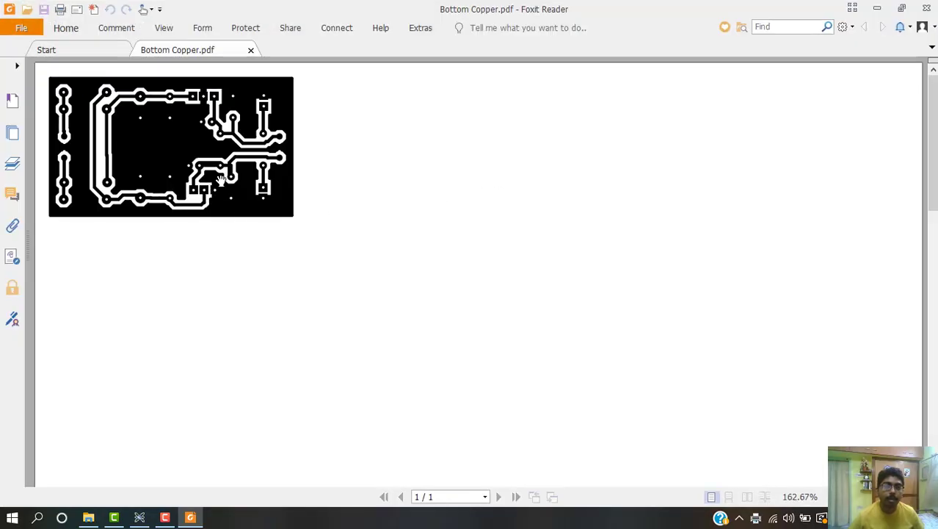
scroll(221, 181, up, 3)
drag(221, 180, 503, 347)
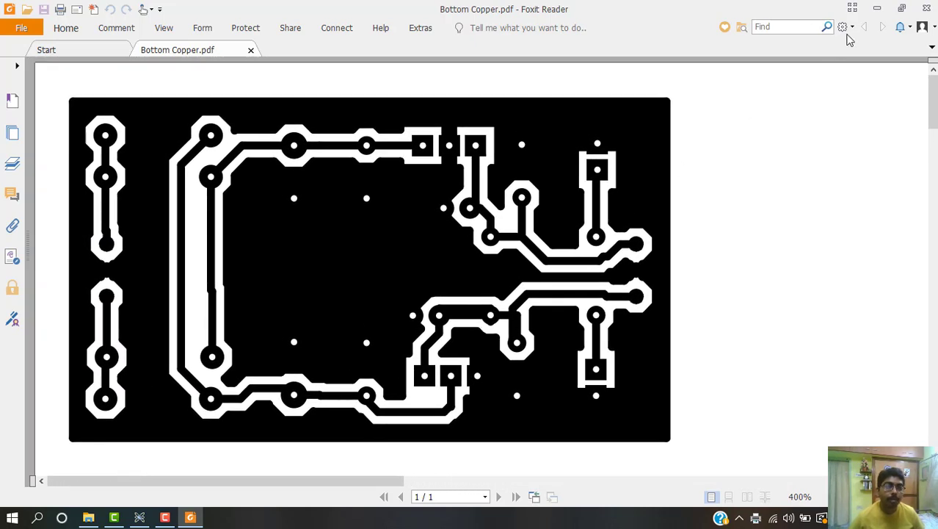
- Put away the PDF and folder windows, return to Proteus, and show the board in the 3D Visualizer
click(881, 9)
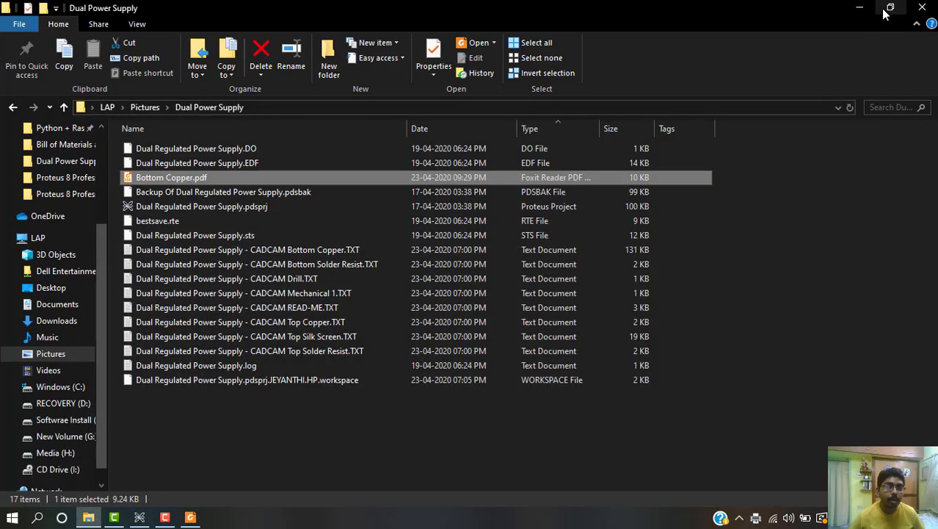
click(860, 8)
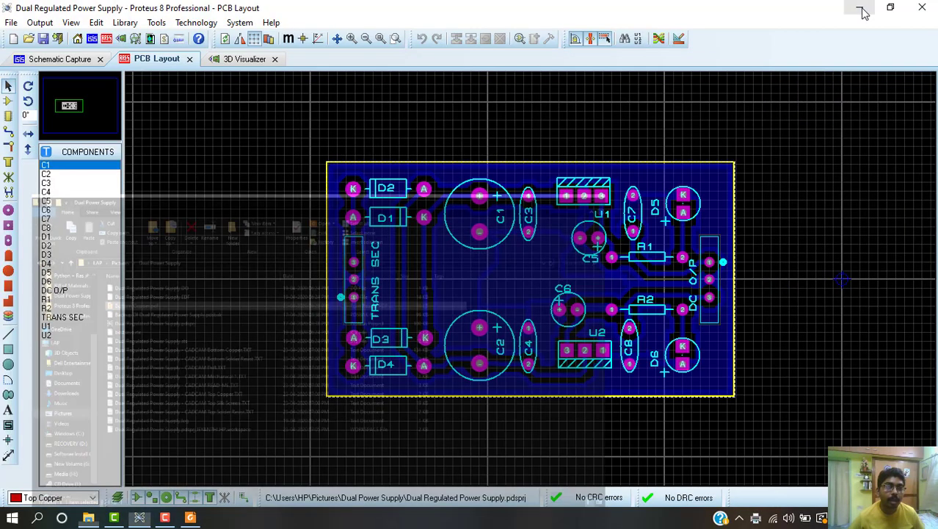
click(241, 60)
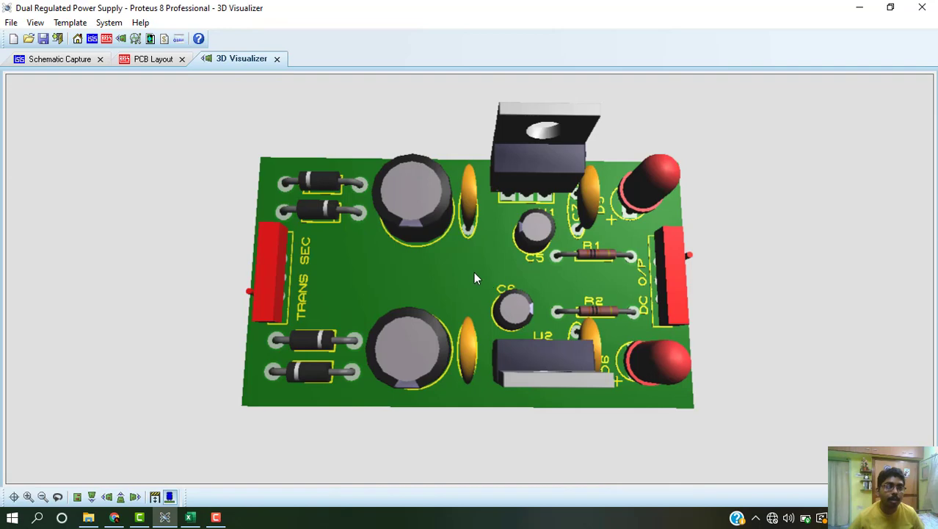